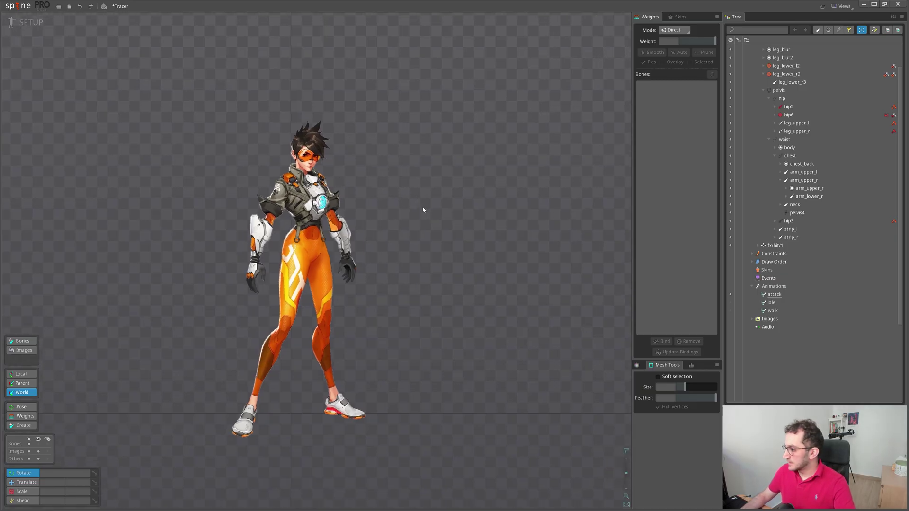
Step: Switch from Setup to Animate mode and move the attack animation's playhead to frame 22
scroll(423, 209, "down", 1)
left_click(11, 11)
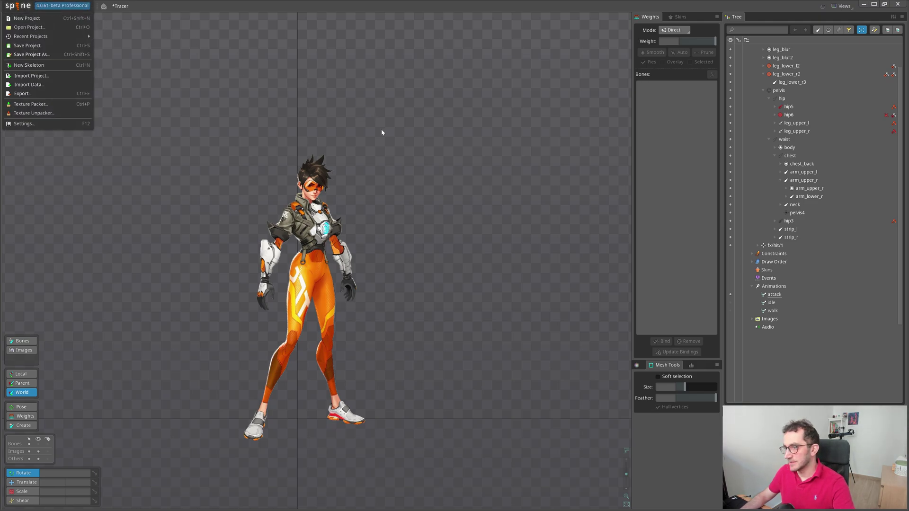
left_click_drag(391, 182, 349, 156)
scroll(350, 156, "up", 2)
left_click(30, 22)
scroll(332, 187, "down", 3)
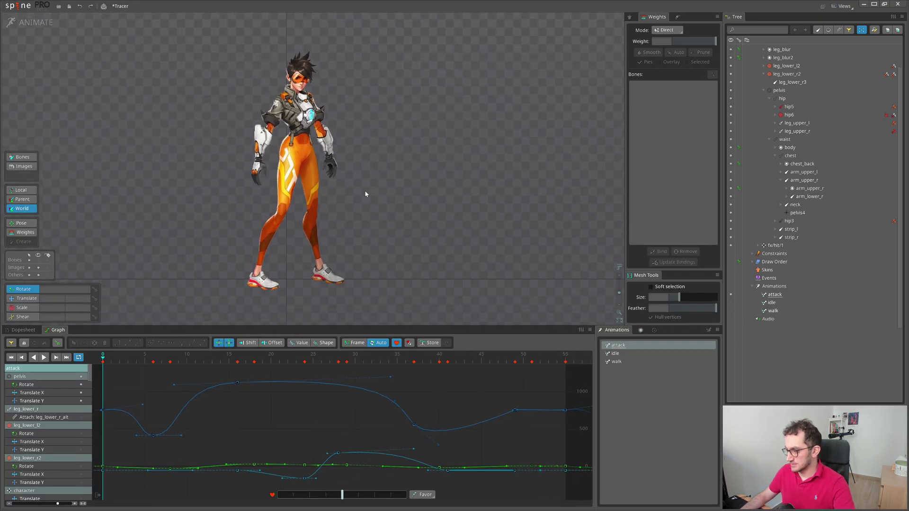
left_click(288, 356)
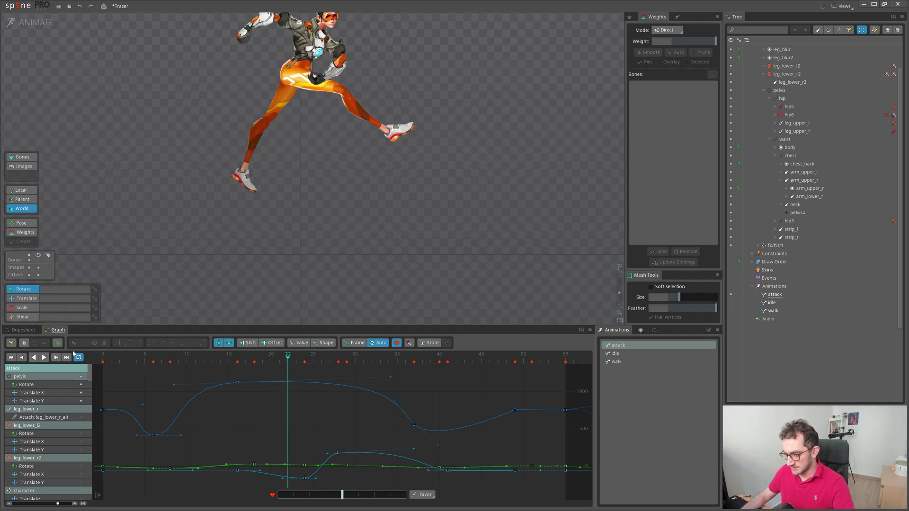
mouse_move(467, 233)
left_mouse_down()
mouse_move(454, 246)
mouse_move(442, 307)
left_mouse_up()
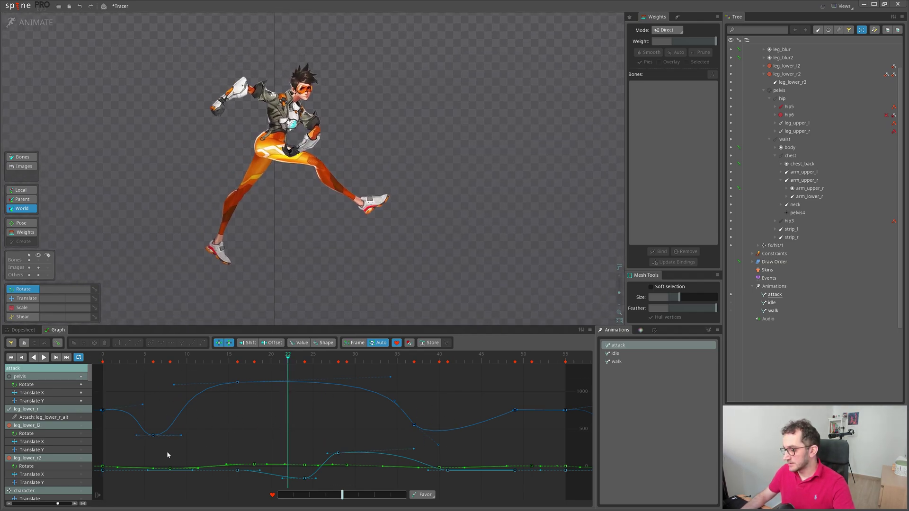
mouse_move(492, 214)
left_mouse_down()
mouse_move(495, 254)
mouse_move(481, 276)
left_mouse_up()
Step: Play back the attack, idle and walk animations one after another to review them
left_click(633, 354)
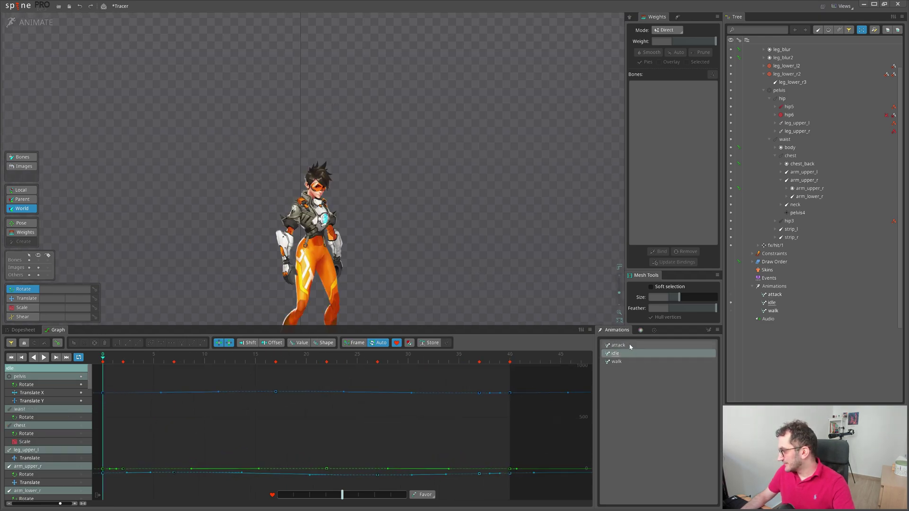
left_click(629, 346)
key("d")
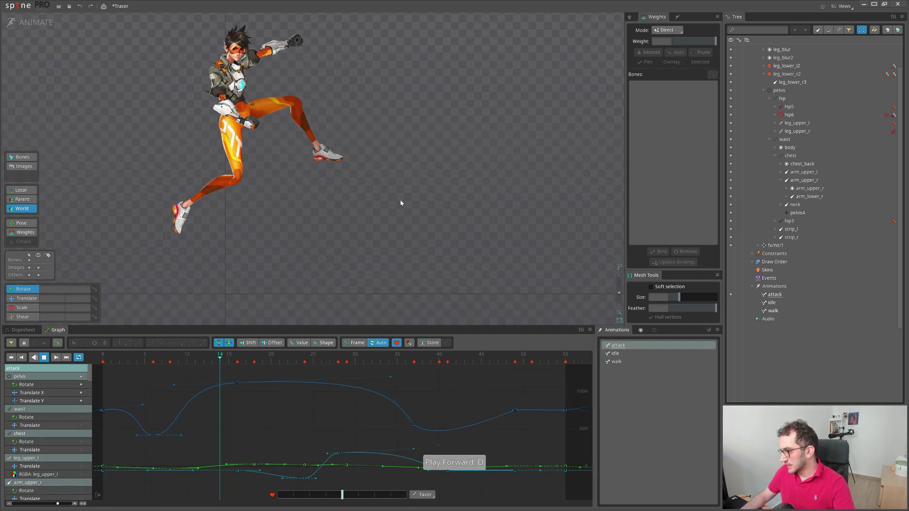
left_click(630, 355)
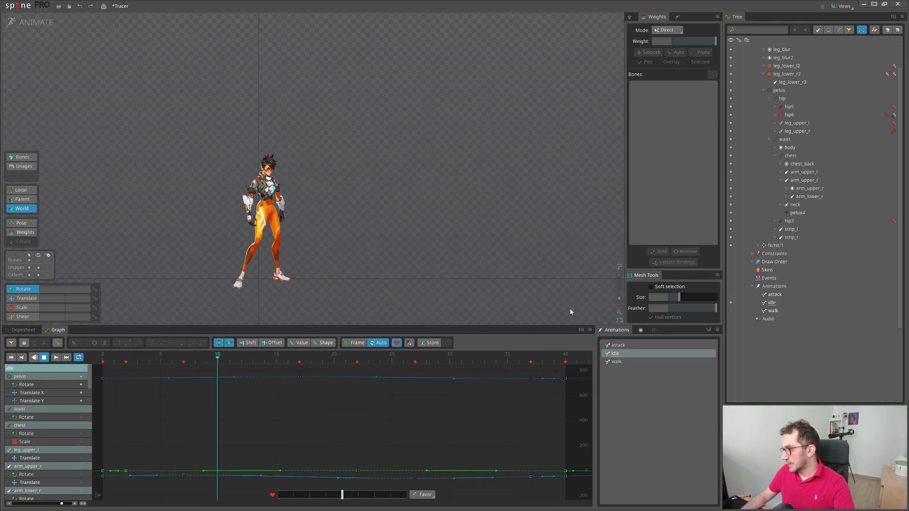
left_click(622, 362)
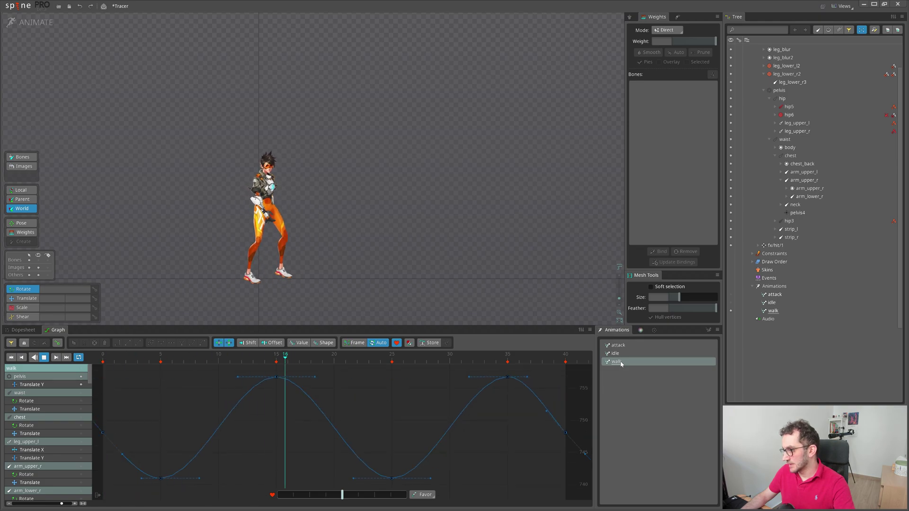
Step: Replay the walk animation from the start and stop playback at frame 39
left_click_drag(292, 308, 306, 329)
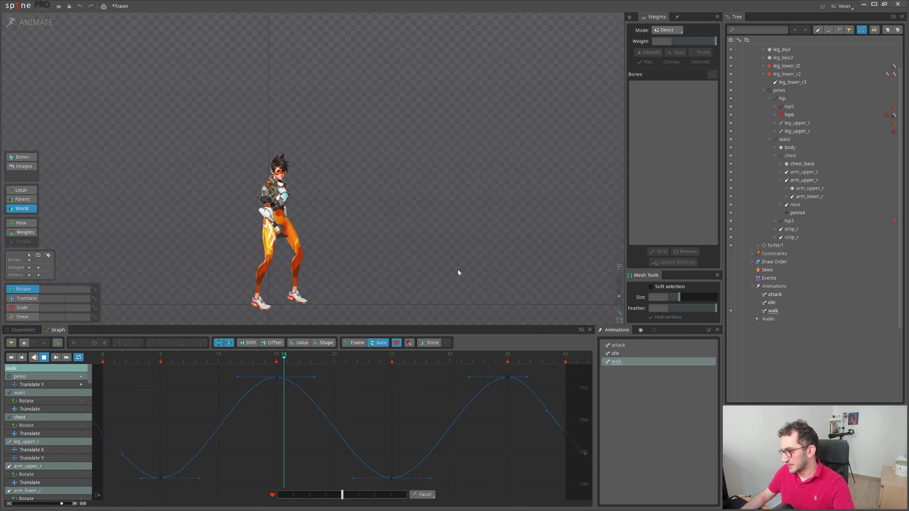
scroll(431, 240, "up", 3)
key("space")
key("ctrl+b")
scroll(391, 231, "down", 3)
key("d")
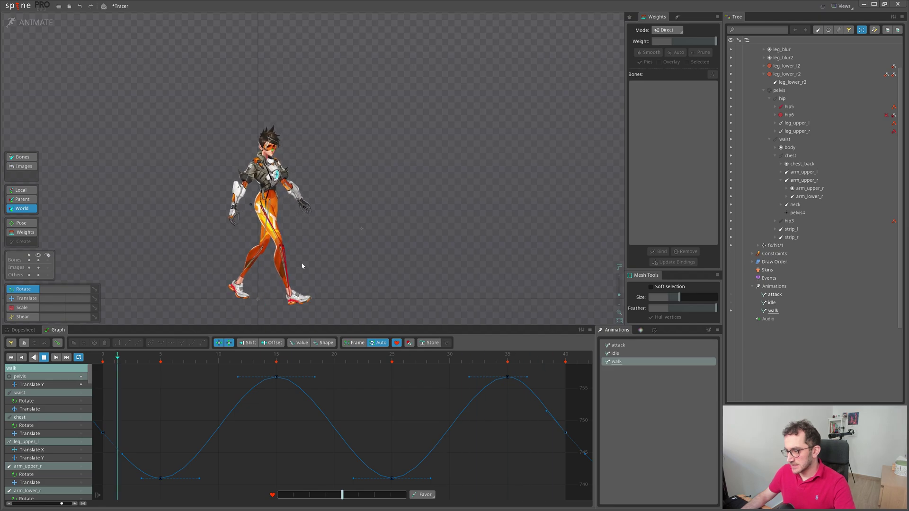
scroll(302, 263, "down", 2)
key("d")
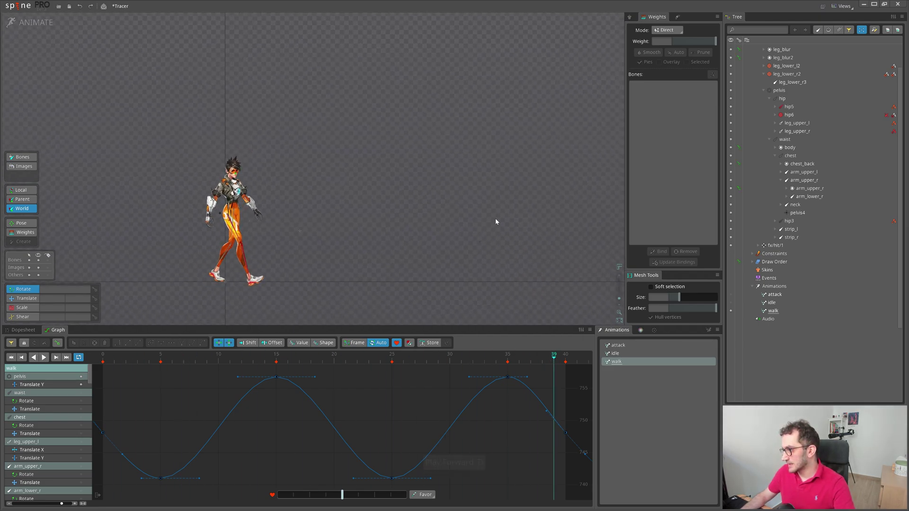
scroll(244, 234, "up", 2)
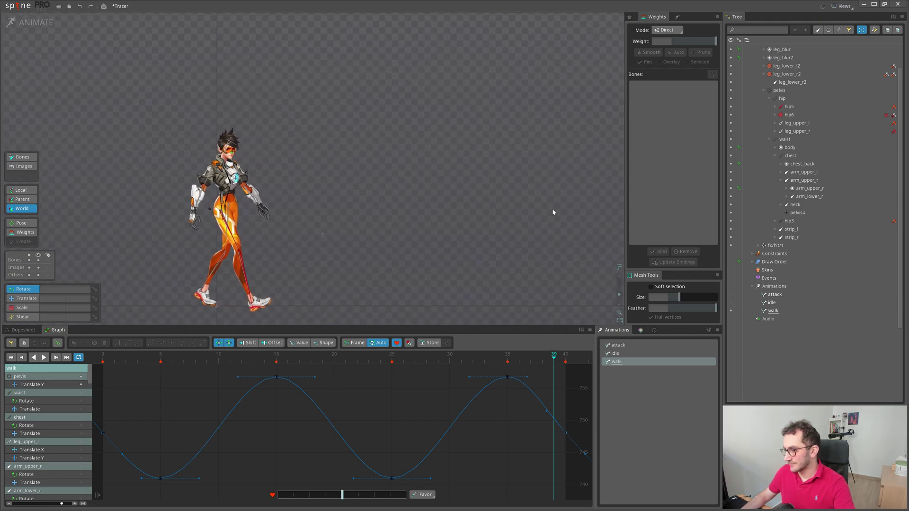
scroll(222, 232, "down", 3)
scroll(396, 225, "up", 2)
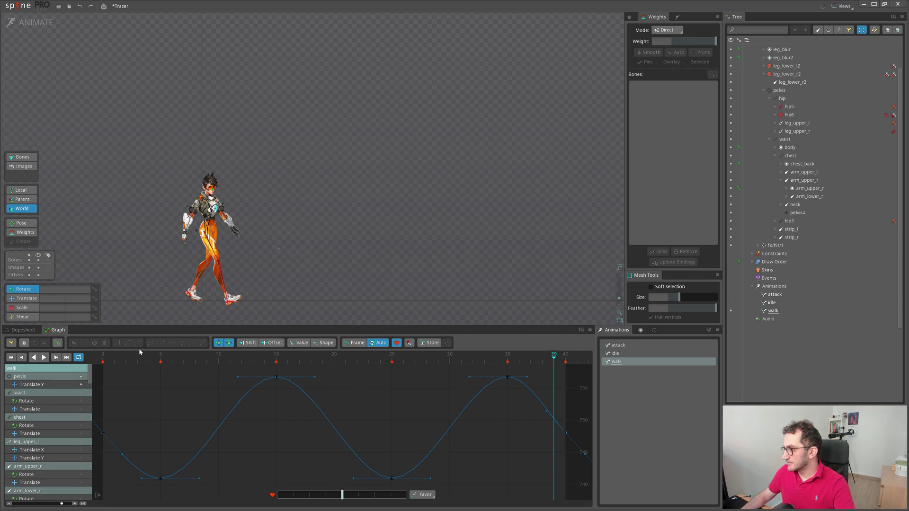
scroll(258, 284, "down", 1)
left_click_drag(257, 284, 363, 303)
scroll(317, 285, "up", 2)
scroll(341, 295, "up", 1)
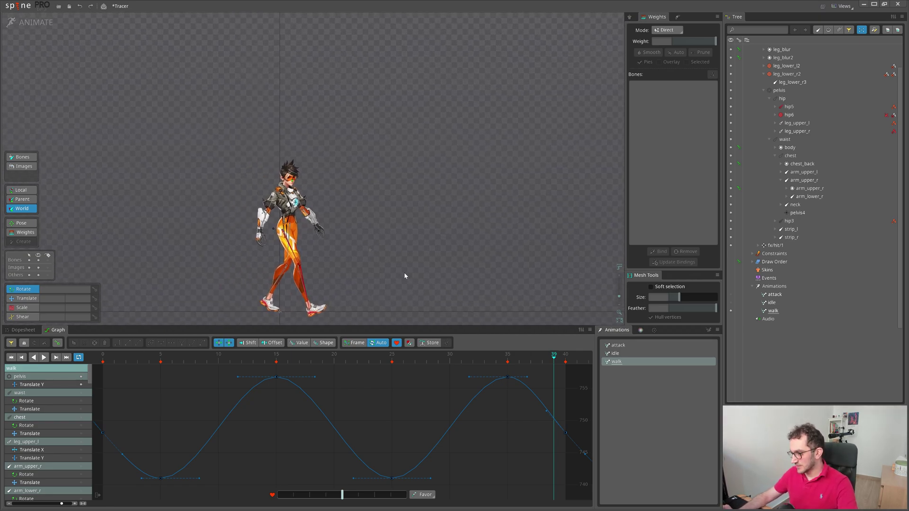
scroll(403, 258, "down", 1)
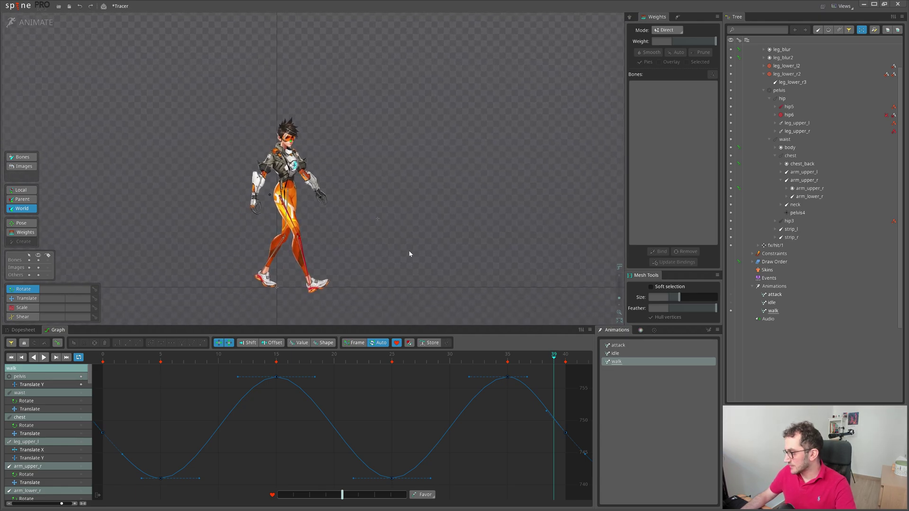
scroll(409, 281, "up", 1)
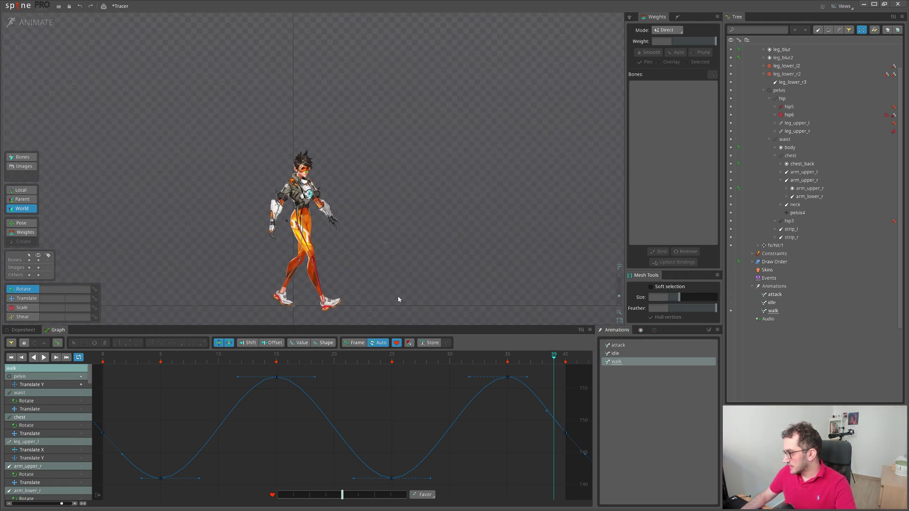
left_click_drag(419, 276, 444, 255)
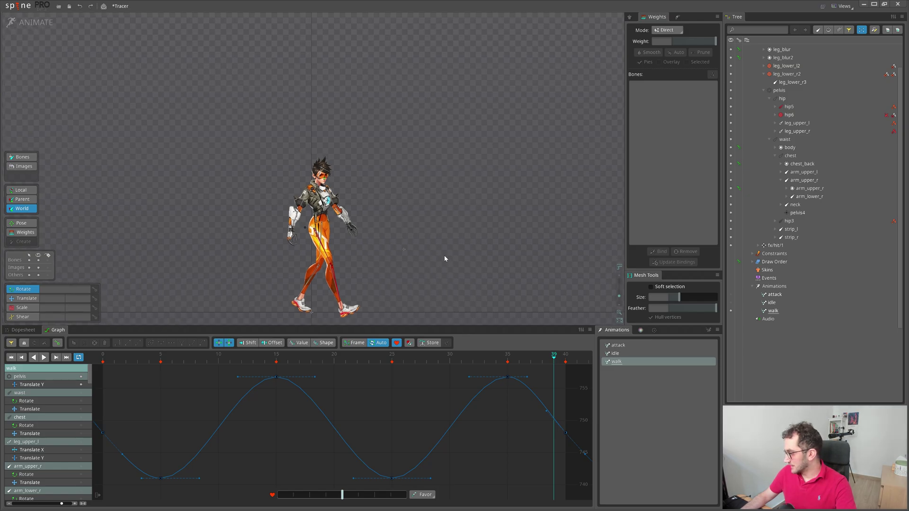
Step: Create a new animation named "dashing"
left_click(645, 364)
double_click(797, 289)
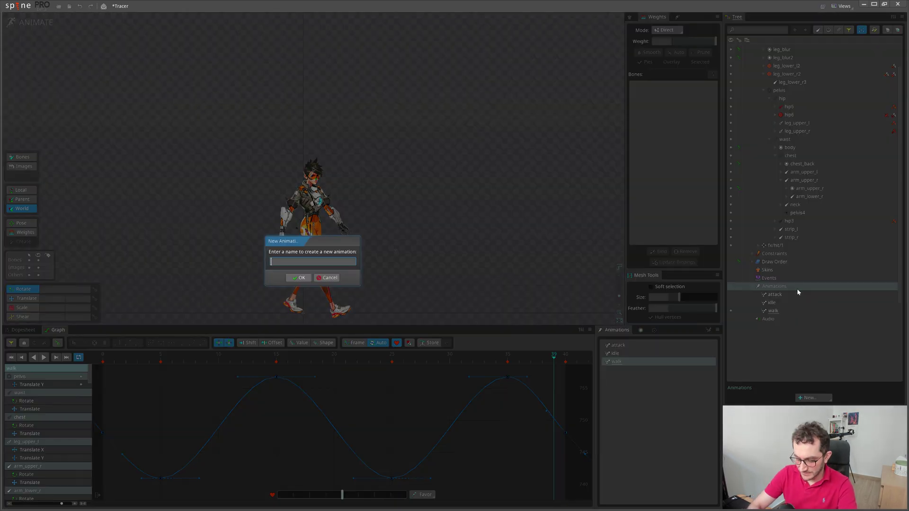
type("dashing")
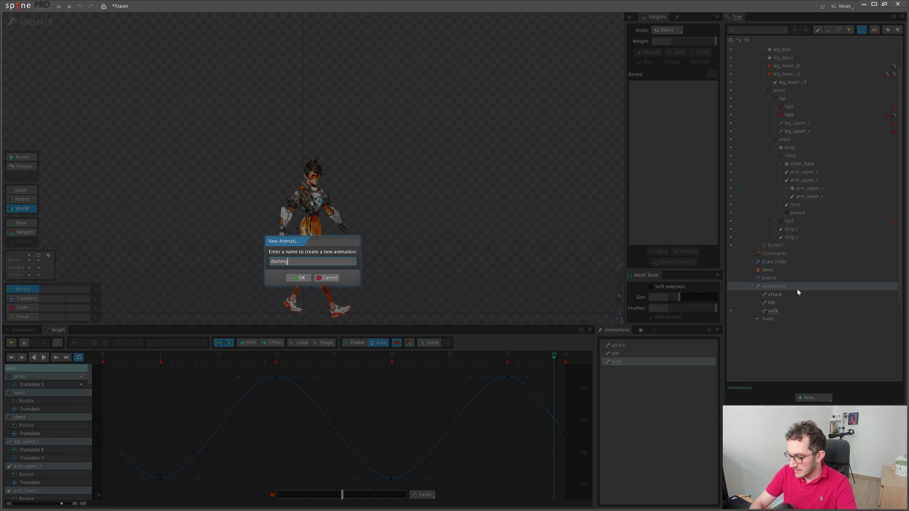
key("Return")
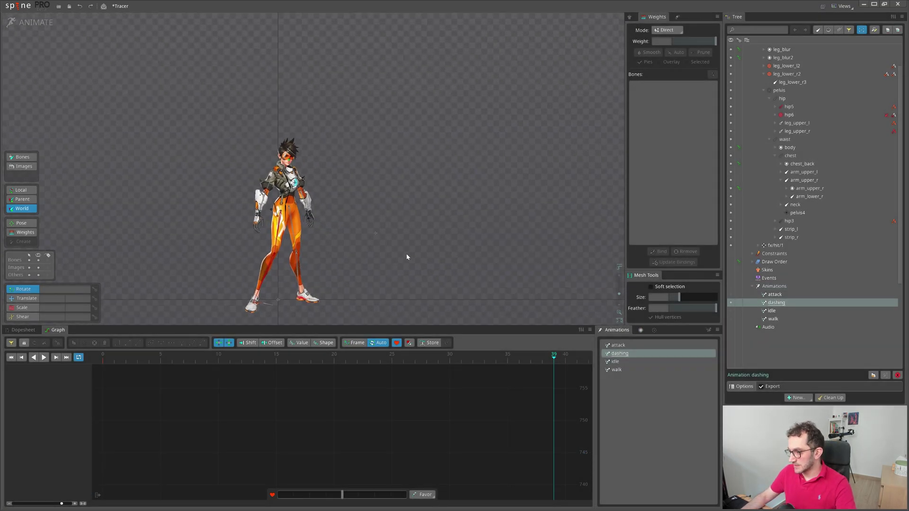
Step: Go through the first frames of the dashing animation and stop on the lunging pose at frame 2
scroll(406, 257, "up", 2)
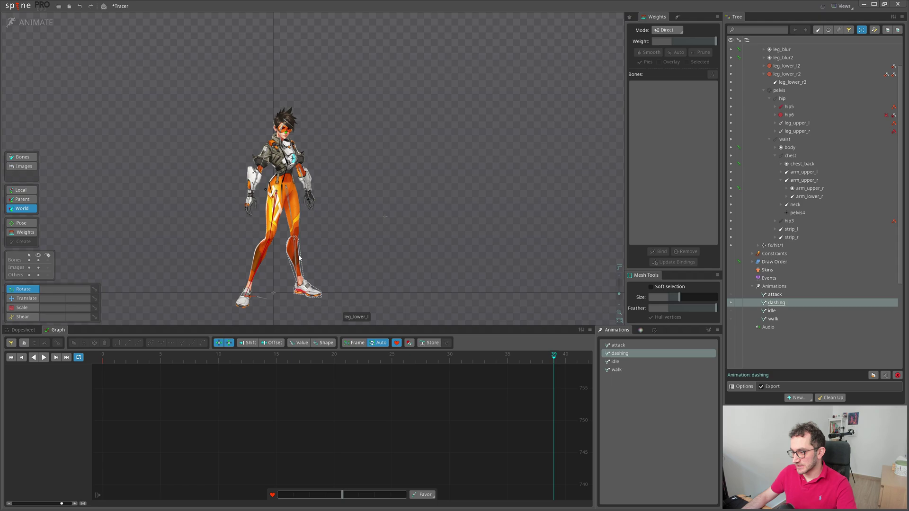
left_click_drag(348, 255, 340, 267)
left_click_drag(115, 359, 101, 357)
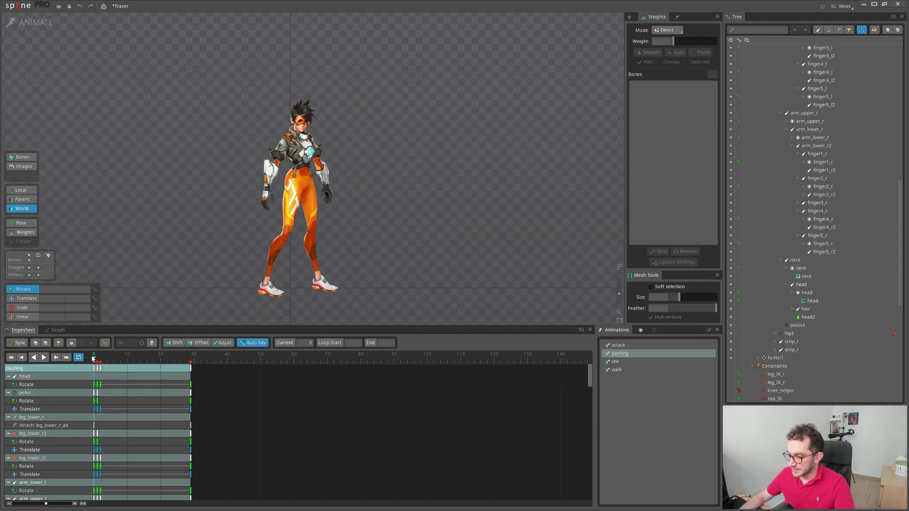
left_click(97, 359)
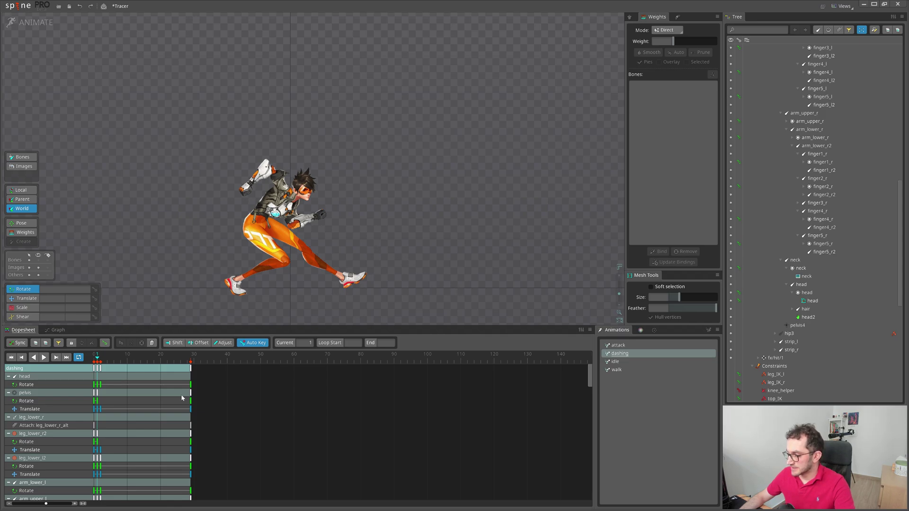
left_click(100, 358)
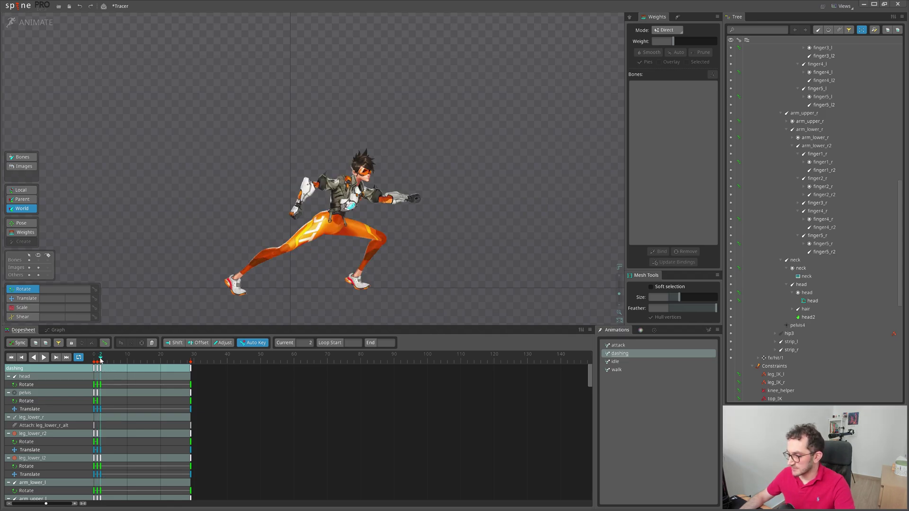
left_click_drag(509, 253, 483, 263)
scroll(387, 256, "up", 3)
left_click_drag(388, 256, 410, 256)
scroll(467, 235, "down", 3)
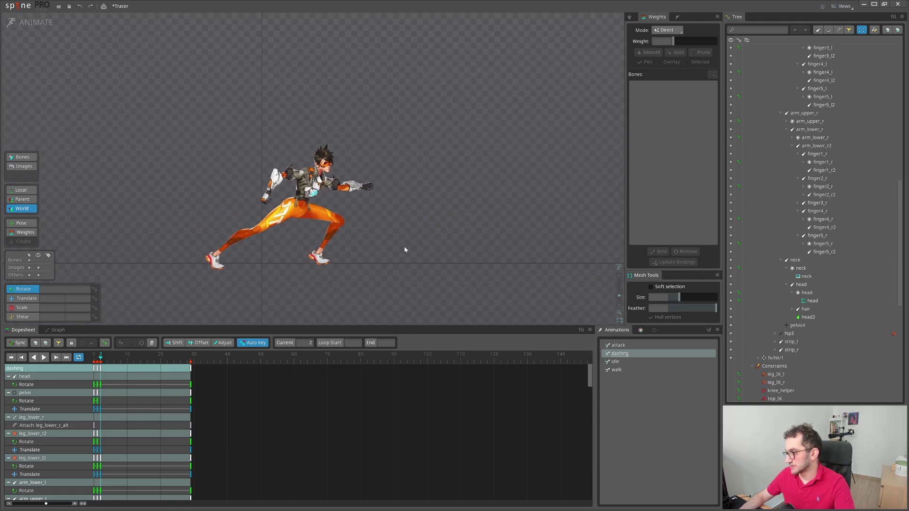
scroll(371, 215, "up", 3)
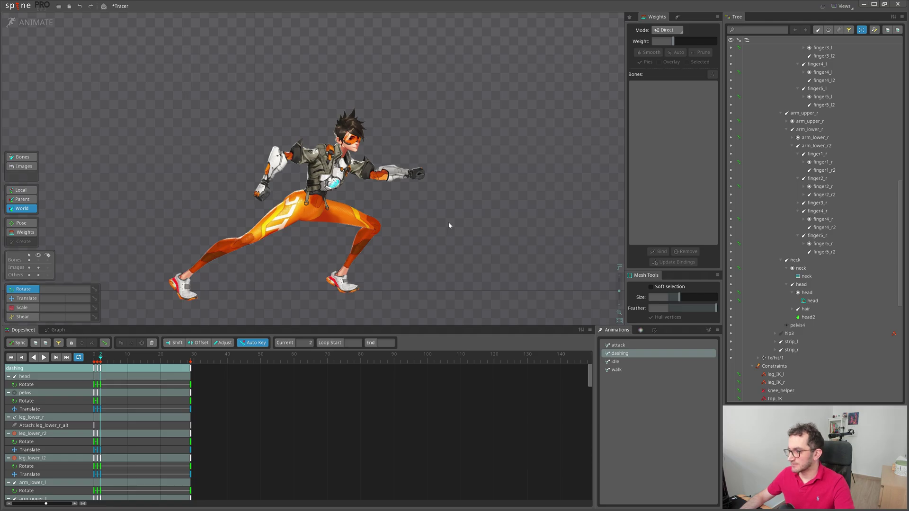
Step: Export the current pose as a layered PSD with a transparent background, naming the file "dashing pose" in the Tracer_tut folder
key("ctrl+e")
left_click(238, 260)
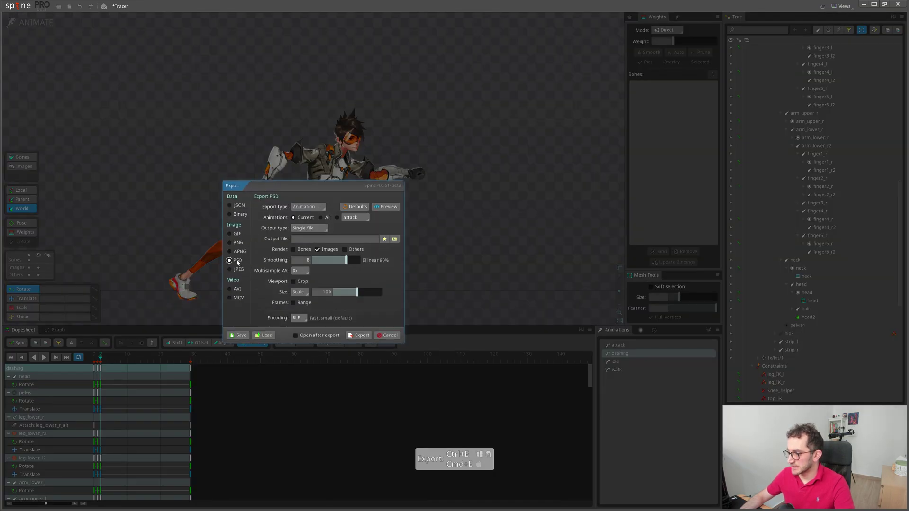
left_click(399, 239)
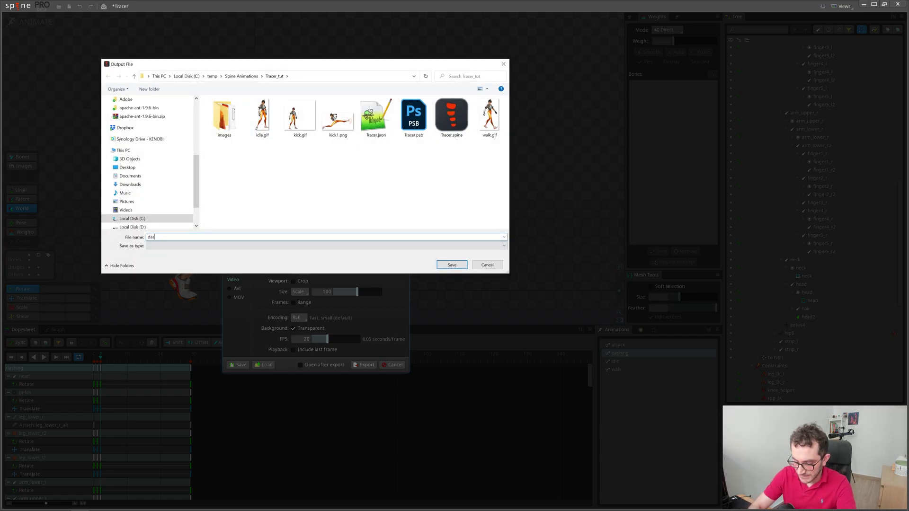
type("dashing pose")
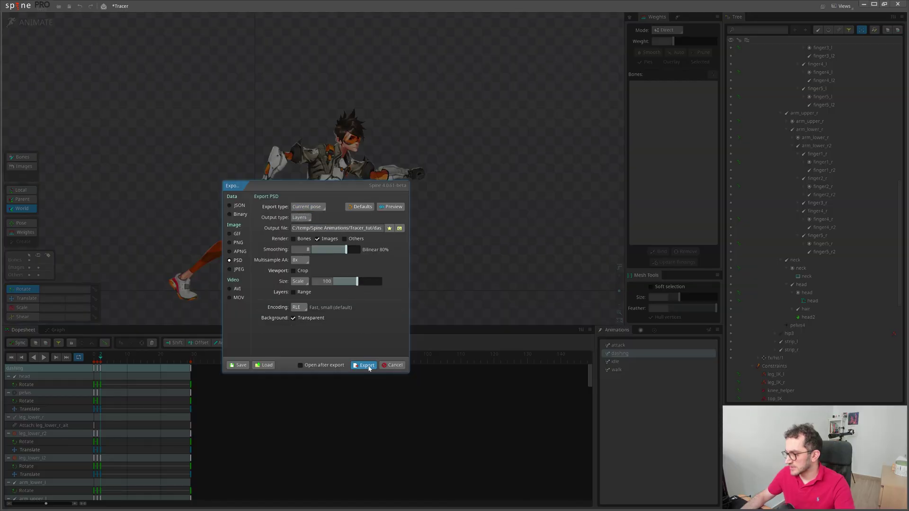
left_click(365, 366)
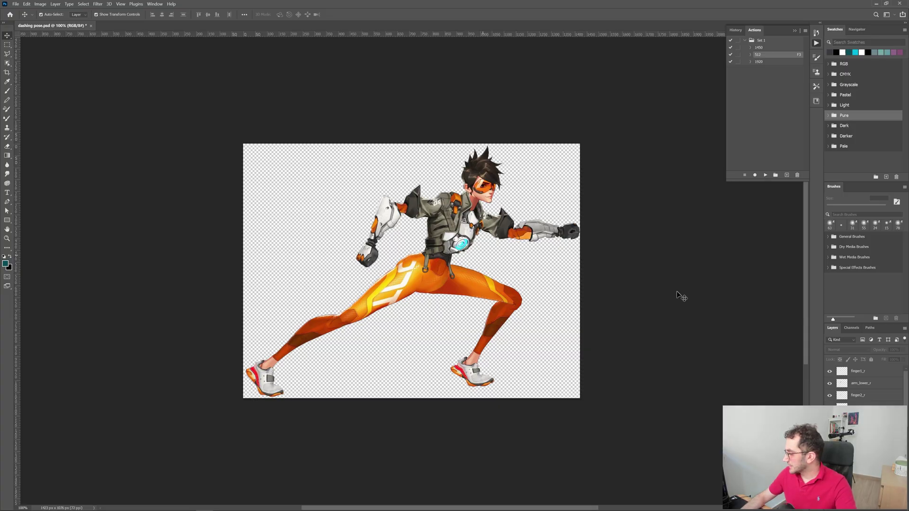
Step: Switch to Photoshop, look through the layers of dashing pose.psd and select the finger1_r layer
scroll(876, 403, "down", 5)
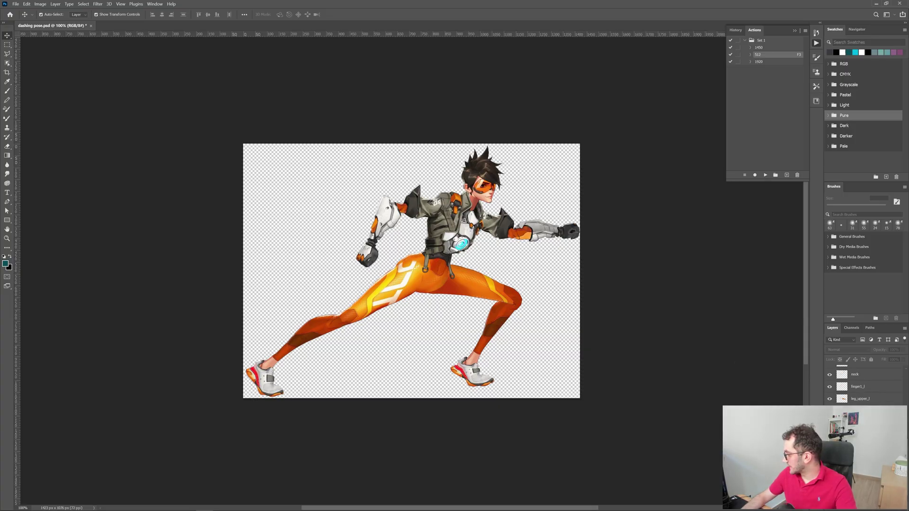
scroll(867, 386, "down", 5)
scroll(865, 383, "up", 1)
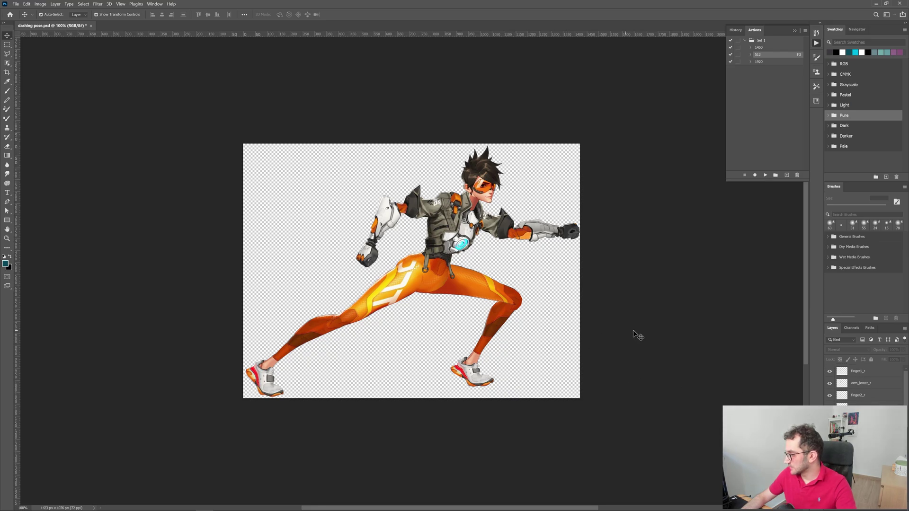
left_click(860, 374)
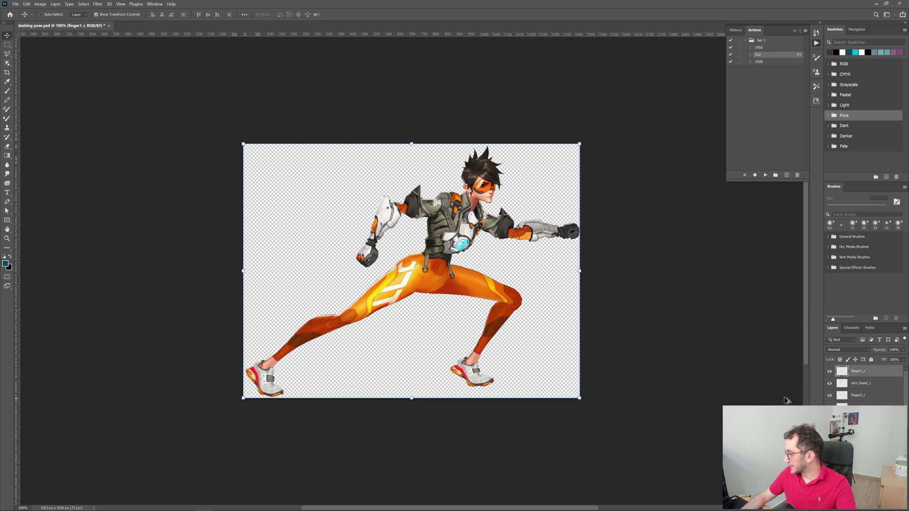
key("ctrl+e")
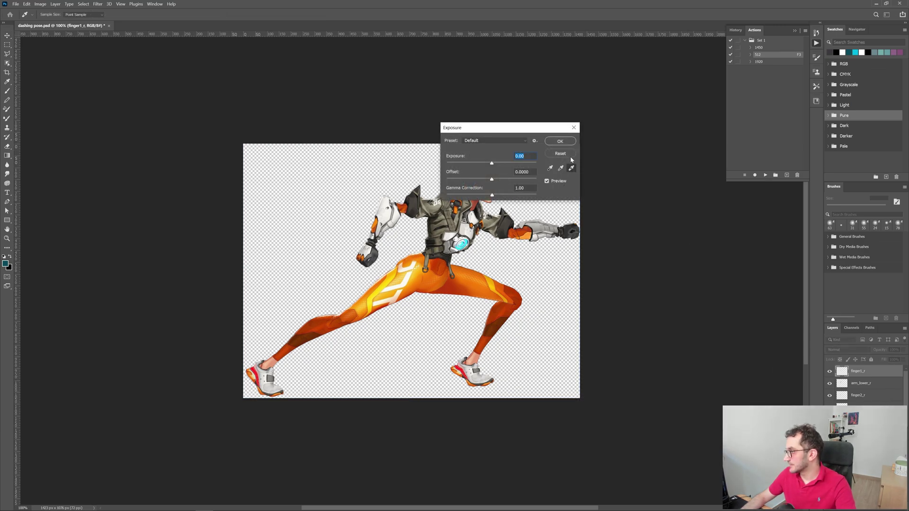
key("Escape")
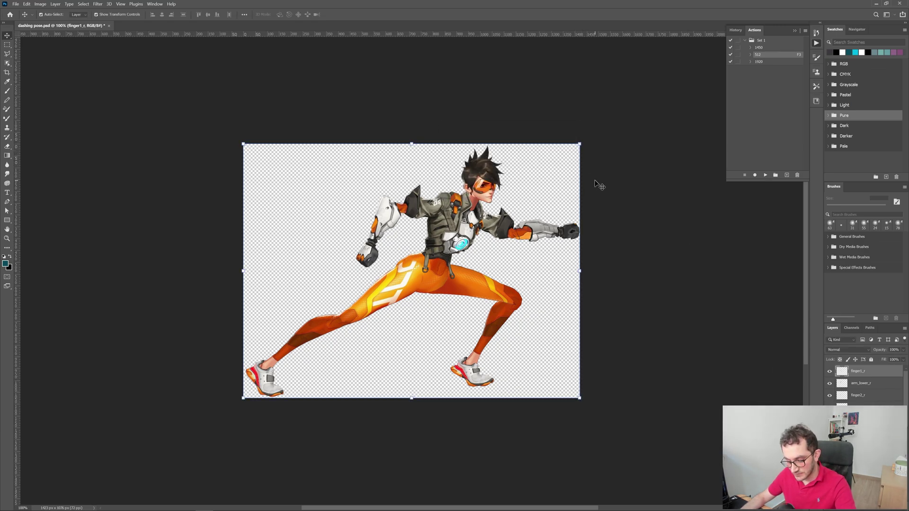
Step: Stamp all visible body-part layers into one new merged layer, hide the originals and test-move the merged character
key("ctrl+shift+alt+e")
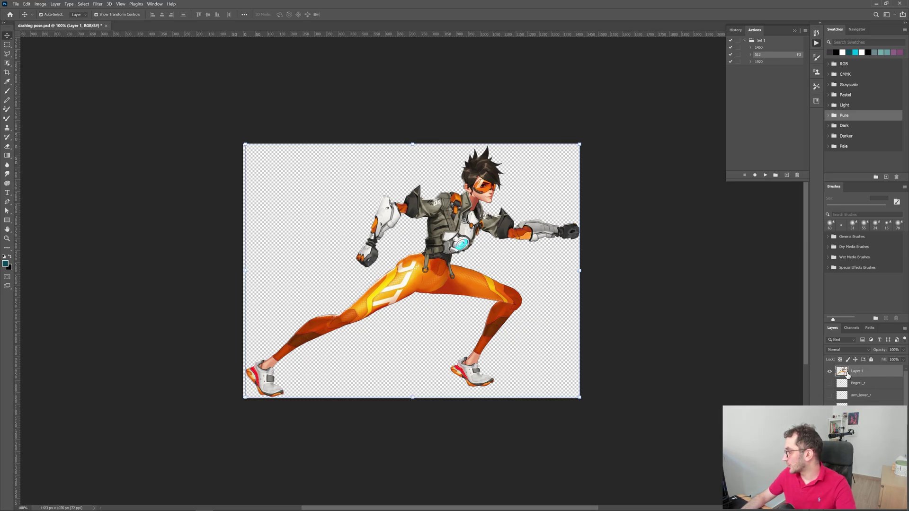
left_click(645, 300)
left_click_drag(452, 277, 426, 265)
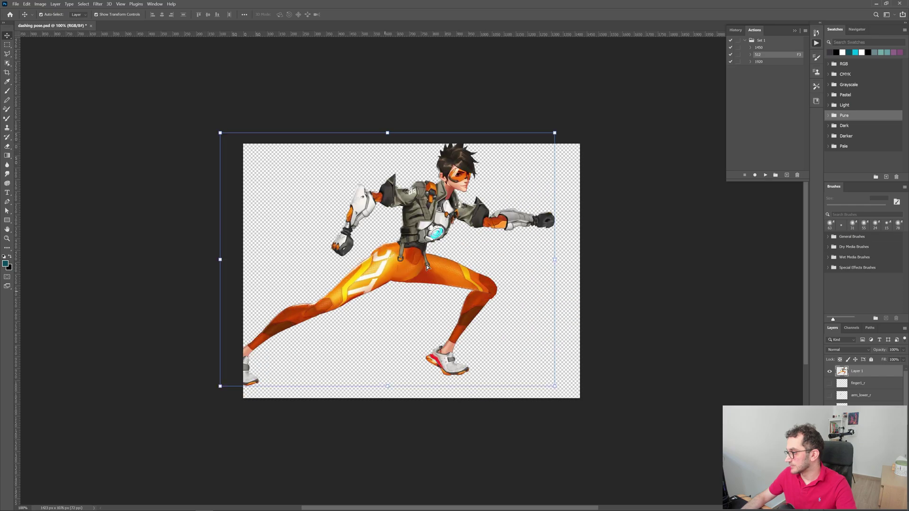
key("ctrl+z")
left_click(846, 370)
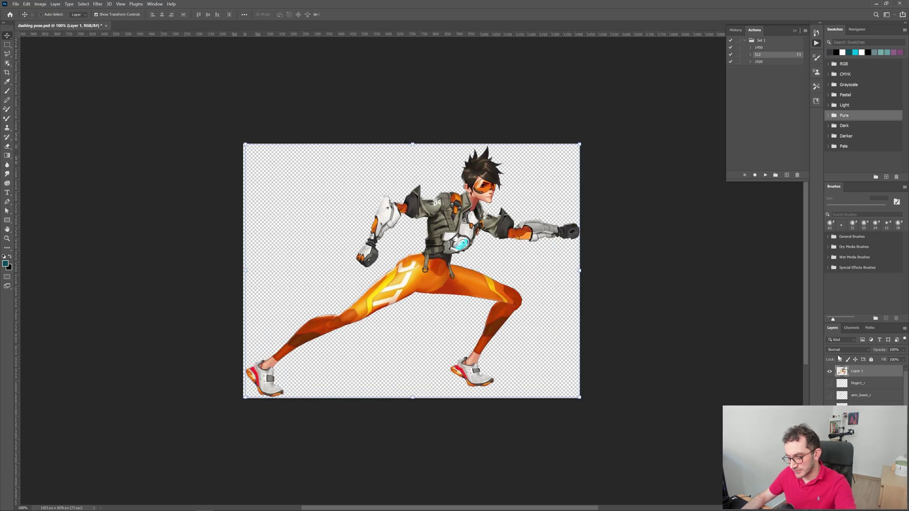
Step: Duplicate the merged layer and apply a Motion Blur with angle 1° and distance 267 pixels to the copy
key("ctrl+j")
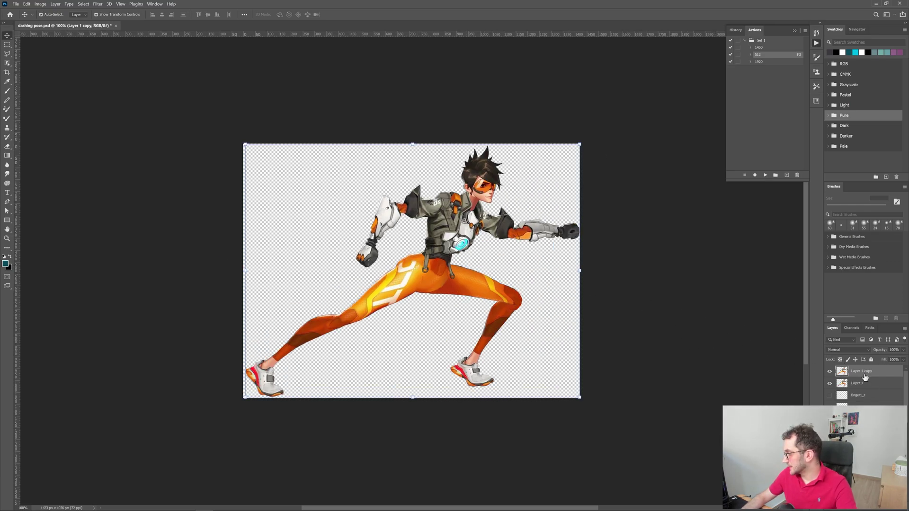
left_click(97, 4)
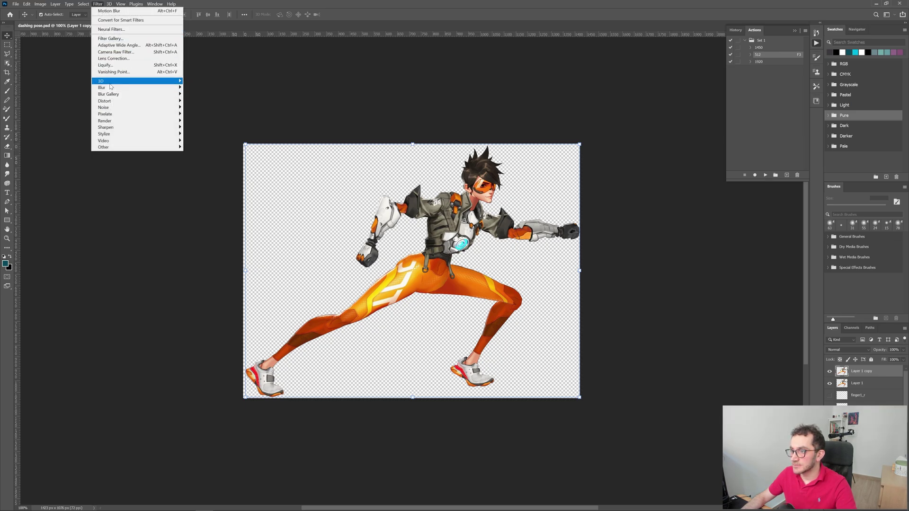
mouse_move(112, 87)
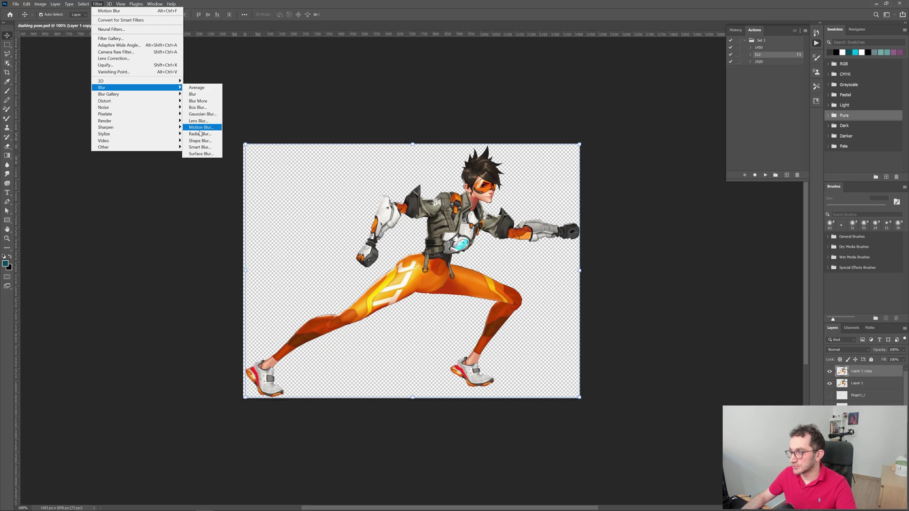
left_click(199, 128)
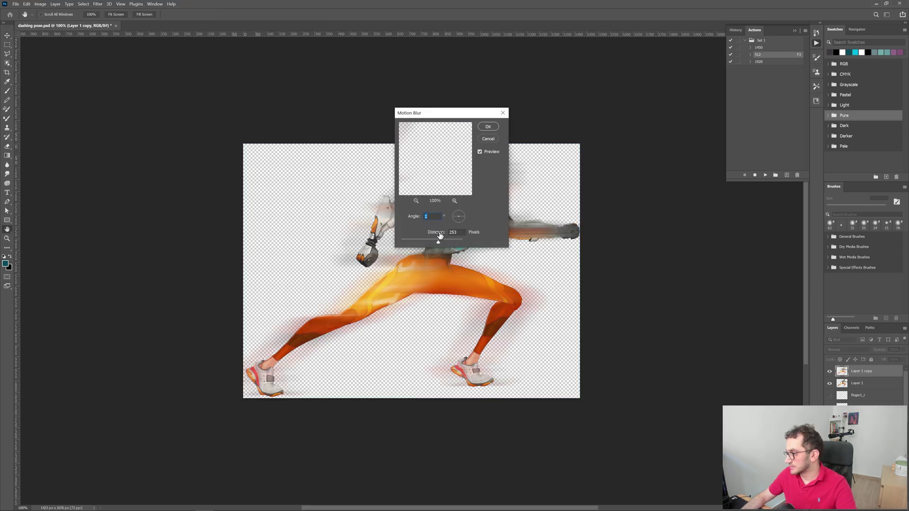
left_click_drag(449, 243, 438, 244)
left_click(486, 126)
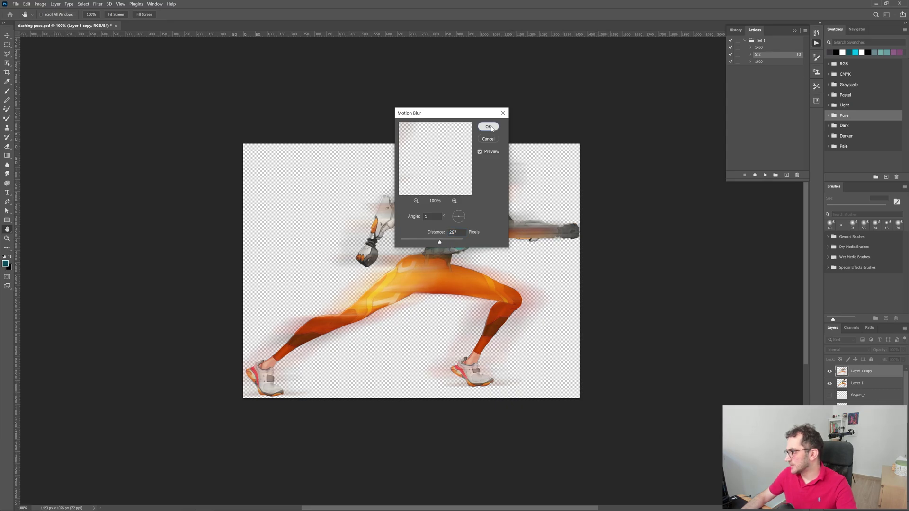
Step: Duplicate the blurred layer twice and merge the three blurred copies into one layer
key("ctrl+j")
key("ctrl+f")
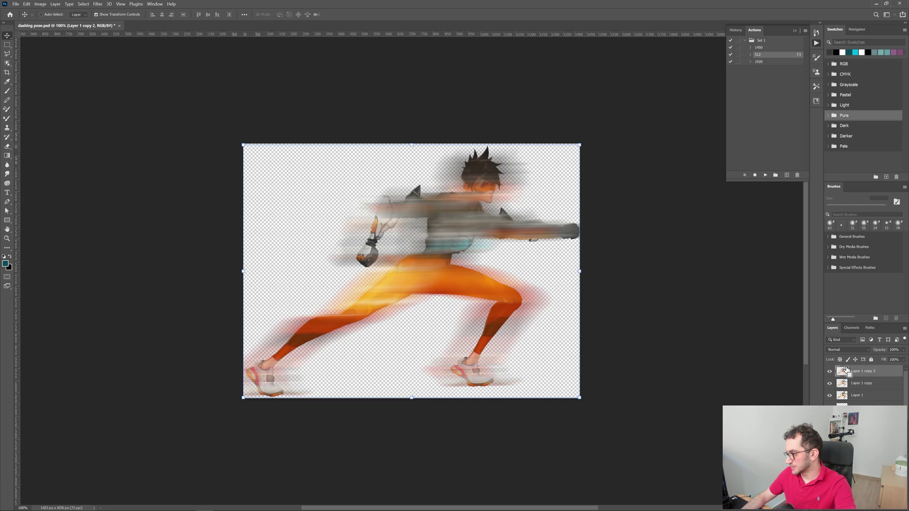
key("ctrl+j")
key("ctrl+f")
left_click(860, 396, "shift")
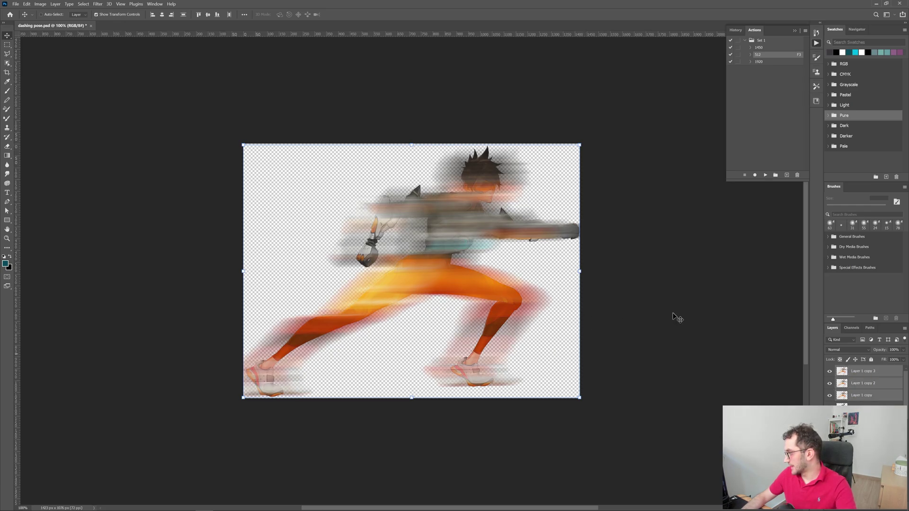
key("ctrl+e")
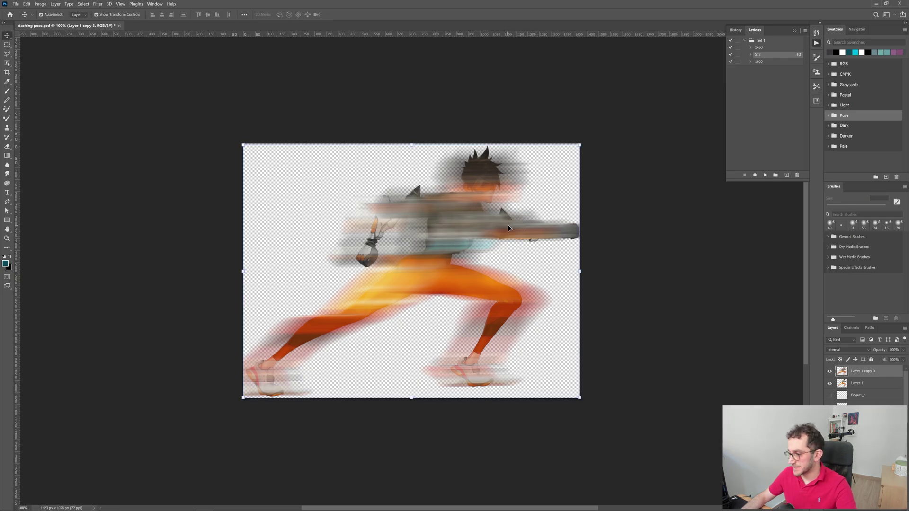
Step: Erase the blur over the character's face, chest, front arm and front knee with a large soft eraser
key("e")
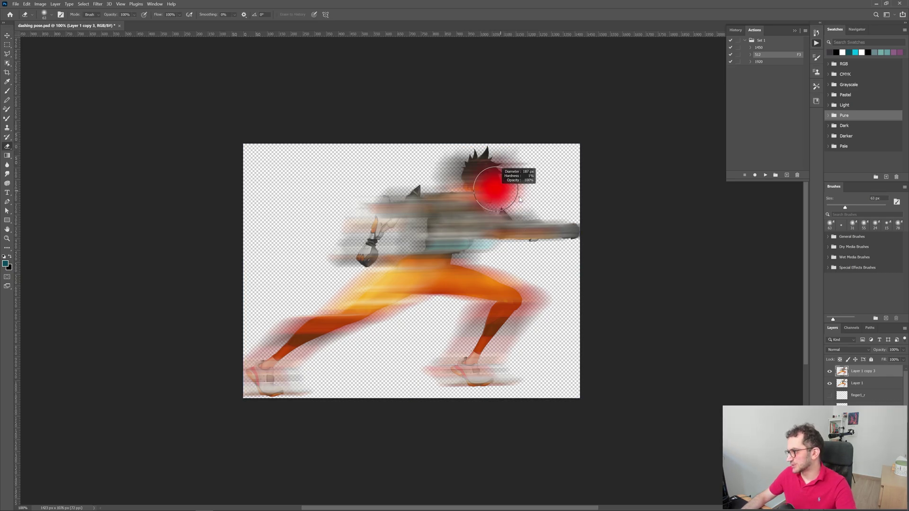
mouse_move(537, 158)
left_mouse_down()
mouse_move(514, 169)
mouse_move(461, 254)
mouse_move(523, 289)
mouse_move(483, 367)
mouse_move(528, 402)
left_mouse_up()
left_click_drag(637, 229, 502, 226)
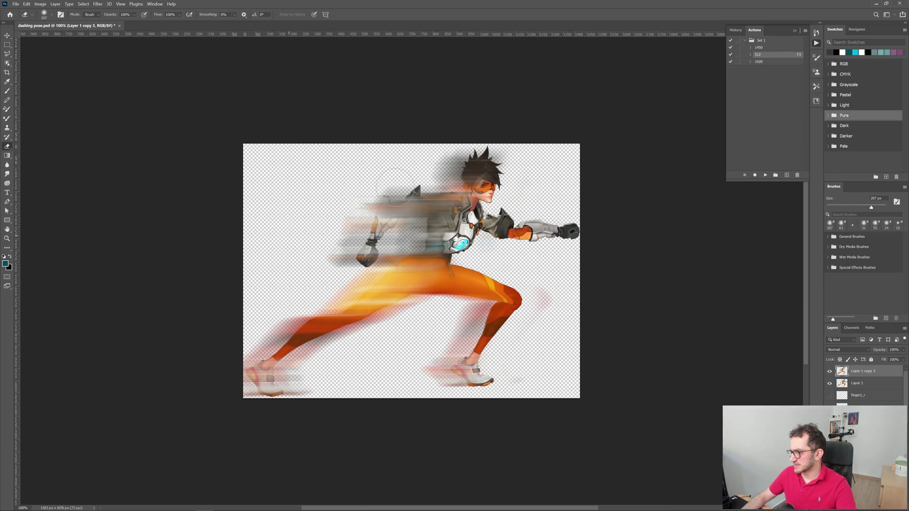
Step: Stack extra duplicates of the blurred layer to intensify the blur, and delete Layer 1 copy 4 and Layer 1 copy 3
key("v")
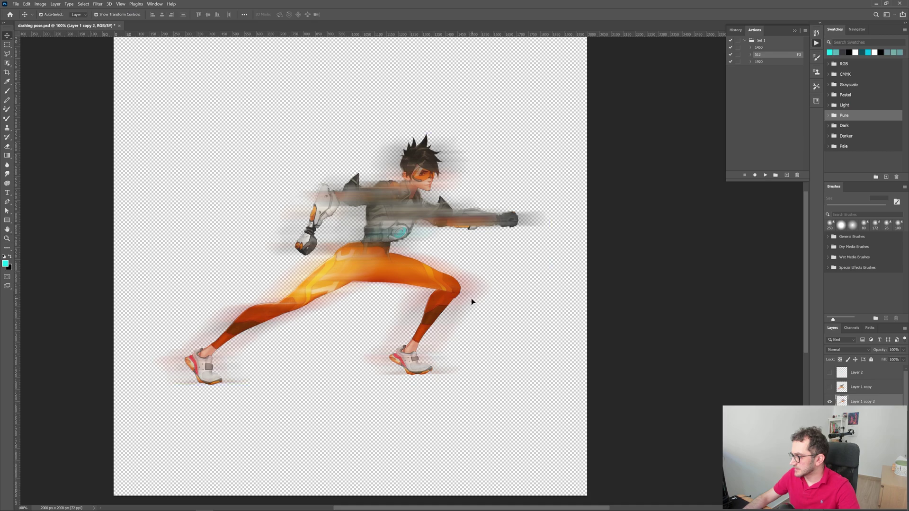
left_click_drag(471, 299, 469, 283)
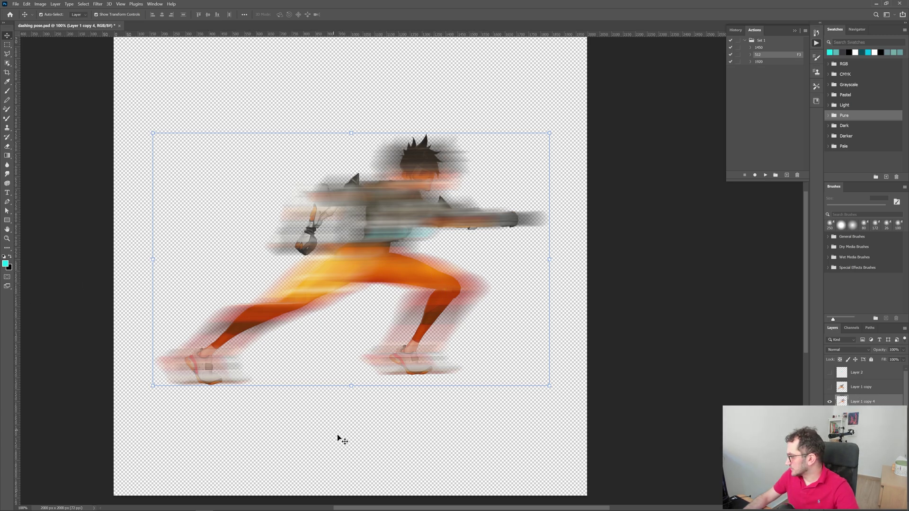
left_click(376, 408)
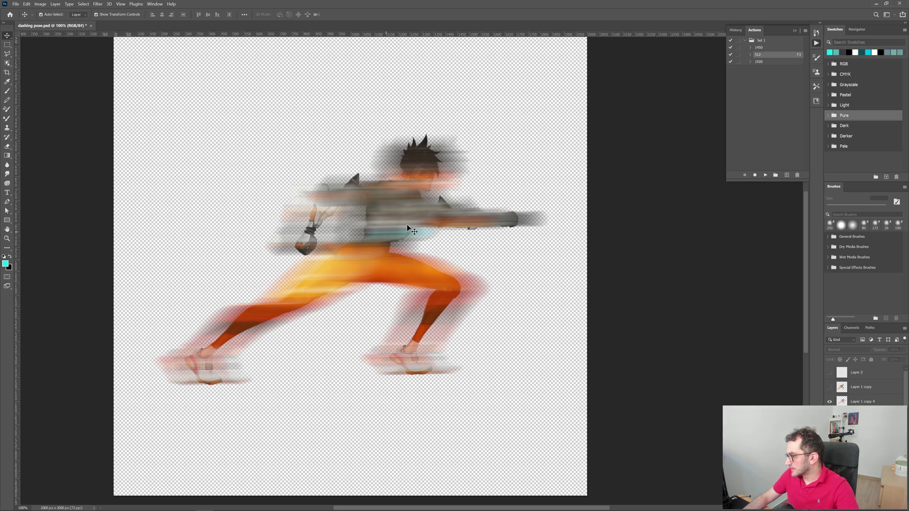
left_click_drag(461, 307, 492, 332)
key("Delete")
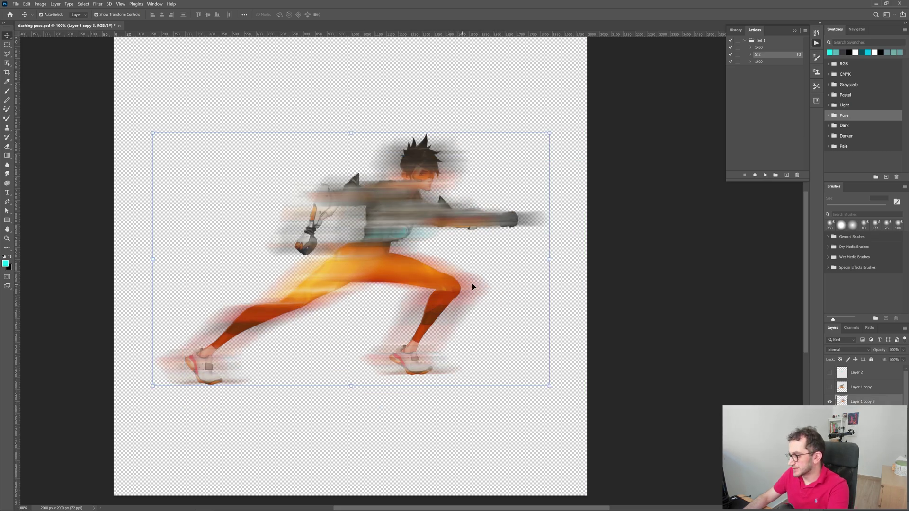
key("Delete")
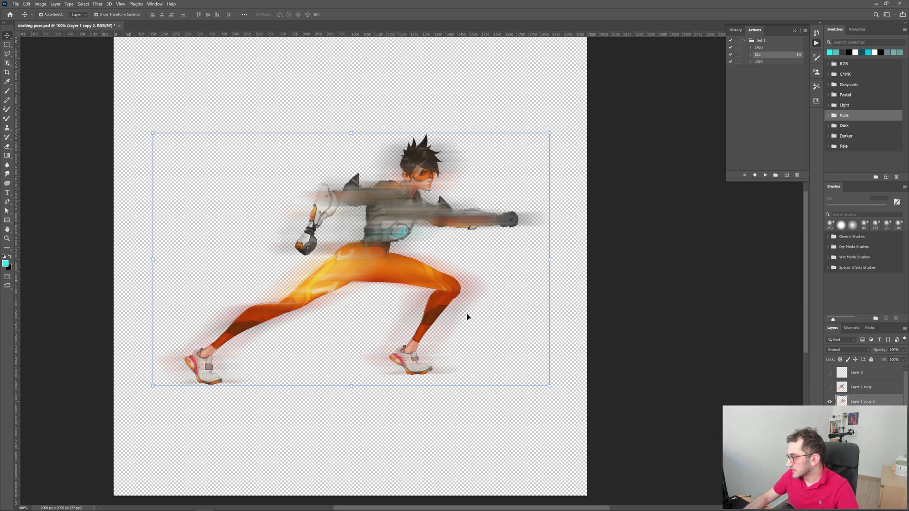
Step: Show Layer 2 and Layer 1 copy, hide Layer 1 copy 2, and try moving the cyan streak
left_click_drag(830, 387, 829, 372)
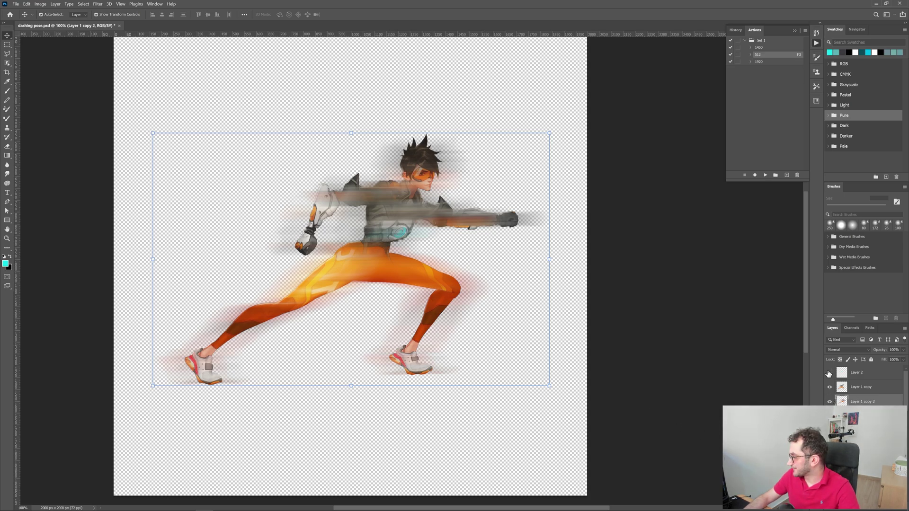
left_click(830, 401)
left_click(342, 244)
left_click_drag(342, 244, 321, 232)
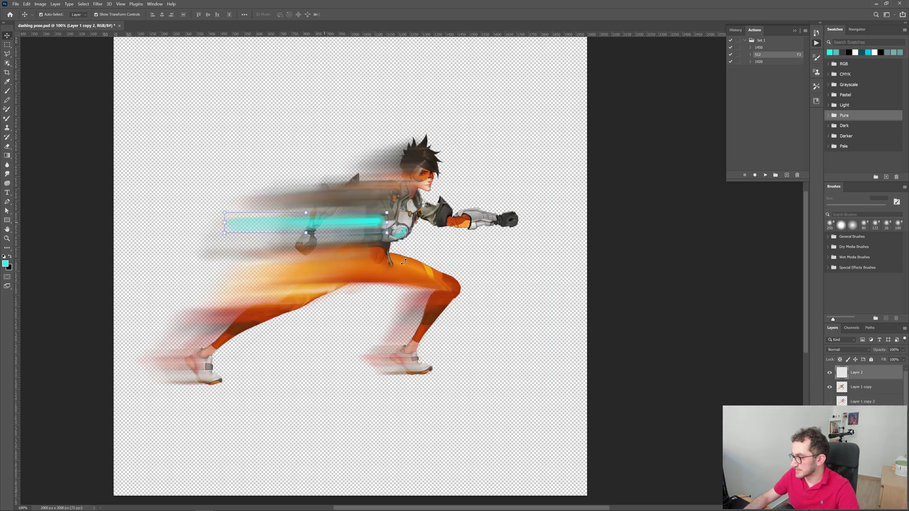
key("ctrl+z")
left_click(361, 415)
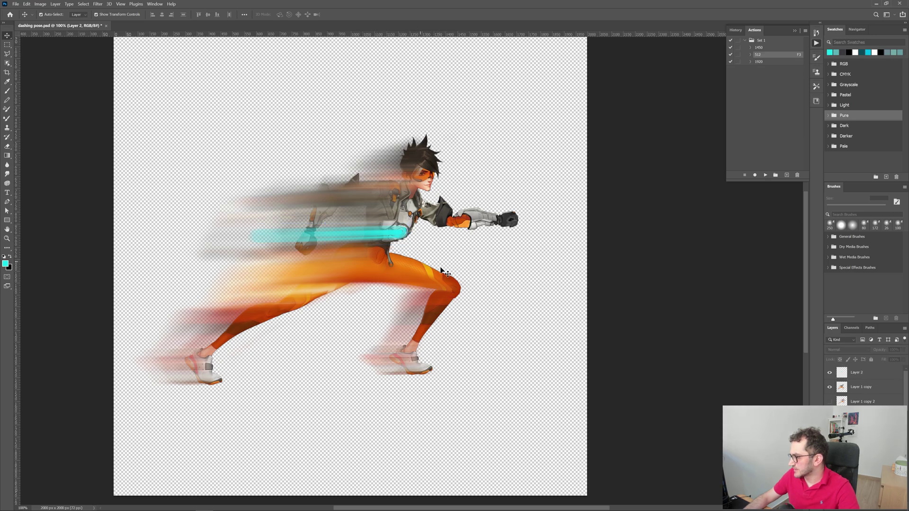
Step: Merge the cyan streak layer with the Layer 1 copy blur layer and hide the sharp Layer 1
left_click(435, 375)
left_click(861, 385)
key("ctrl+e")
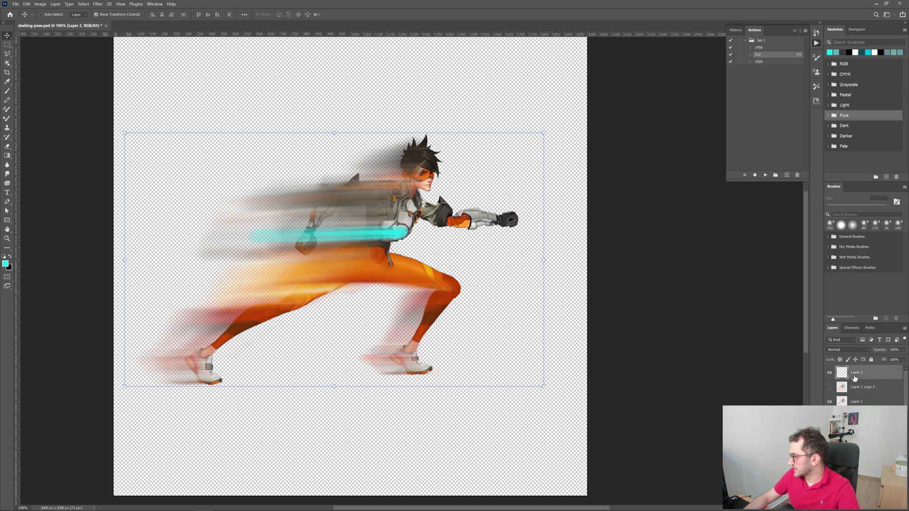
left_click(855, 378)
left_click(853, 391)
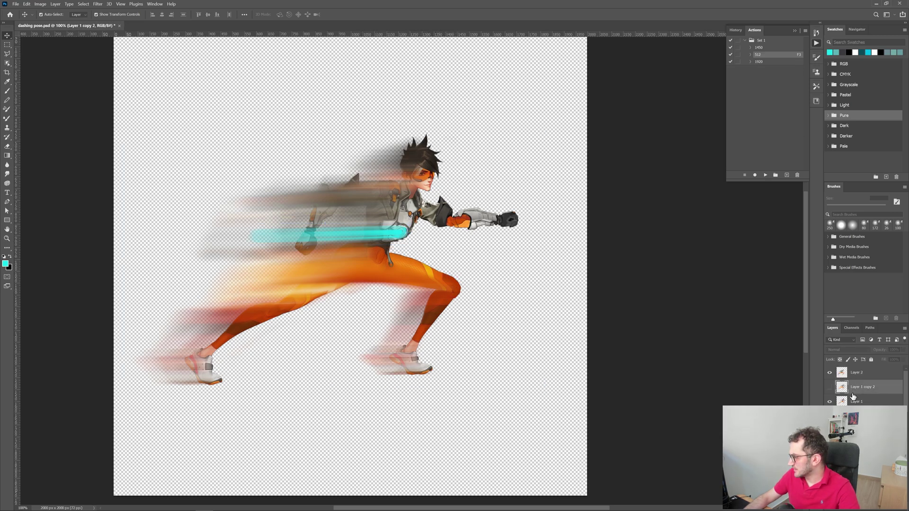
left_click(830, 401)
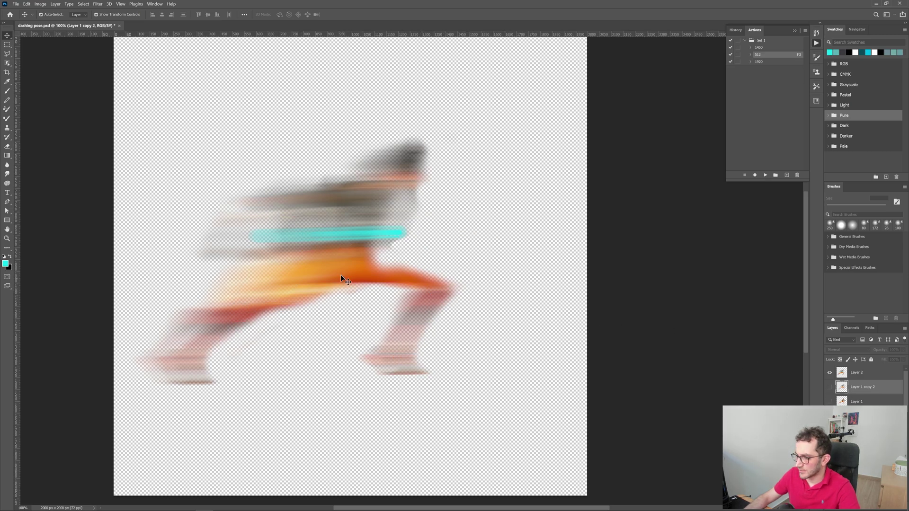
Step: Select the merged blur layer with the cyan streak and reposition it on the canvas
key("z")
left_click(324, 253, "alt")
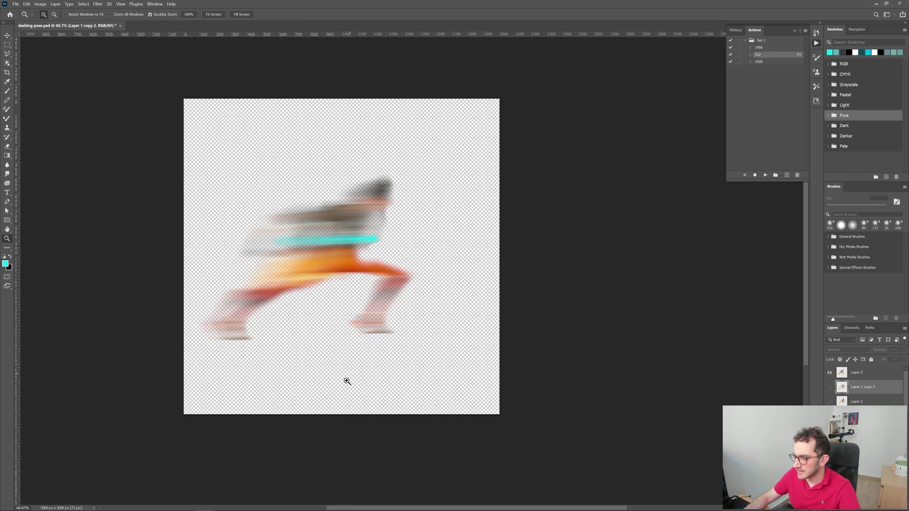
key("v")
mouse_move(335, 253)
left_mouse_down()
mouse_move(360, 234)
mouse_move(365, 249)
mouse_move(351, 269)
mouse_move(388, 268)
mouse_move(371, 268)
mouse_move(349, 246)
left_mouse_up()
key("z")
key("v")
left_click(303, 419)
left_click(342, 265)
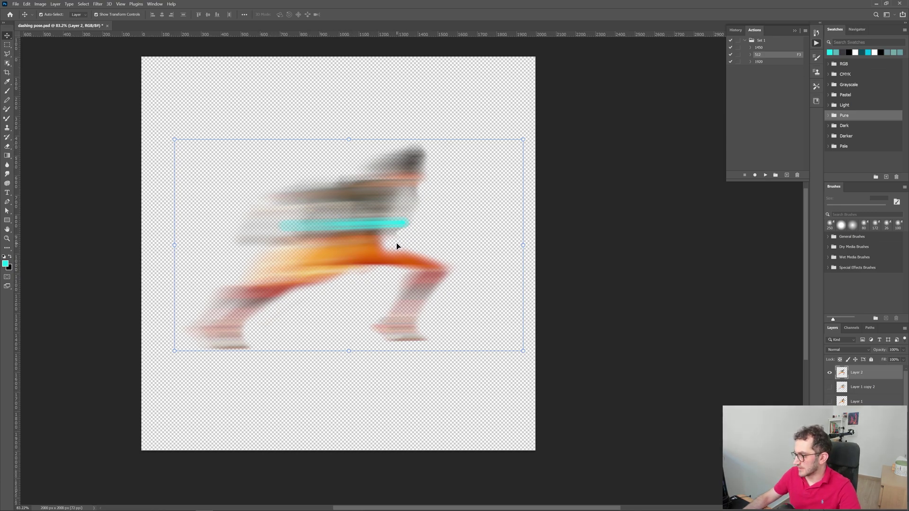
left_click_drag(393, 243, 371, 251)
Step: Switch to Spine, inspect the poses/dash_blur mesh and its bound bones, and select the poses/dash_blur2 bone
key("alt+Tab")
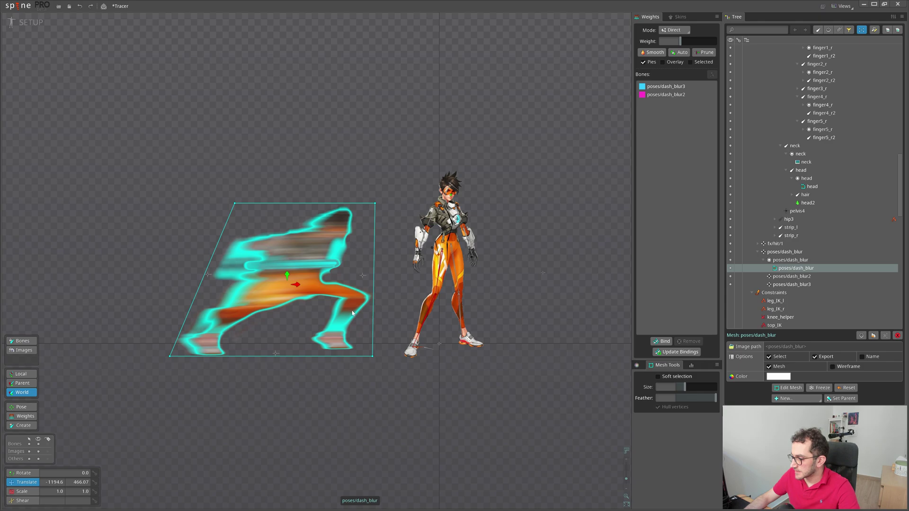
left_click_drag(311, 408, 338, 402)
key("space")
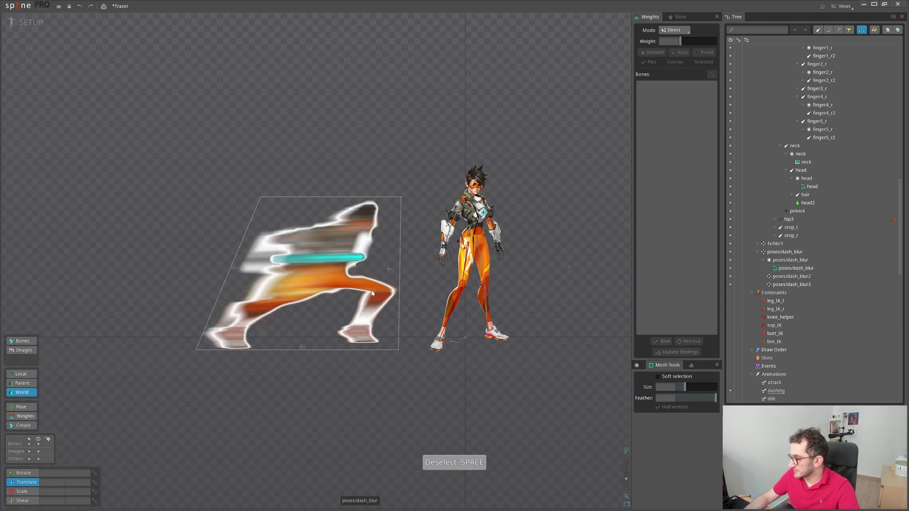
left_click(383, 313)
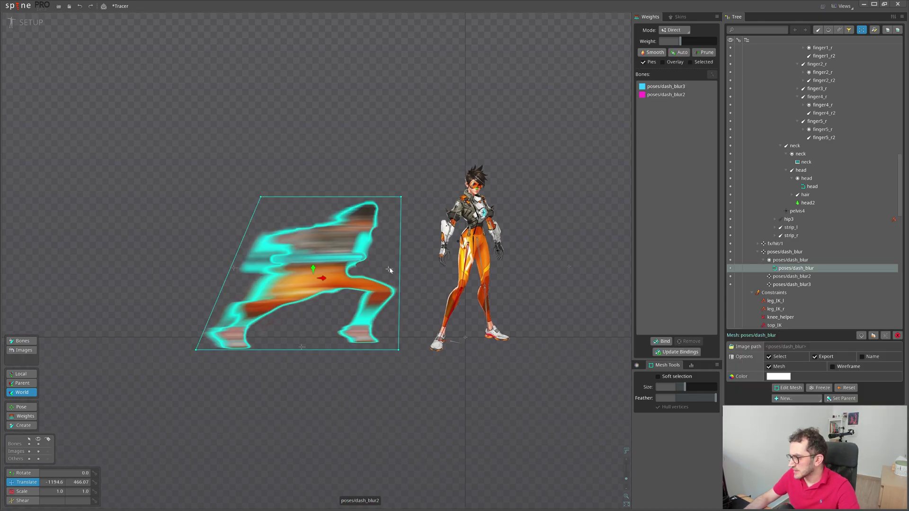
left_click(388, 270)
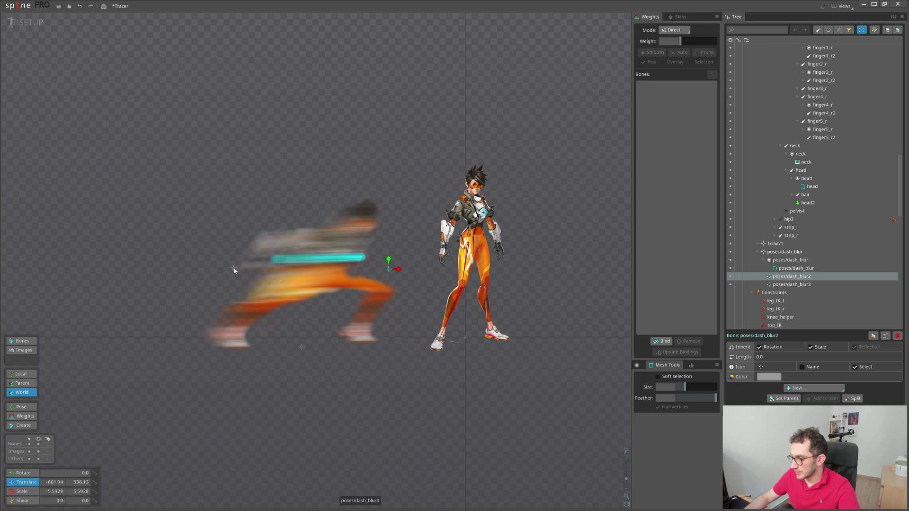
Step: Try moving and rotating the poses/dash_blur2 bone to test how the blur mesh deforms, and undo both changes
left_click_drag(365, 422, 374, 457)
key("ctrl+z")
key("c")
key("ctrl+z")
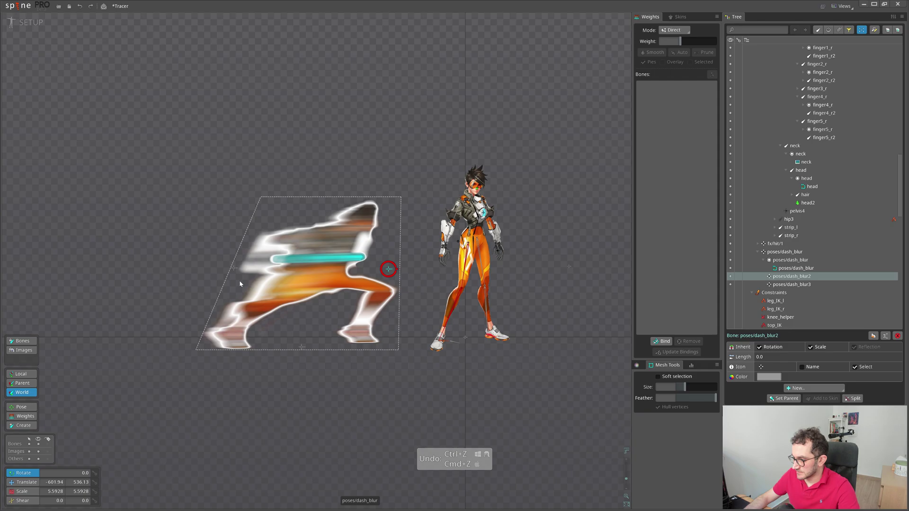
Step: Select the poses/dash_blur parent bone beneath the blur mesh and view the blurred pose beside the character
left_click(302, 347)
key("v")
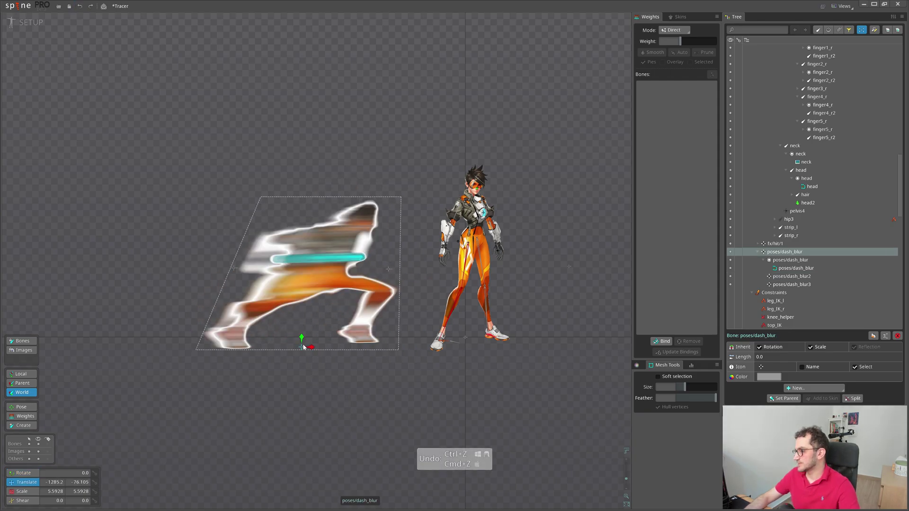
left_click_drag(321, 378, 316, 376)
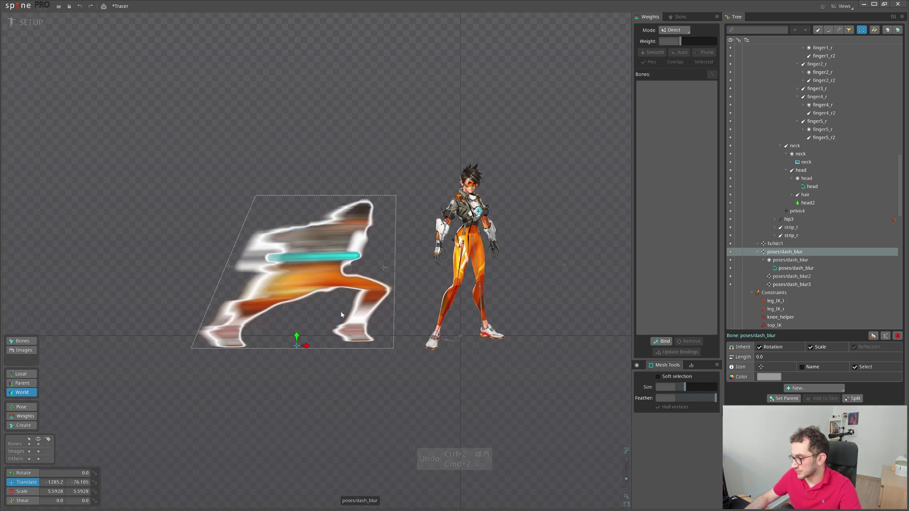
left_click_drag(318, 337, 289, 340)
scroll(266, 369, "down", 2)
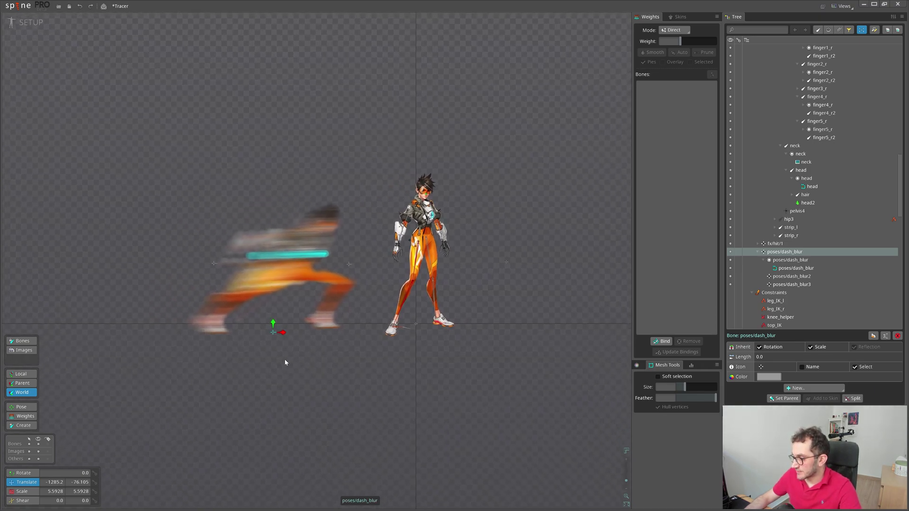
left_click_drag(328, 368, 308, 351)
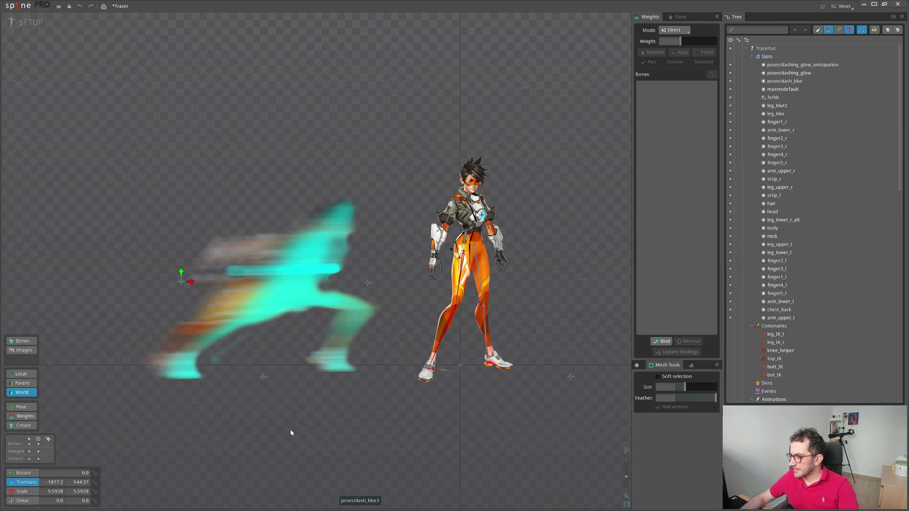
Step: Select the poses/dash_blur mesh to check which bones it is bound to, and clear the selection
left_click_drag(290, 430, 243, 419)
left_click_drag(302, 408, 321, 391)
left_click(280, 257)
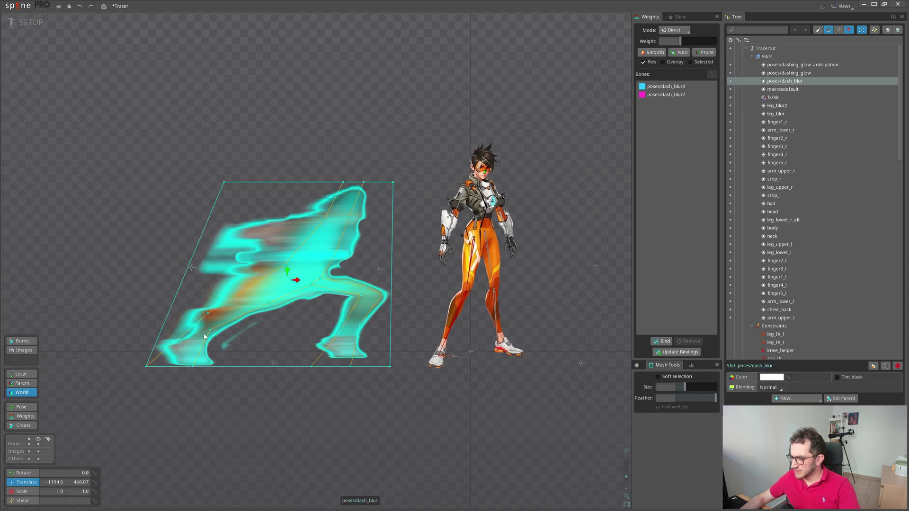
left_click(262, 408)
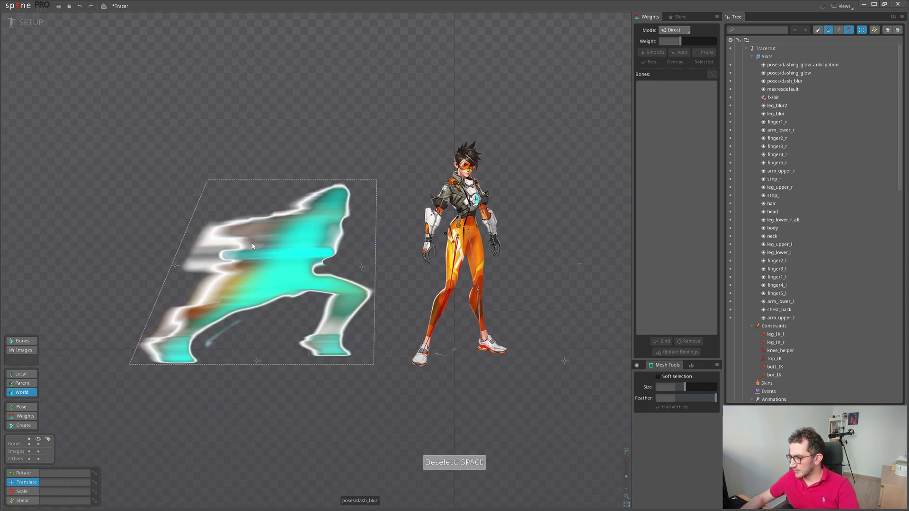
Step: Try stretching the blur mesh by moving the poses/dash_blur3 bone farther behind the figure, and undo the move
left_click(242, 284)
left_click(187, 274)
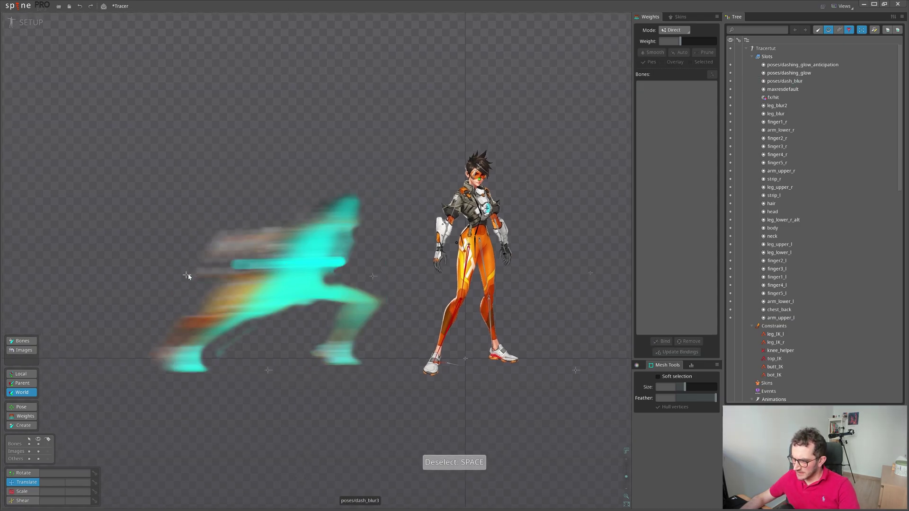
left_click_drag(189, 276, 76, 276)
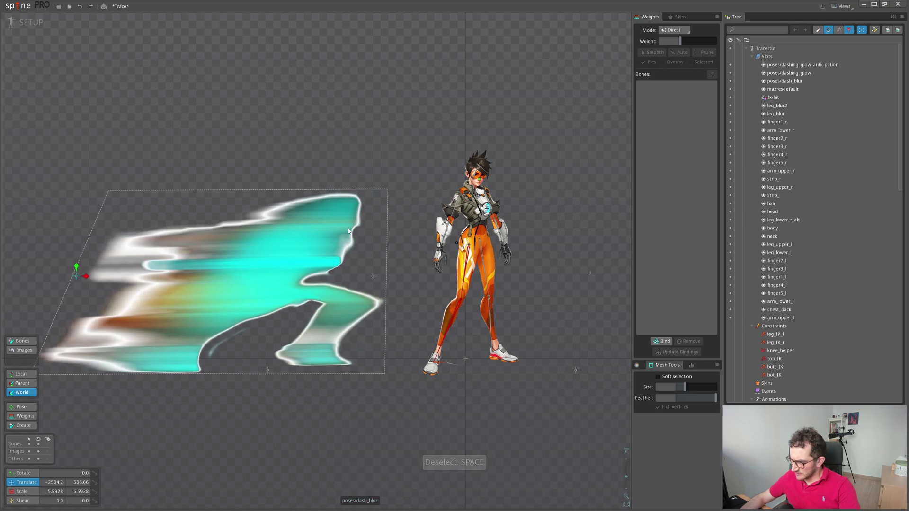
key("ctrl+z")
scroll(411, 413, "down", 3)
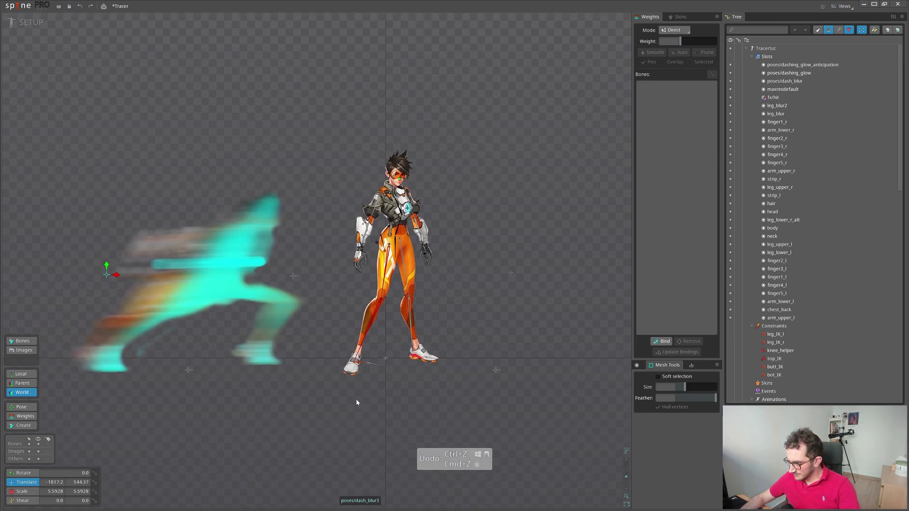
Step: Select the poses/dash_blur mesh, remove the slots-only tree filter, and examine its place in the bone hierarchy
left_click(213, 265)
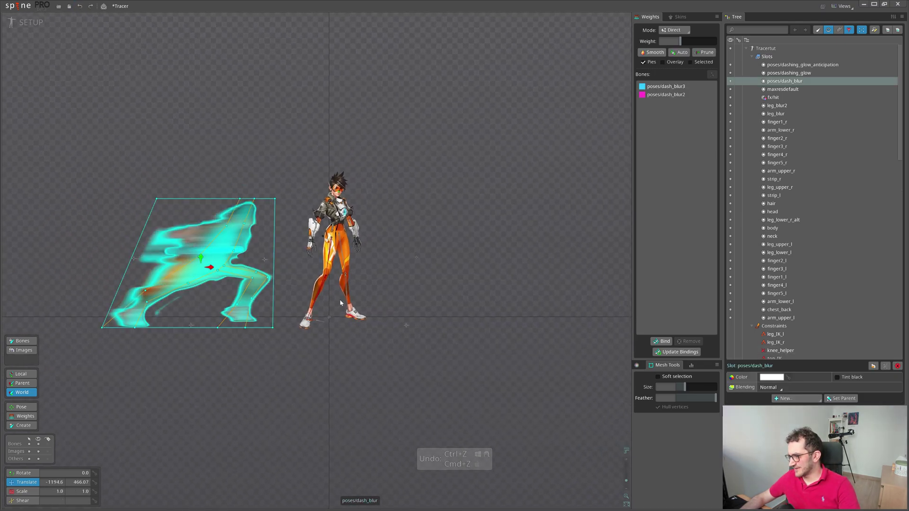
left_click(827, 32)
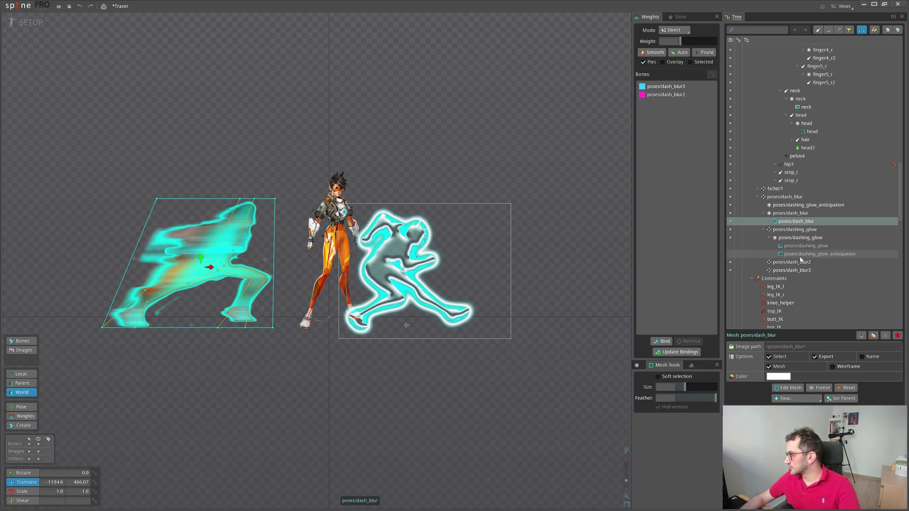
left_click_drag(340, 422, 361, 434)
scroll(767, 203, "up", 4)
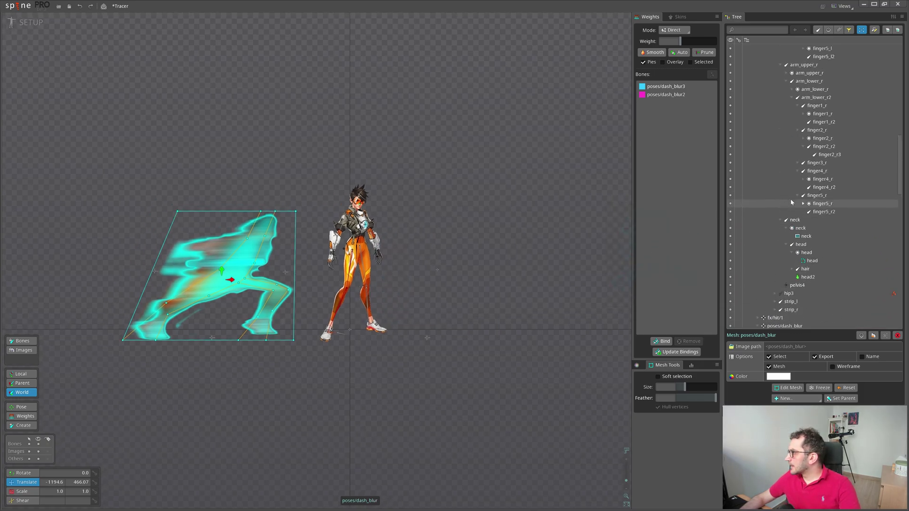
scroll(791, 202, "up", 4)
left_click_drag(308, 405, 356, 410)
key("space")
Step: Switch to Animate mode and play the dashing animation with the playback speed set to 50%
left_click(29, 23)
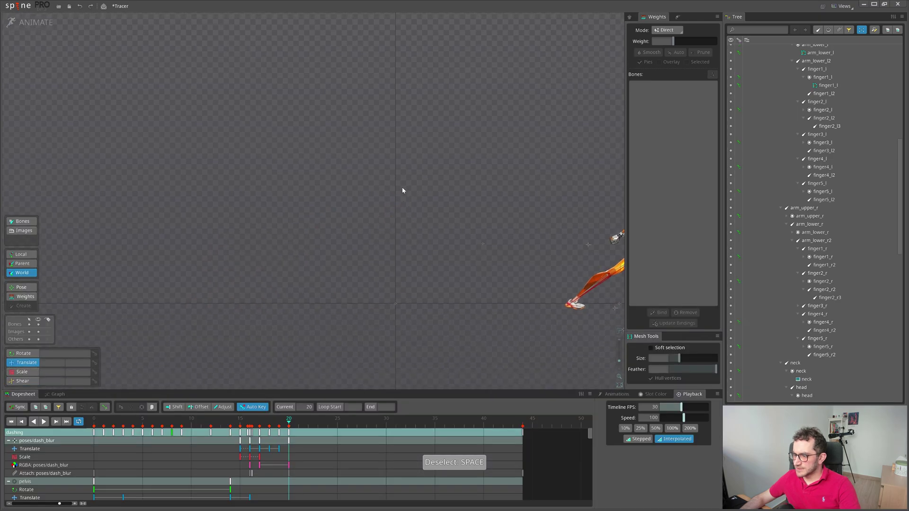
key("d")
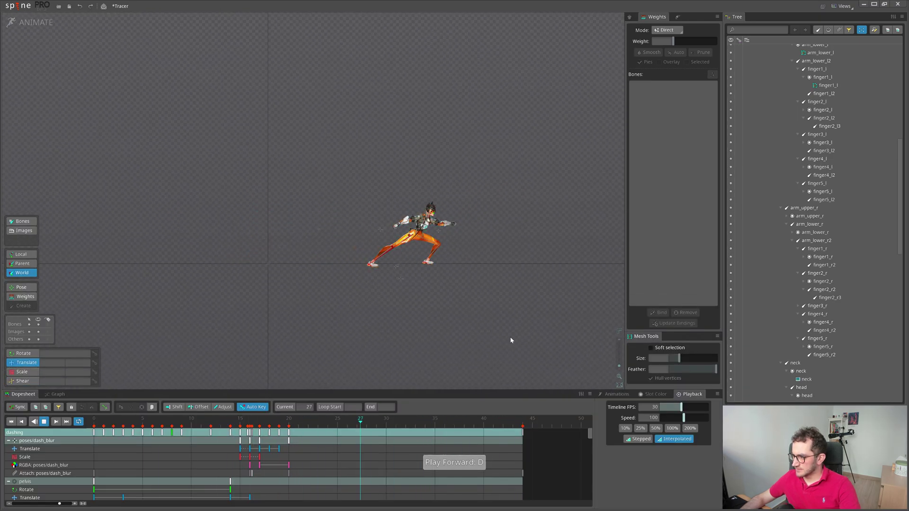
key("ctrl+b")
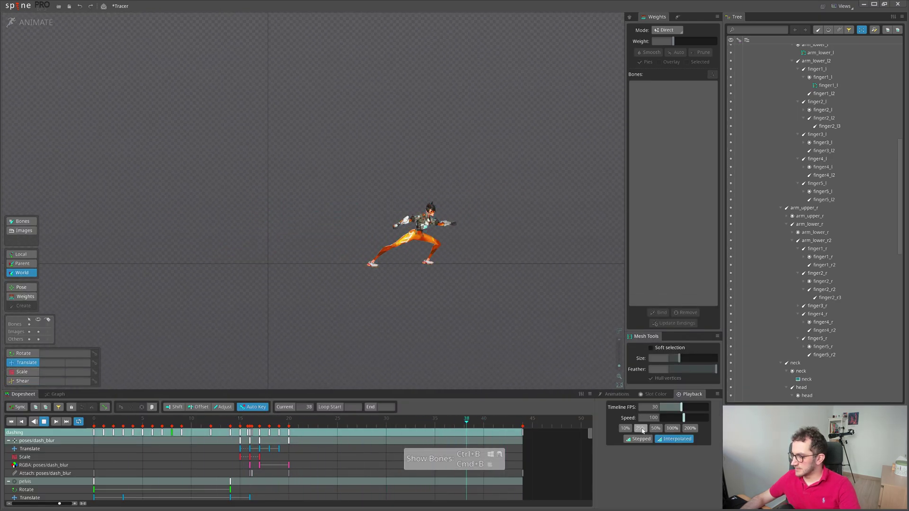
left_click(655, 428)
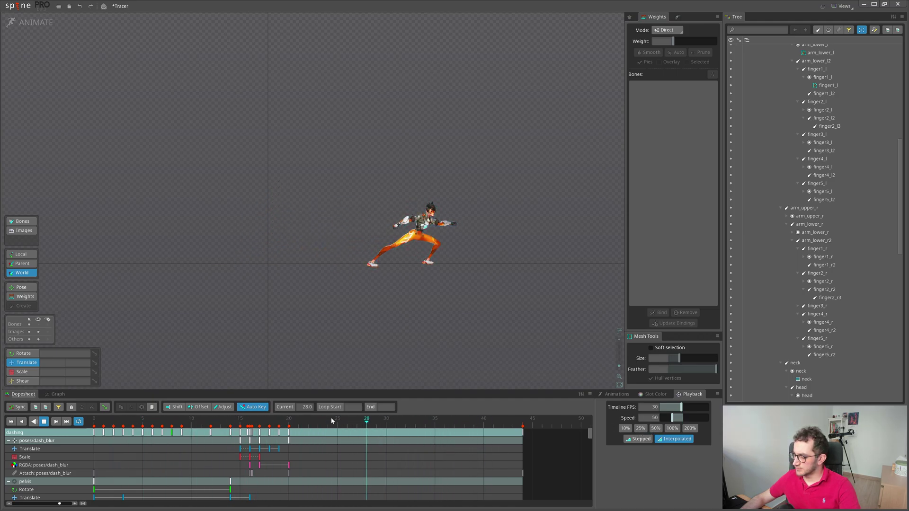
Step: Scrub the dashing animation from its start to about frame 13, and play it forward to review the glow
left_click(91, 420)
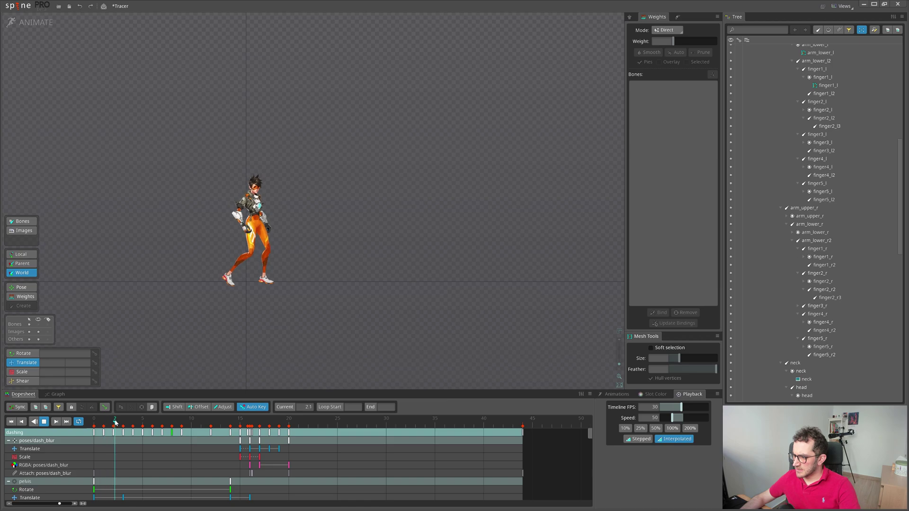
left_click_drag(115, 422, 222, 439)
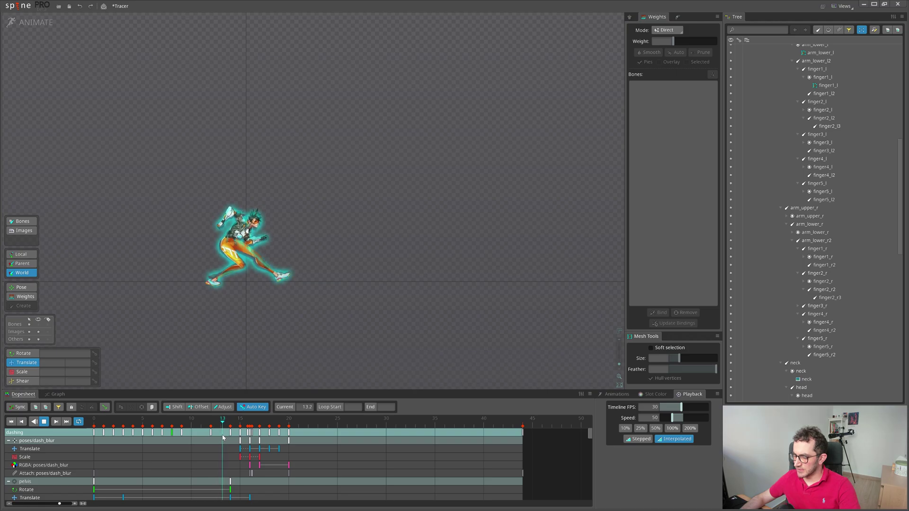
scroll(215, 310, "up", 3)
key("d")
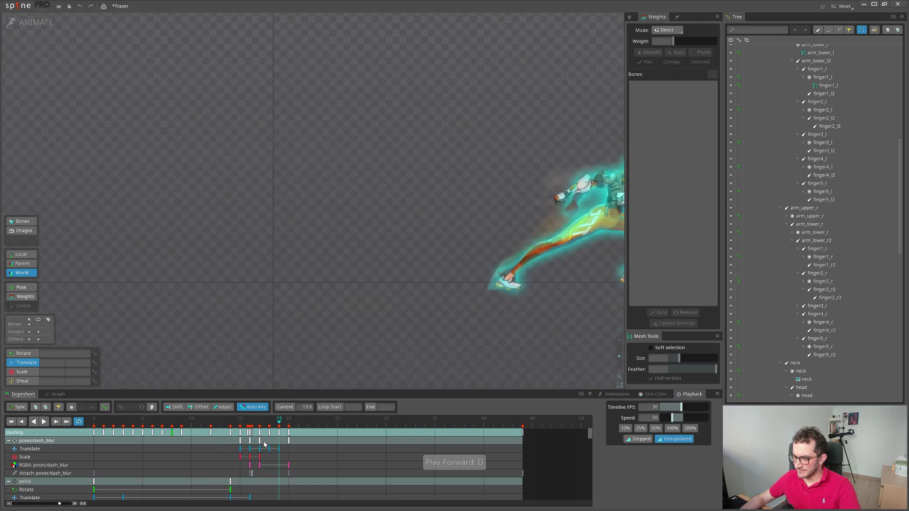
Step: Scrub between frames 16 and 17 of the dash and inspect the poses/dash_blur mesh at frame 17
left_click_drag(214, 422, 250, 422)
left_click_drag(471, 288, 425, 328)
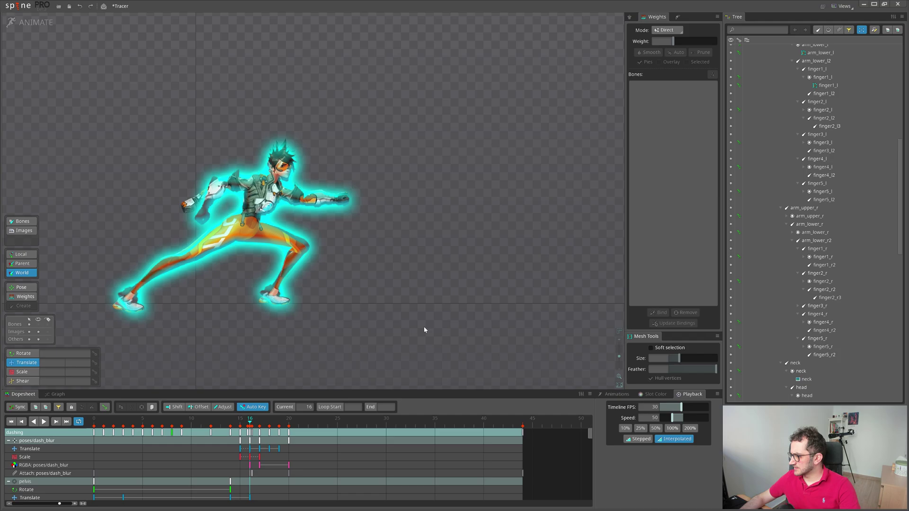
scroll(345, 231, "down", 2)
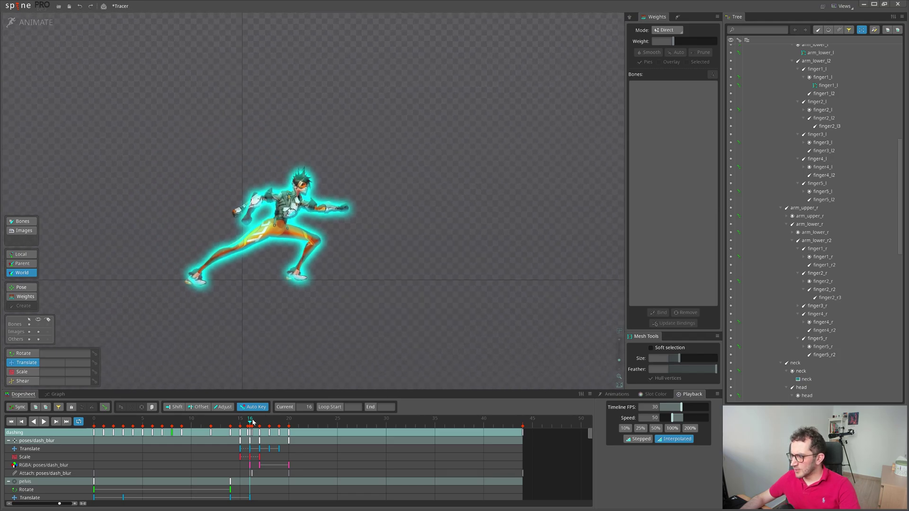
left_click_drag(253, 421, 260, 421)
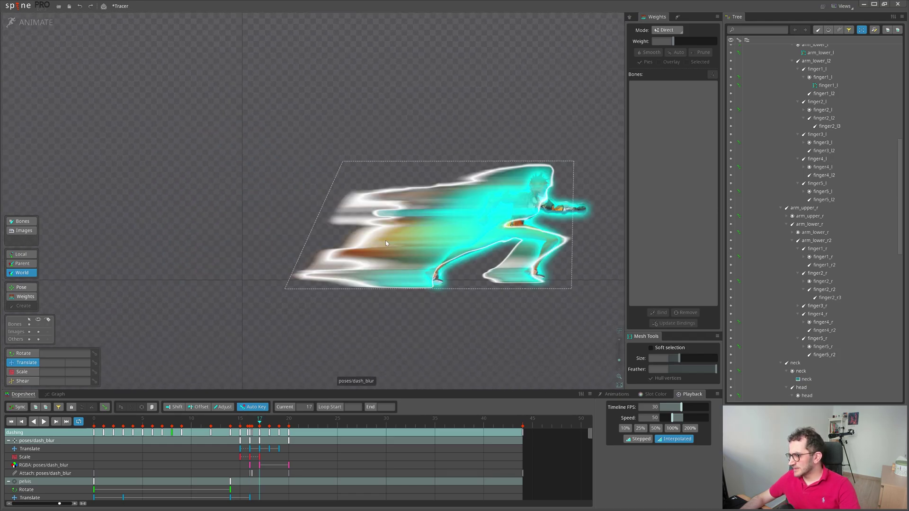
left_click(426, 270)
left_click_drag(435, 331, 344, 349)
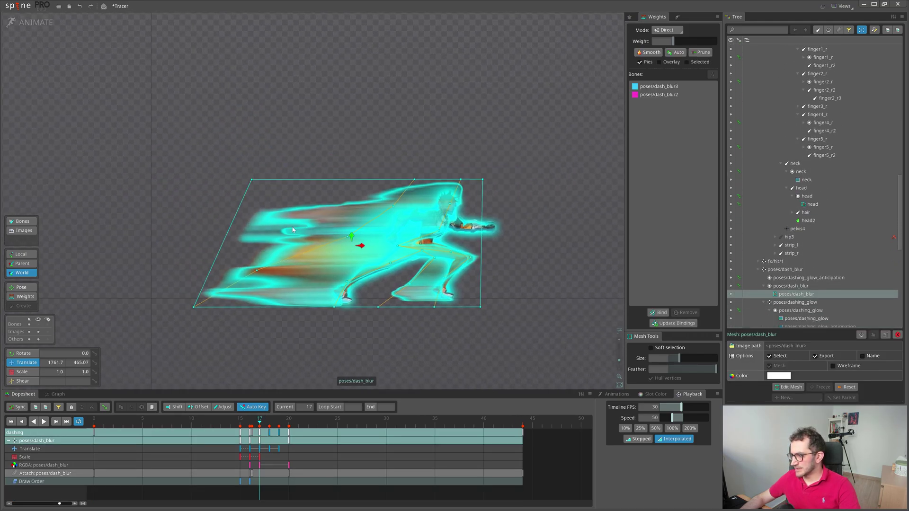
left_click(323, 340)
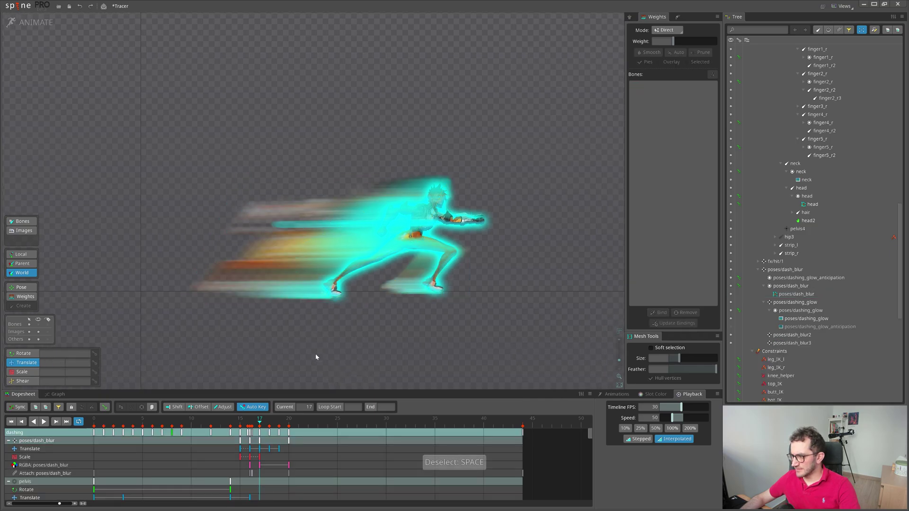
Step: Step through frames 16 to 20 to examine how the blur and glow appear and fade
left_click(250, 424)
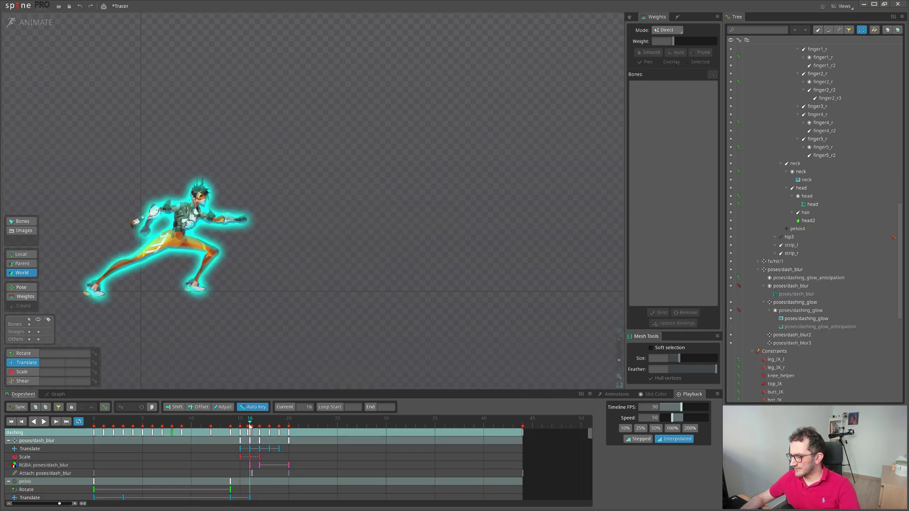
left_click(256, 423)
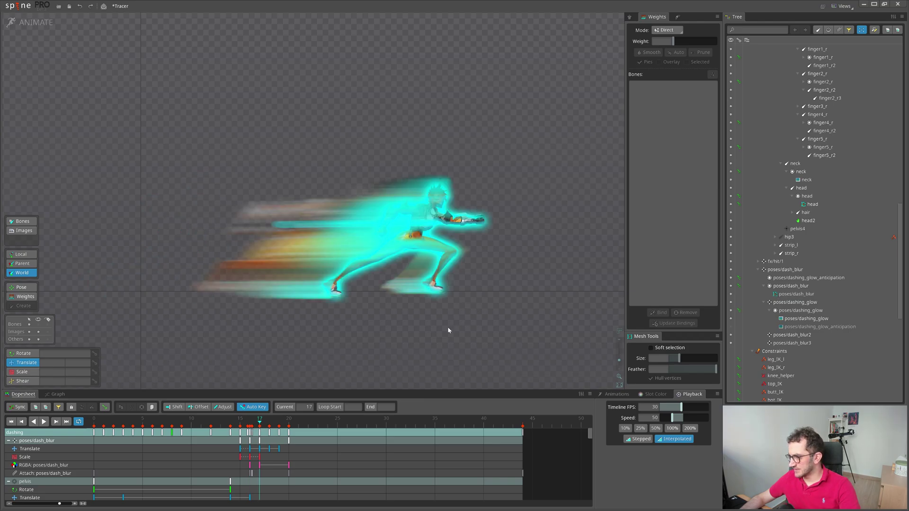
left_click_drag(403, 340, 396, 331)
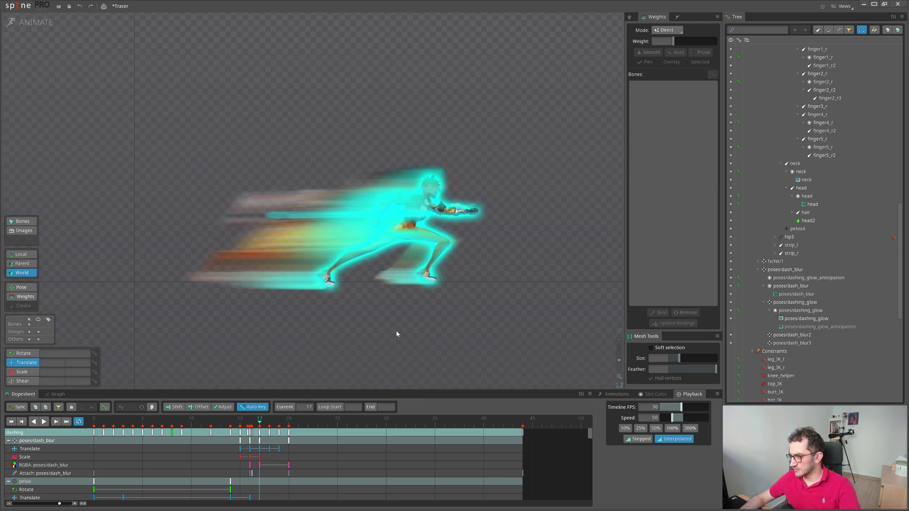
left_click(263, 422)
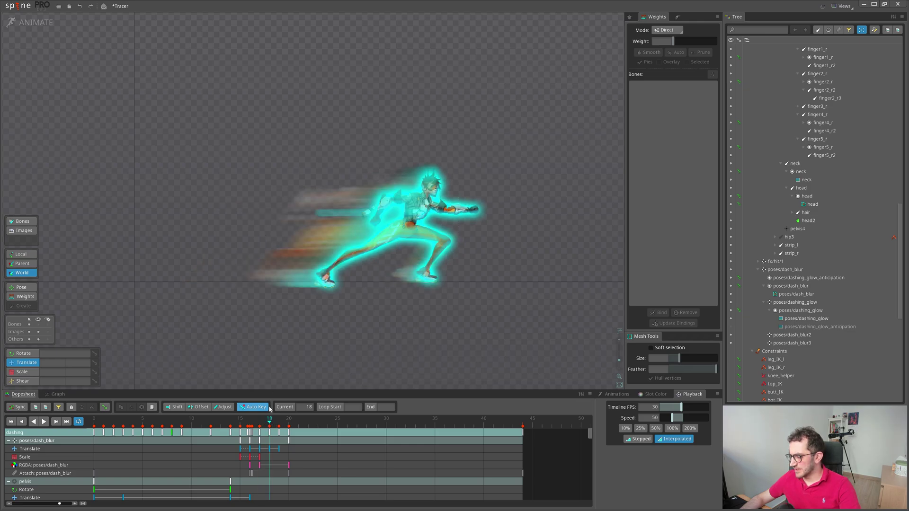
left_click(277, 422)
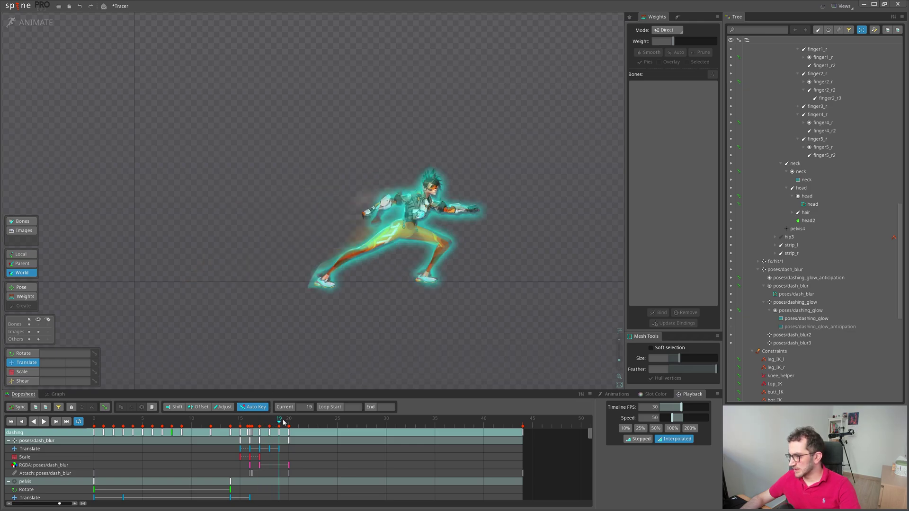
left_click(288, 422)
mouse_move(445, 337)
left_mouse_down()
mouse_move(414, 336)
mouse_move(431, 335)
left_mouse_up()
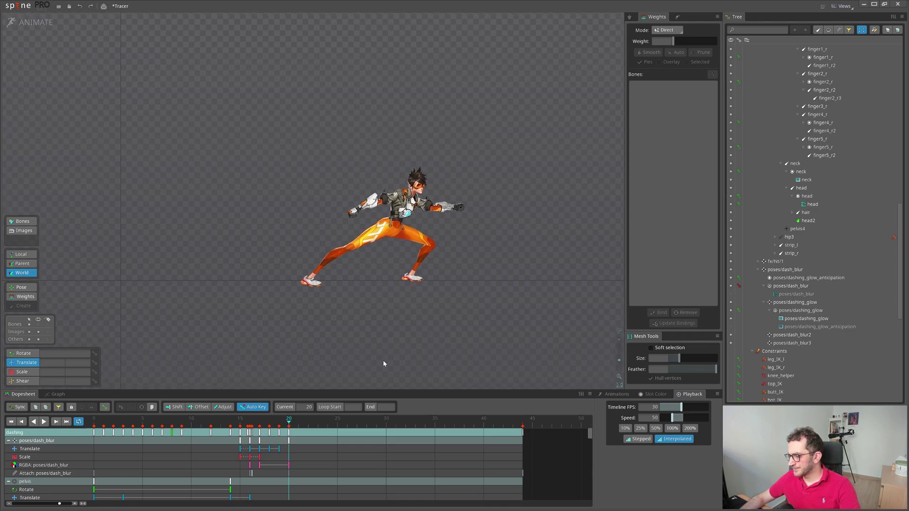
Step: Filter the tree to slots, select every slot from arm_upper_l to poses/dashing_glow_anticipation, and move the timeline to frame 4
left_click_drag(133, 423, 211, 443)
scroll(810, 227, "up", 4)
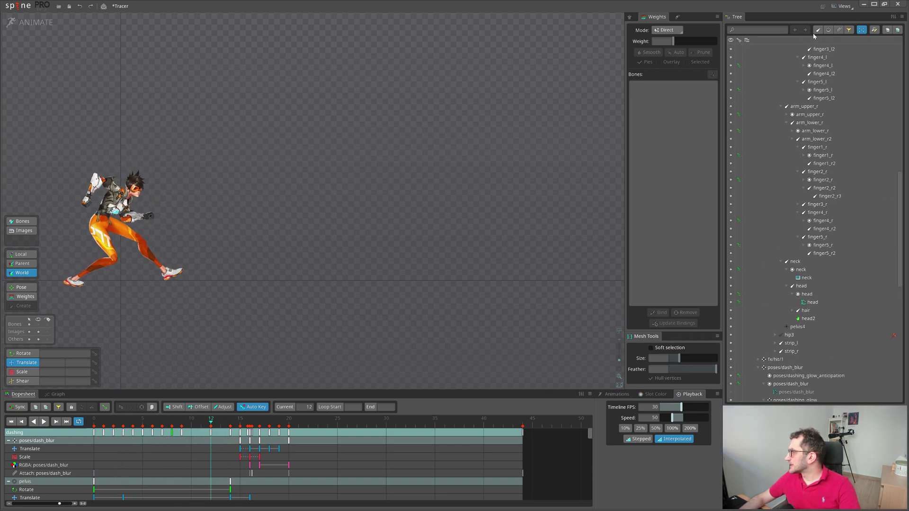
left_click(829, 31)
scroll(802, 154, "up", 5)
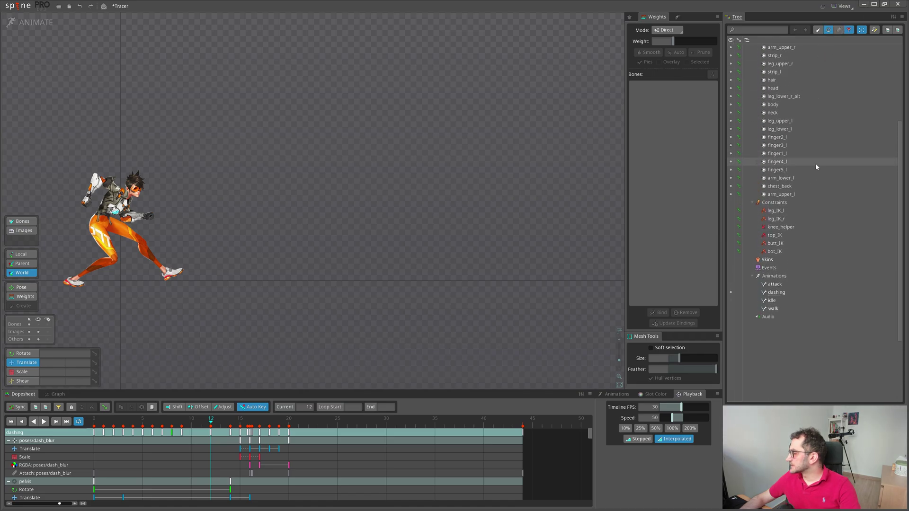
scroll(816, 166, "up", 3)
left_click(806, 269)
scroll(801, 142, "up", 5)
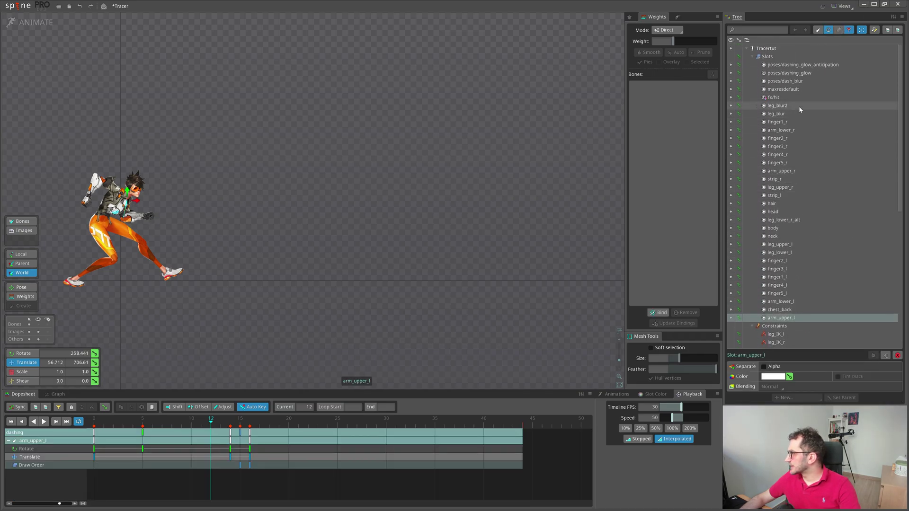
left_click(796, 65, "shift")
mouse_move(129, 422)
left_mouse_down()
mouse_move(94, 422)
mouse_move(133, 422)
left_mouse_up()
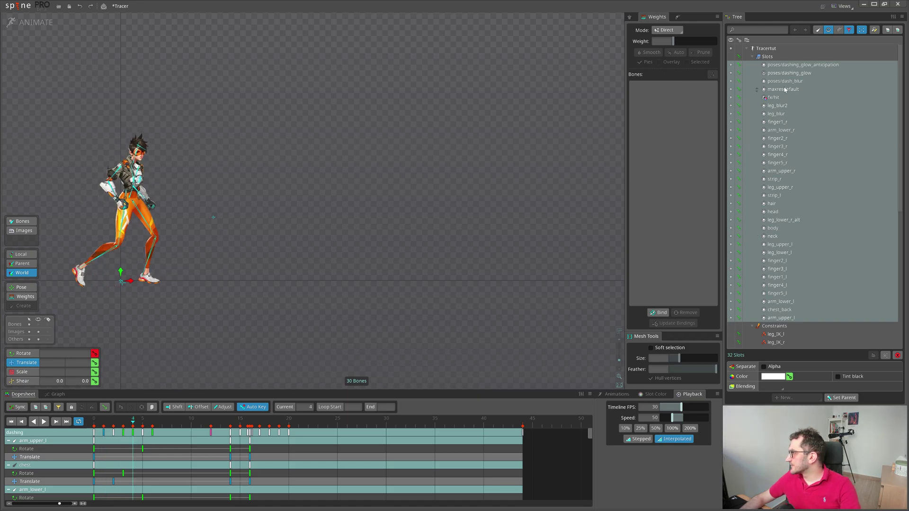
Step: Exclude the fx/hit, poses/dashing_glow, poses/dashing_glow_anticipation and poses/dash_blur slots from the selection
left_click_drag(313, 248, 398, 268)
scroll(398, 268, "up", 2)
left_click_drag(294, 260, 393, 279)
scroll(393, 279, "up", 2)
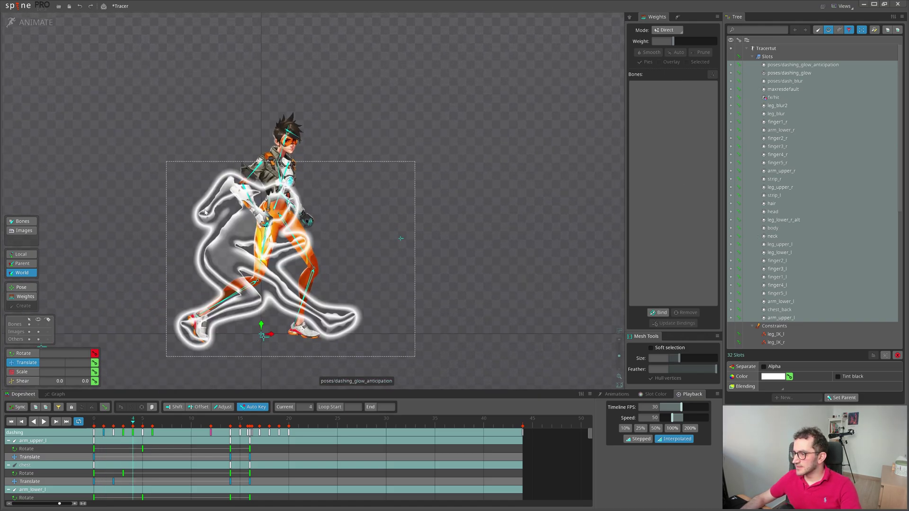
left_click_drag(459, 262, 416, 284)
scroll(424, 237, "down", 2)
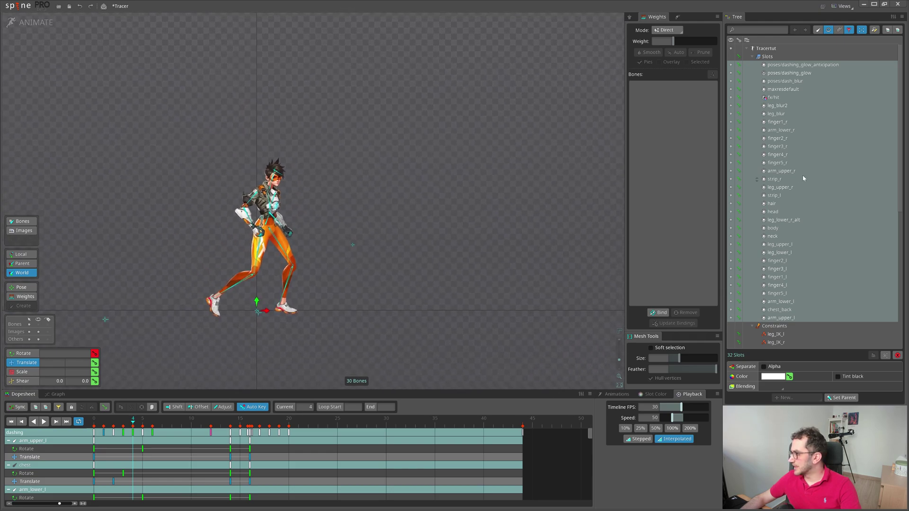
left_click(774, 99, "ctrl")
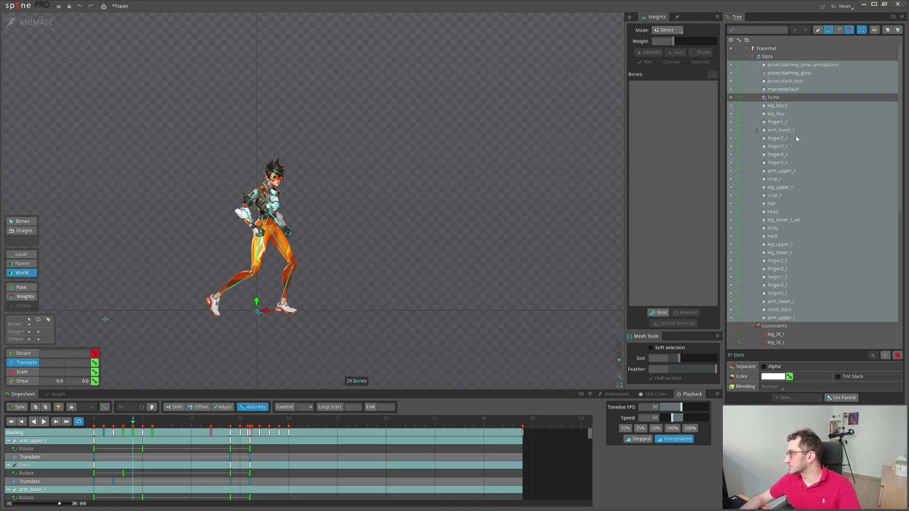
left_click(790, 73, "ctrl")
left_click(783, 65, "ctrl")
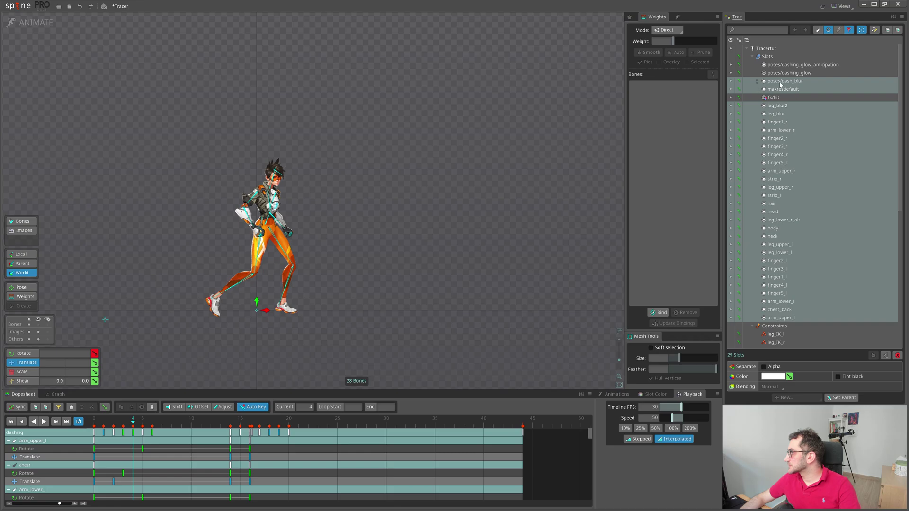
left_click(781, 81, "ctrl")
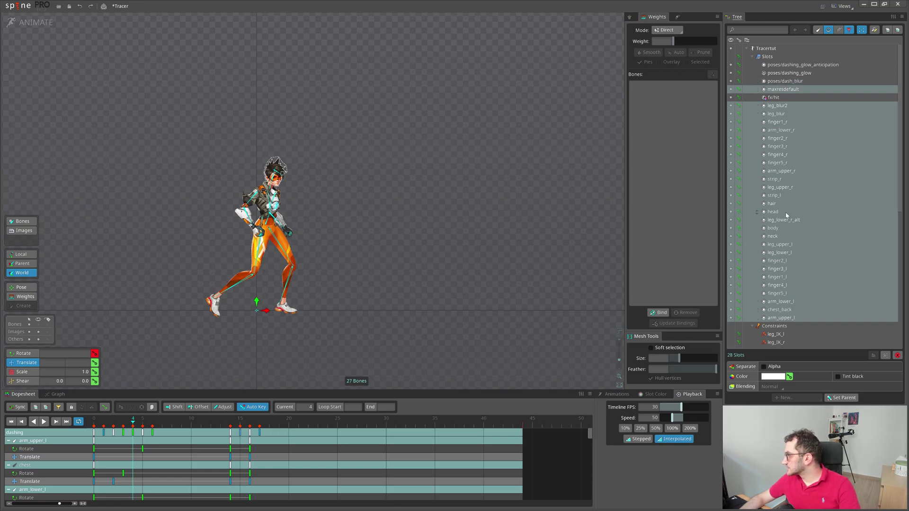
Step: Key the selected character slots' colour at full opacity, alpha 255, on frame 12
left_click_drag(488, 254, 463, 226)
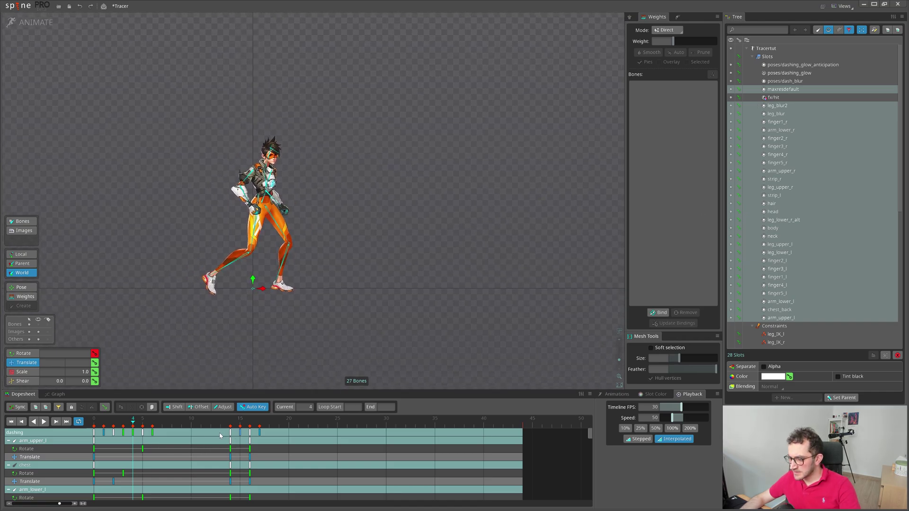
left_click_drag(131, 424, 215, 431)
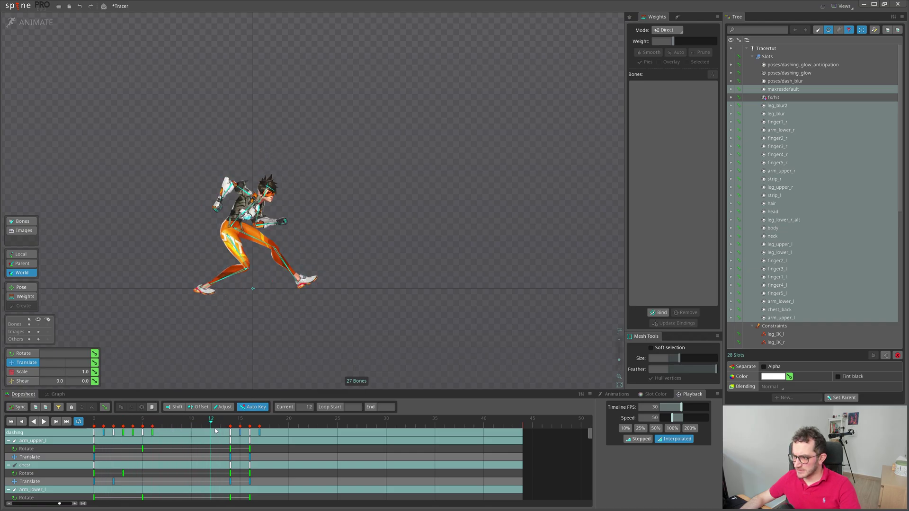
left_click(653, 395)
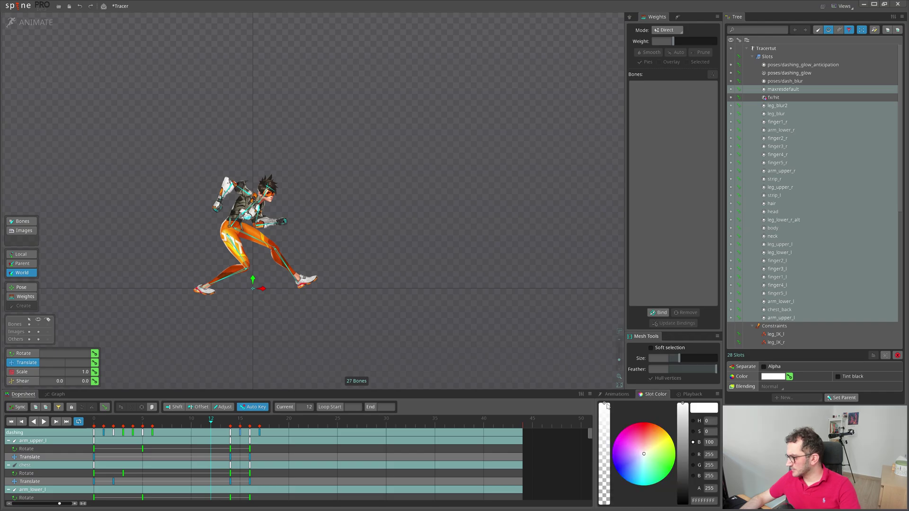
left_click(606, 406)
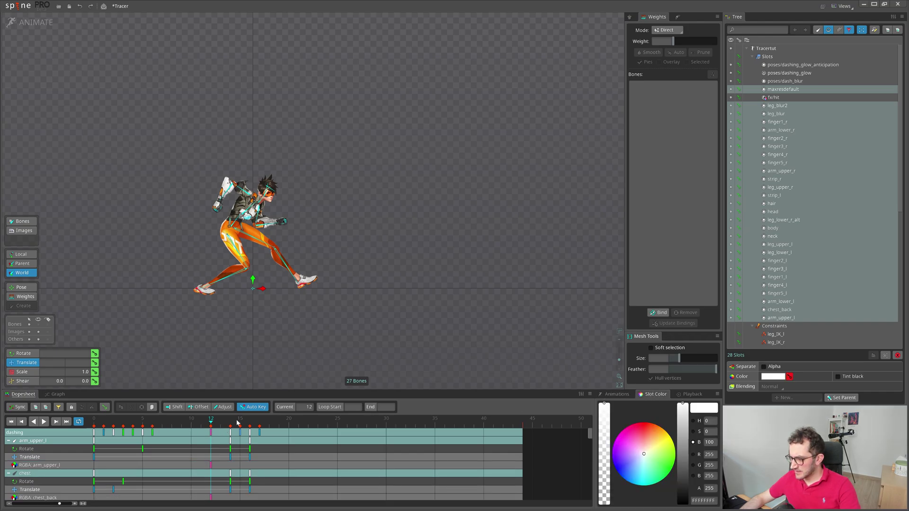
Step: Key the selected slots' alpha at 75 on frame 17, 152 on frame 15 and 255 on frame 19
left_click_drag(212, 422, 258, 426)
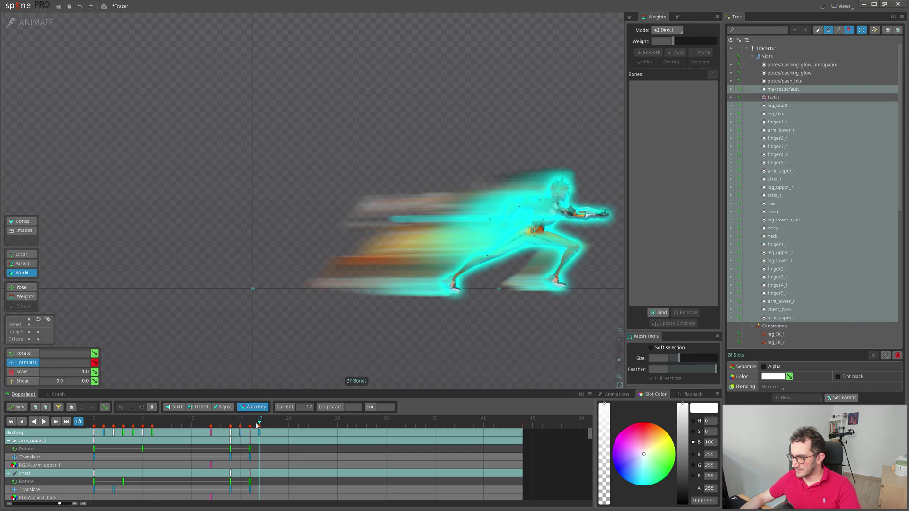
left_click(605, 476)
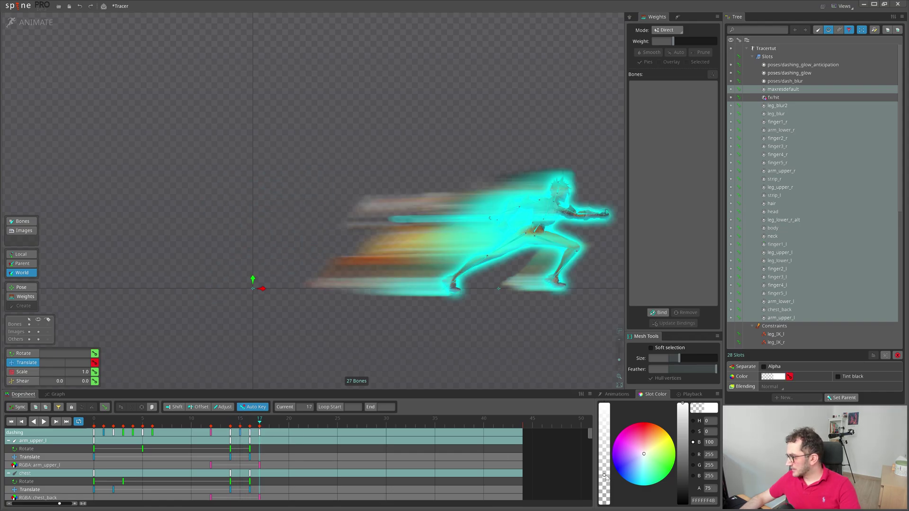
mouse_move(253, 425)
left_mouse_down()
mouse_move(214, 426)
mouse_move(239, 425)
left_mouse_up()
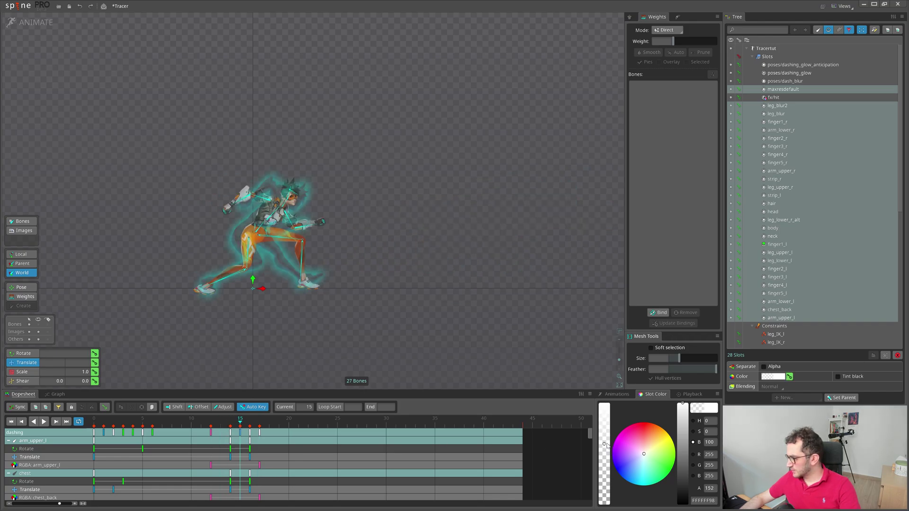
left_click_drag(210, 423, 279, 427)
left_click(604, 418)
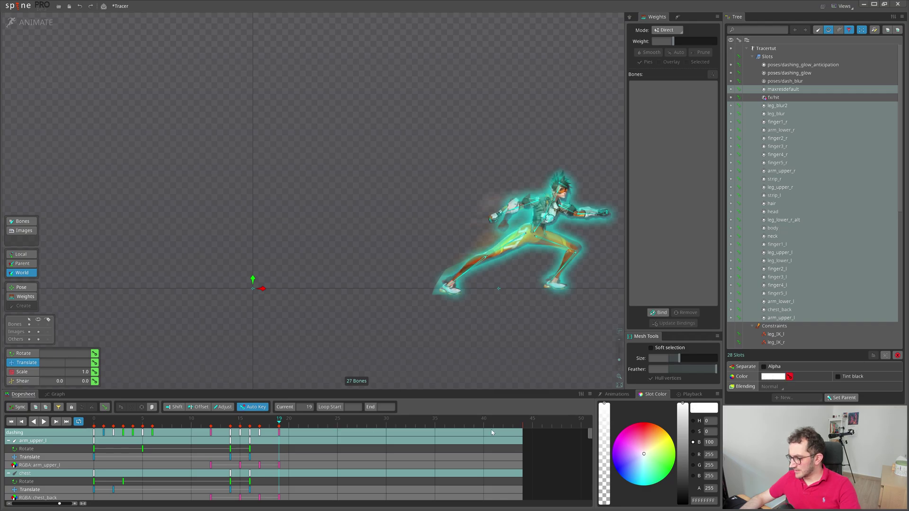
Step: Play back the dashing animation and scrub to frame 20 to examine the end pose
key("d")
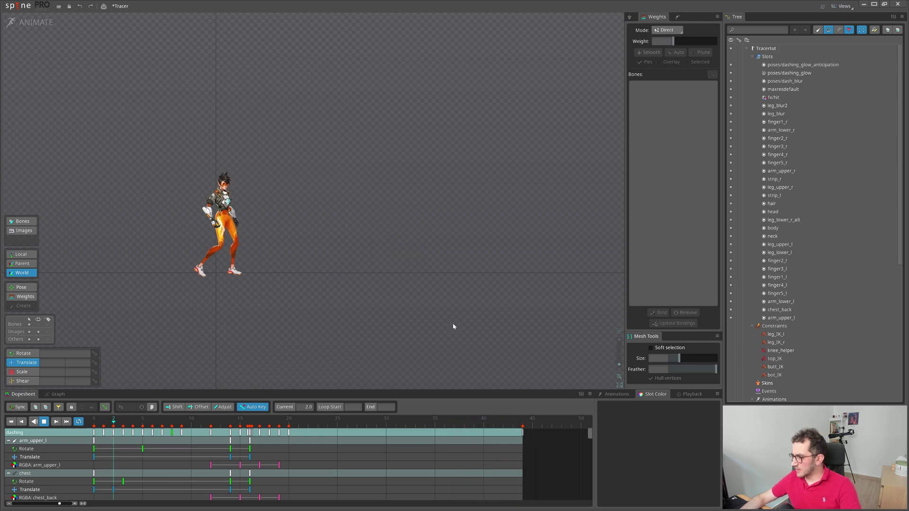
key("d")
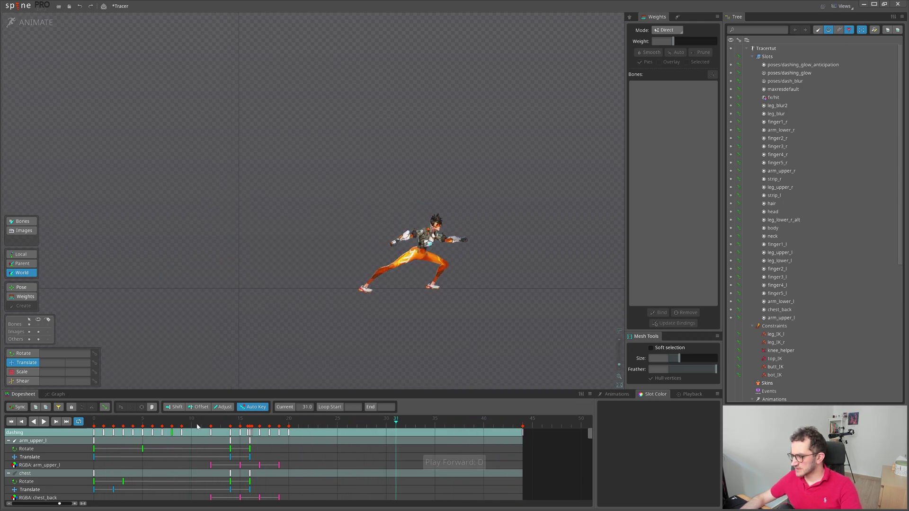
left_click_drag(112, 420, 287, 434)
scroll(495, 331, "up", 2)
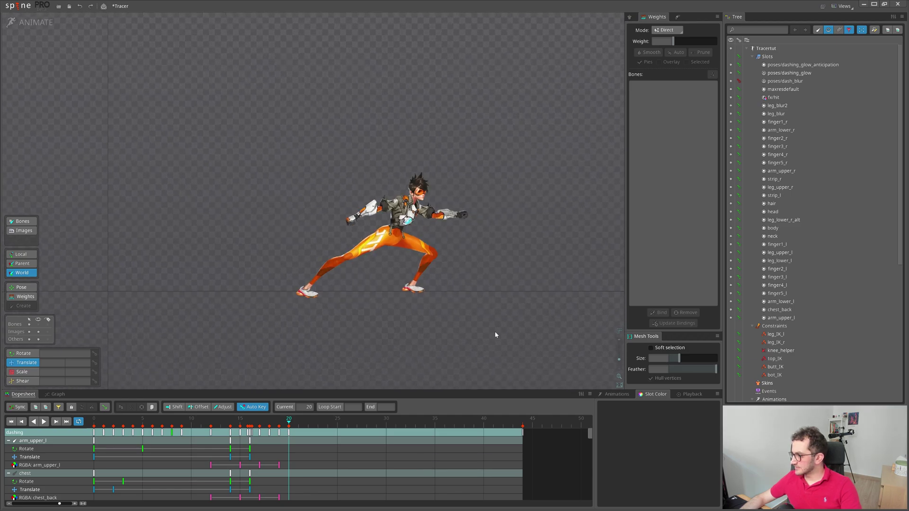
scroll(523, 280, "down", 2)
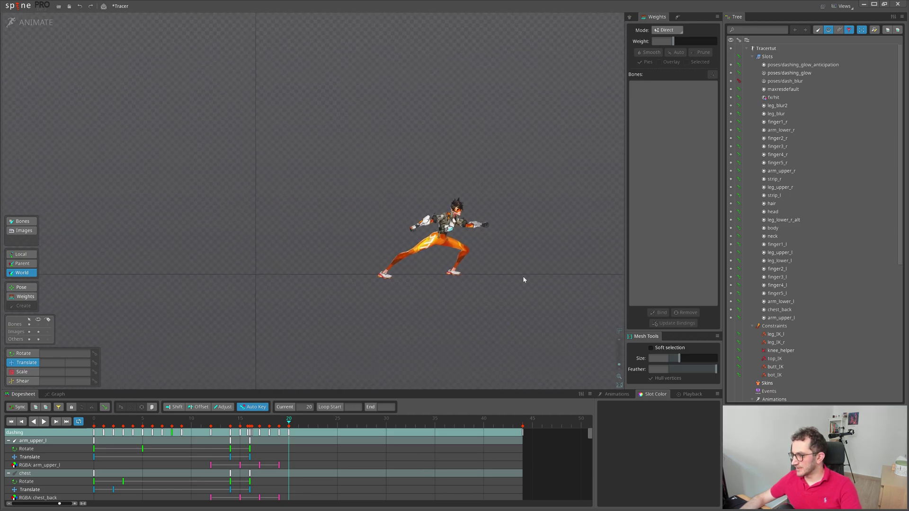
Step: Stop the playback and examine the character's standing pose at frame 0
left_click_drag(346, 314, 308, 316)
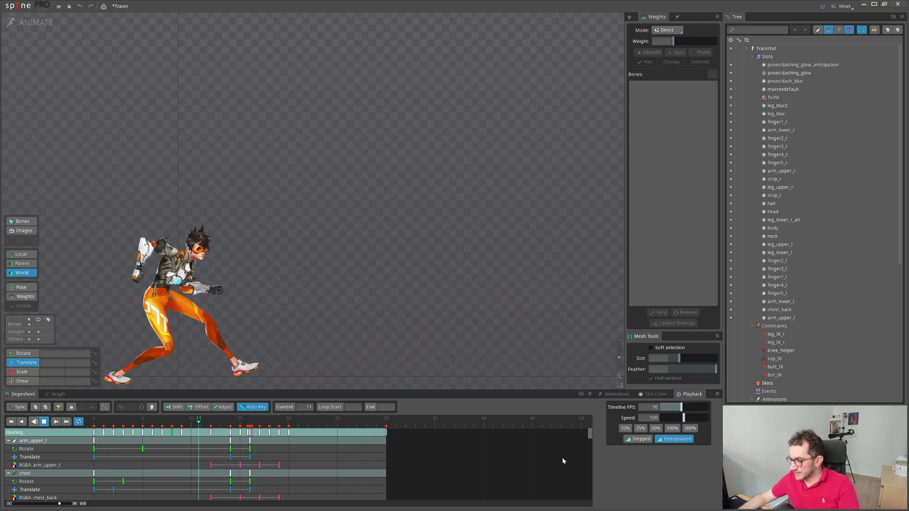
key("d")
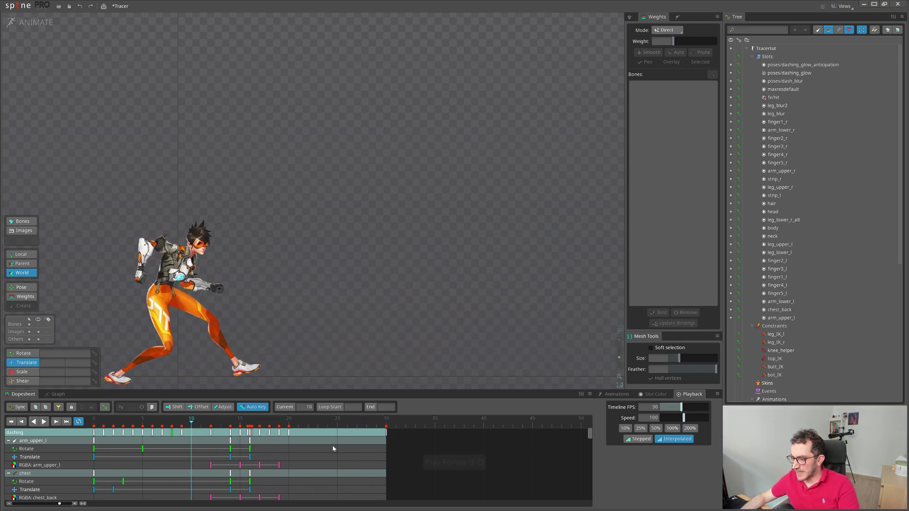
scroll(180, 251, "up", 5)
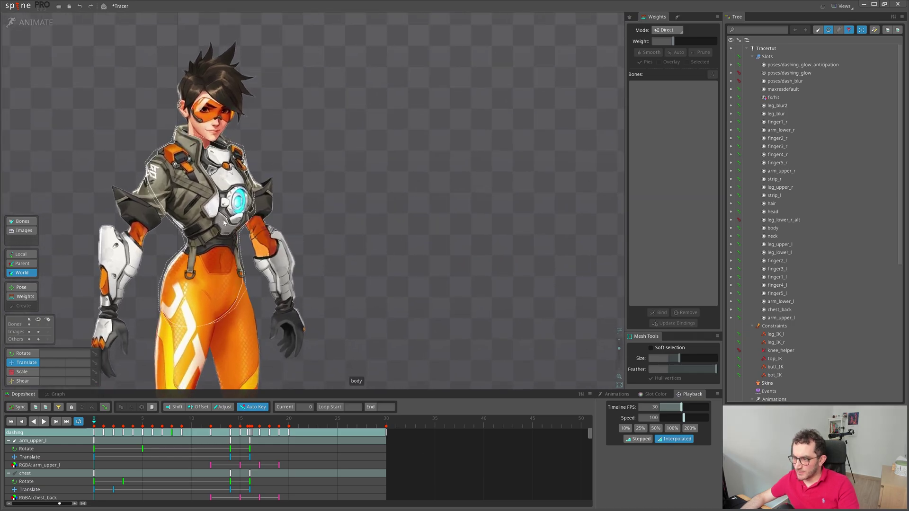
scroll(251, 216, "down", 5)
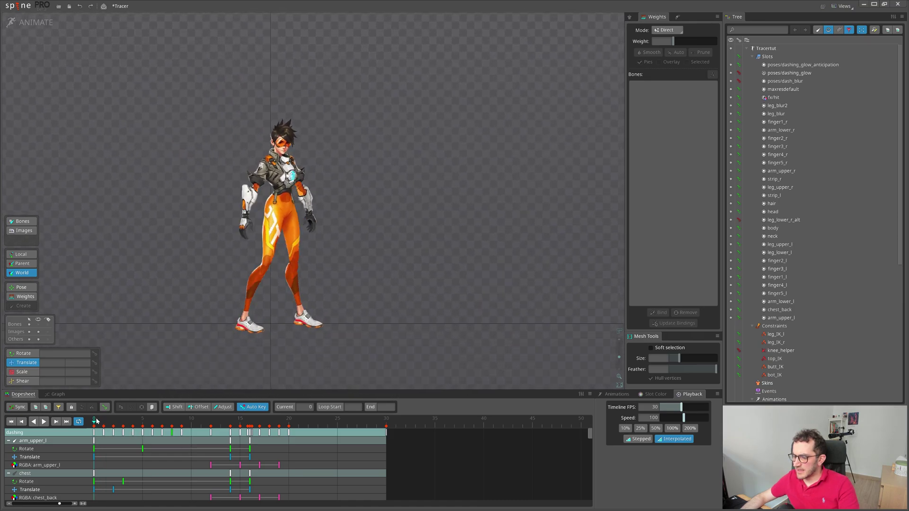
Step: Scrub to frame 17 and examine how poses/dashing_glow and poses/dash_blur overlay the faded character
left_click_drag(96, 422, 260, 458)
left_click_drag(525, 174, 378, 232)
scroll(378, 233, "down", 1)
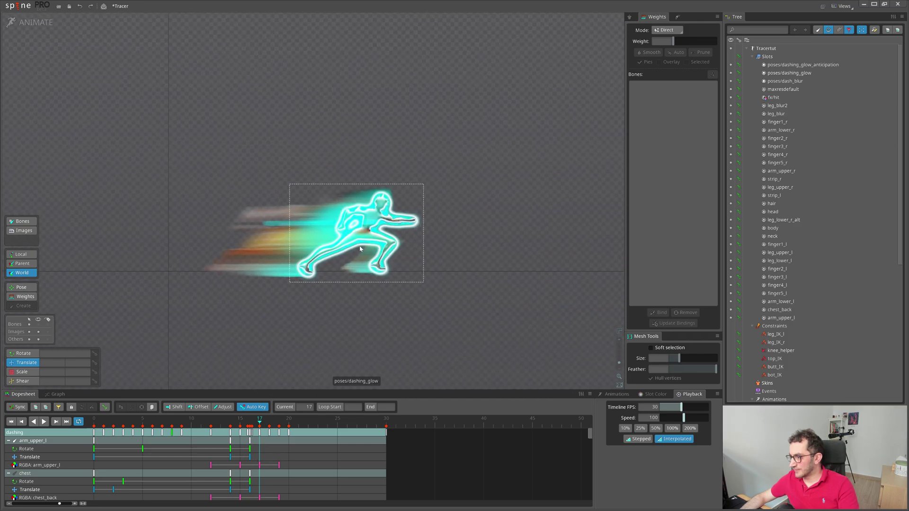
scroll(378, 233, "up", 3)
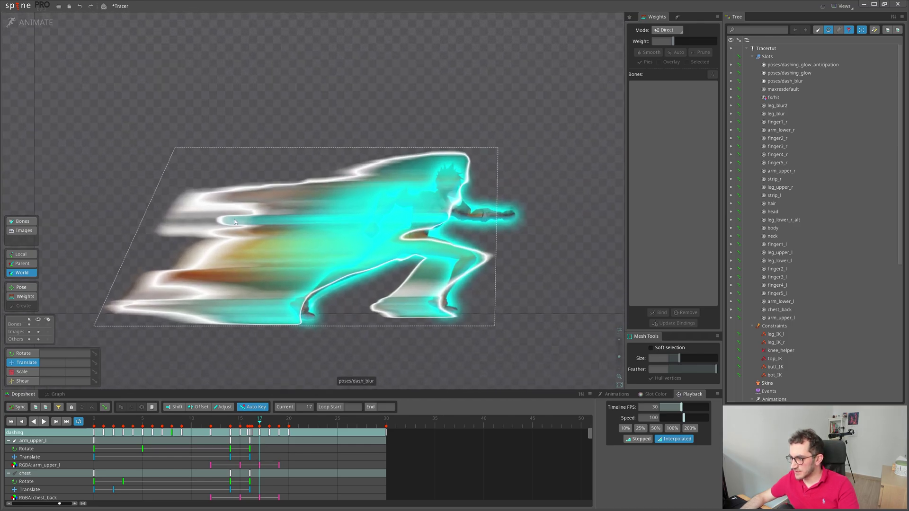
scroll(426, 213, "down", 1)
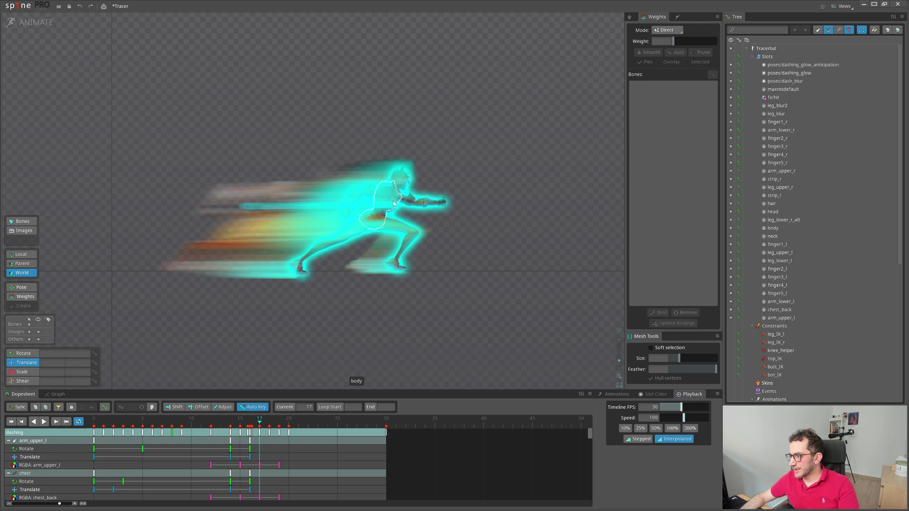
scroll(383, 206, "up", 2)
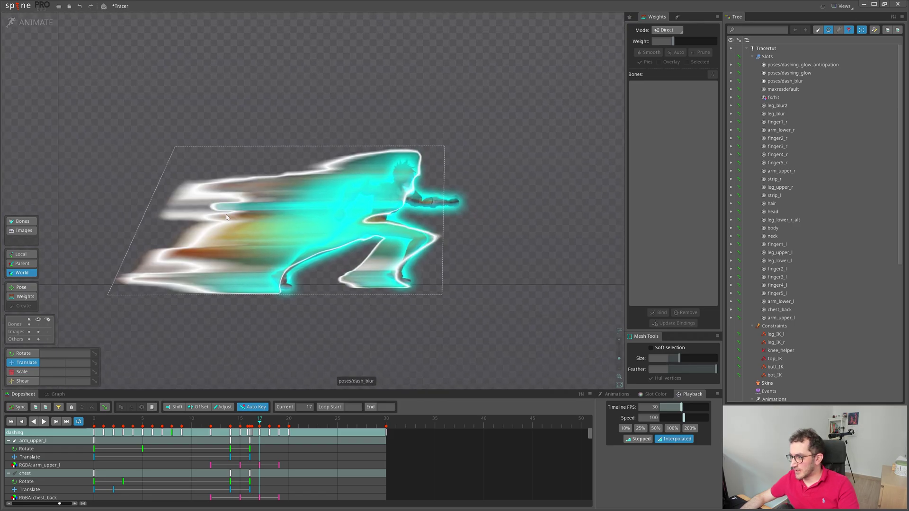
scroll(294, 341, "down", 2)
scroll(345, 173, "up", 1)
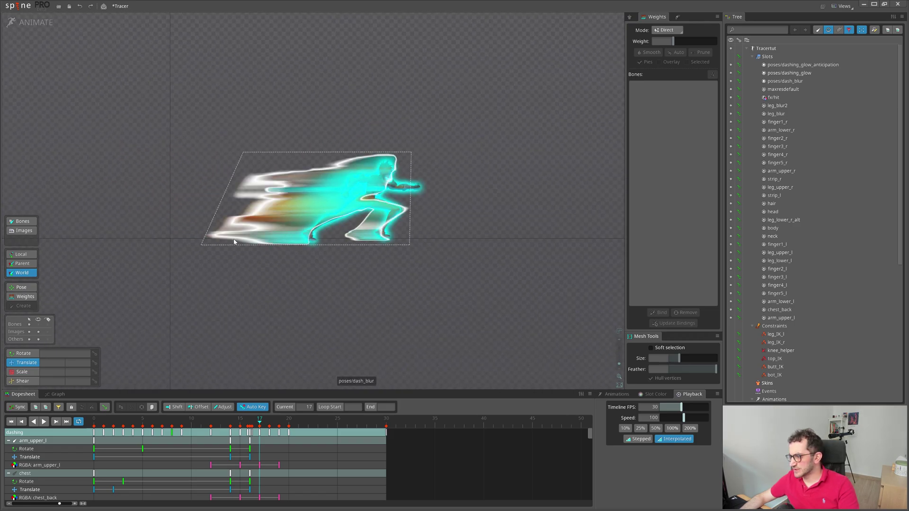
left_click_drag(234, 242, 147, 292)
Step: Rewind the dashing animation to its start and play it through to review the finished dash
left_click_drag(142, 419, 80, 423)
key("d")
left_click_drag(278, 313, 322, 328)
key("d")
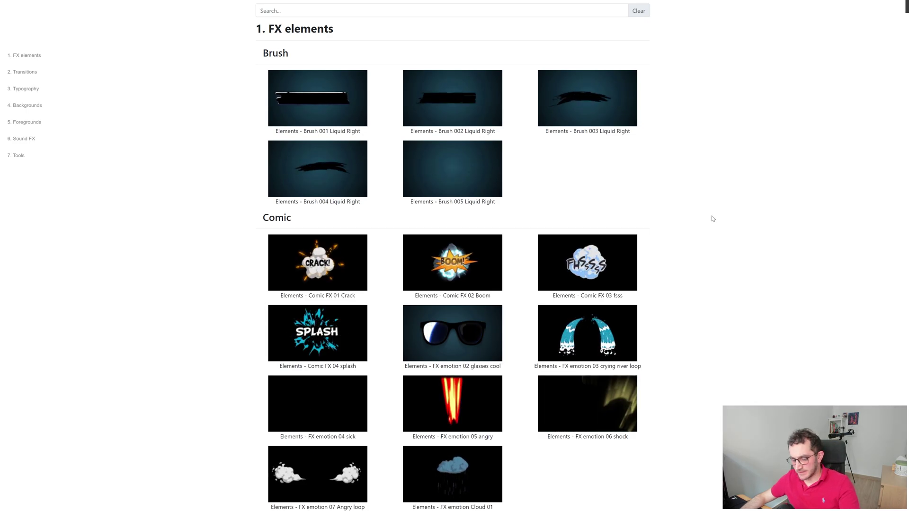
Step: Browse the FX elements library for a suitable effect, covering the Comic, Debris, Electricity and Energy categories
scroll(711, 223, "down", 7)
scroll(711, 226, "down", 9)
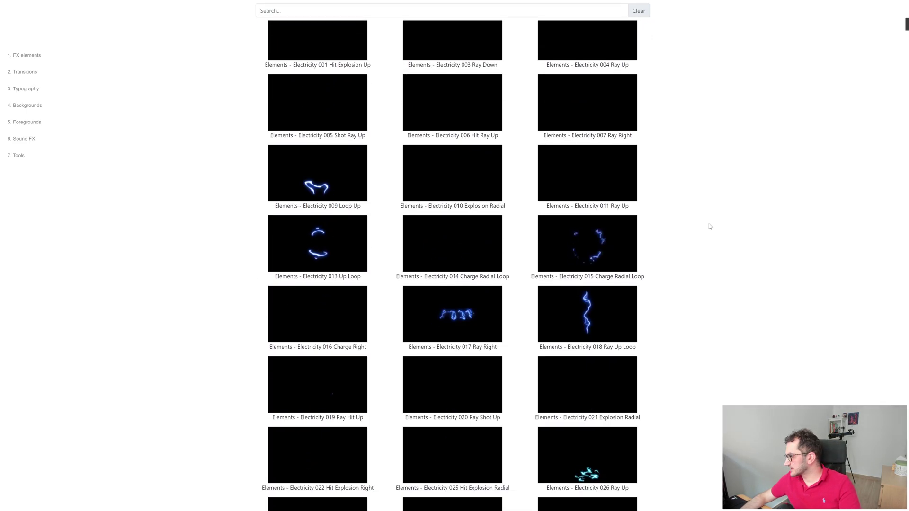
scroll(710, 227, "up", 18)
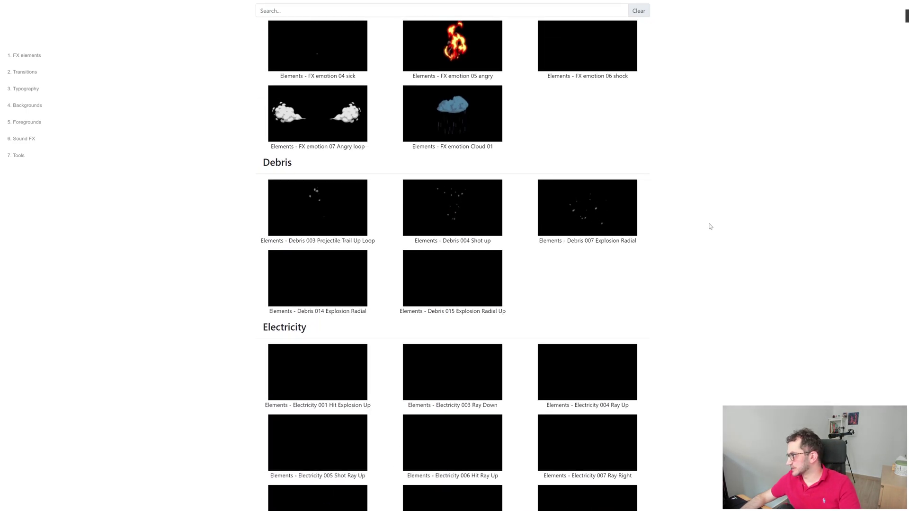
scroll(722, 252, "down", 20)
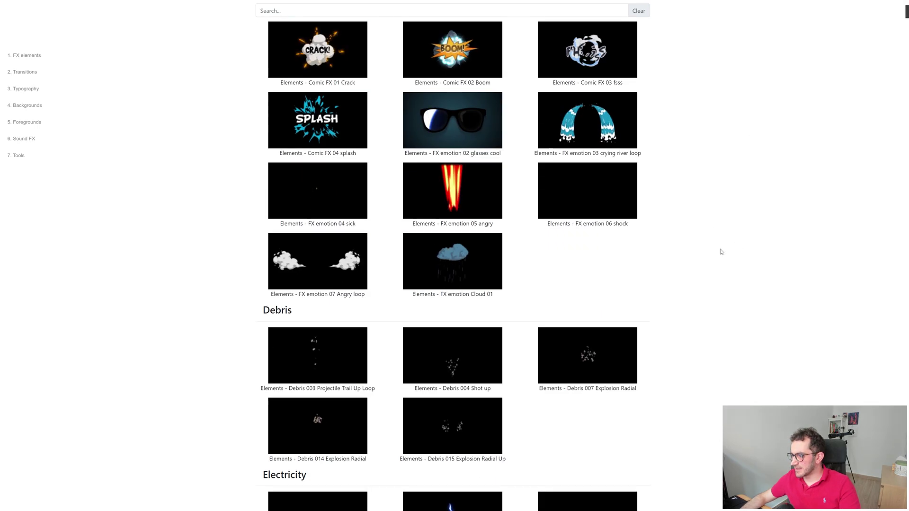
scroll(274, 342, "down", 12)
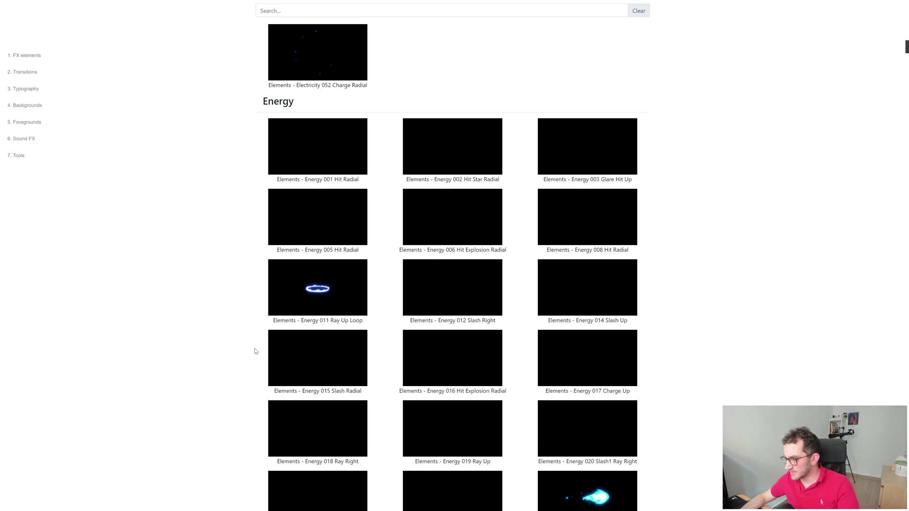
scroll(246, 355, "down", 6)
scroll(239, 362, "down", 3)
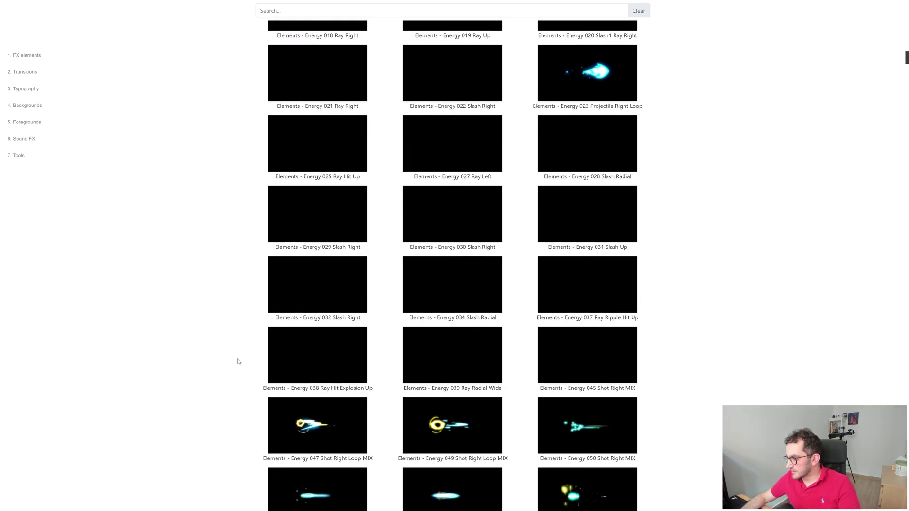
scroll(240, 362, "down", 10)
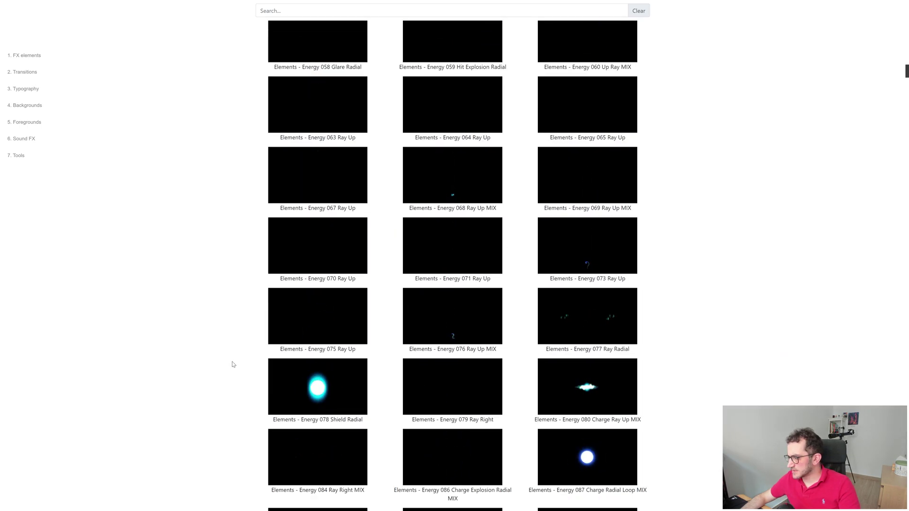
scroll(223, 355, "down", 7)
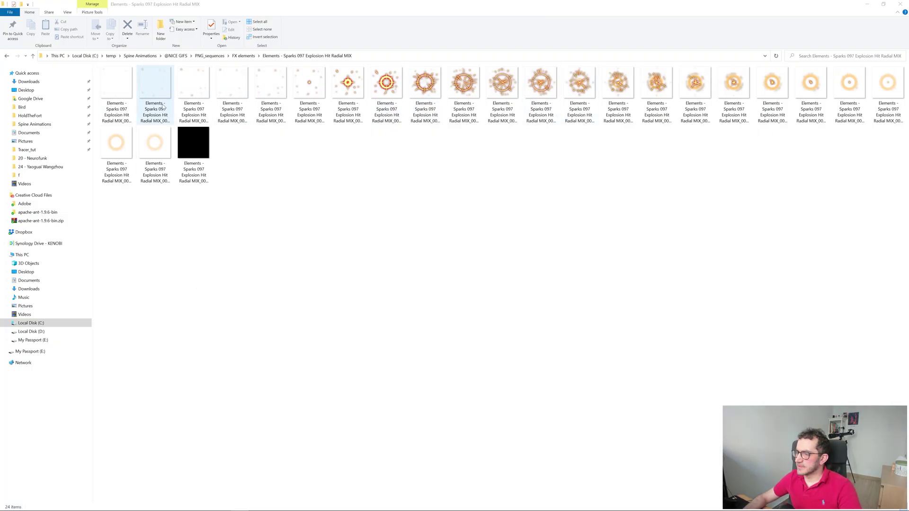
Step: Select and copy frames 1, 4, 7, 8, 9, 11, 12, 14, 16, 18 and 21 of the Sparks 097 Explosion Hit Radial sequence
left_click(118, 93)
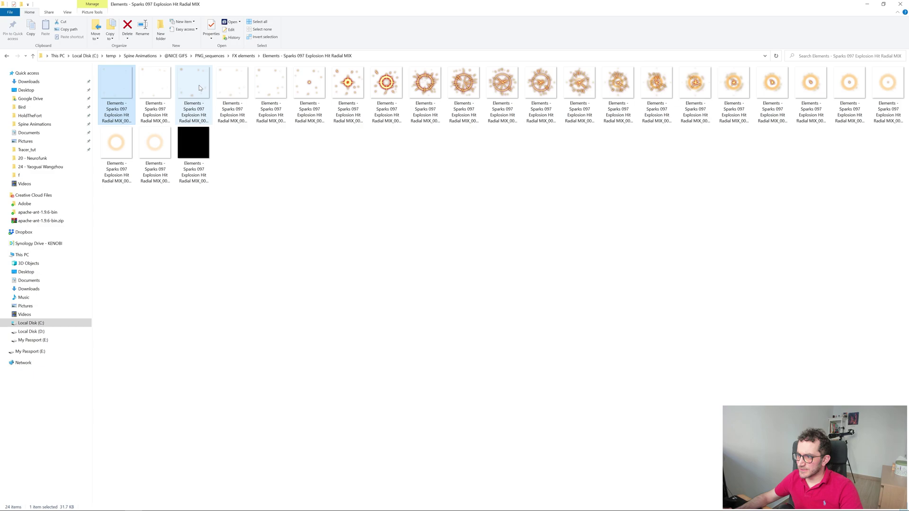
left_click(227, 95, "ctrl")
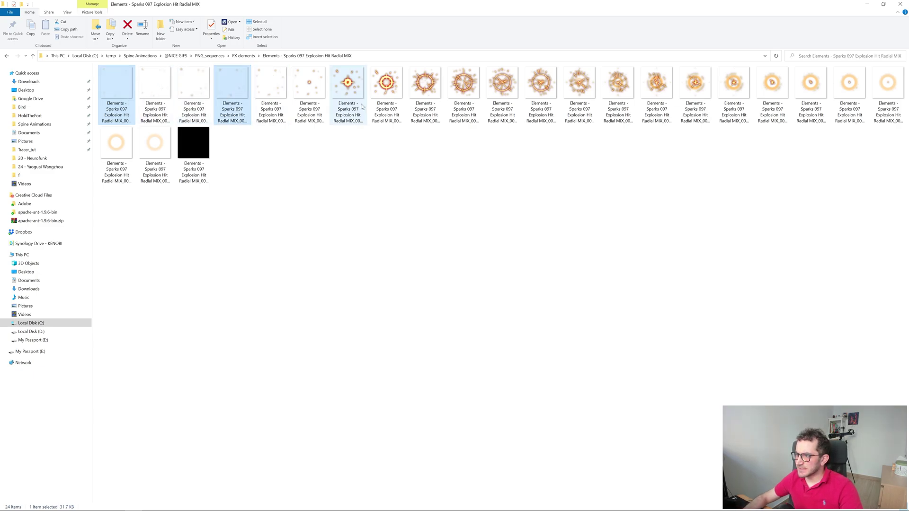
left_click(340, 84, "ctrl")
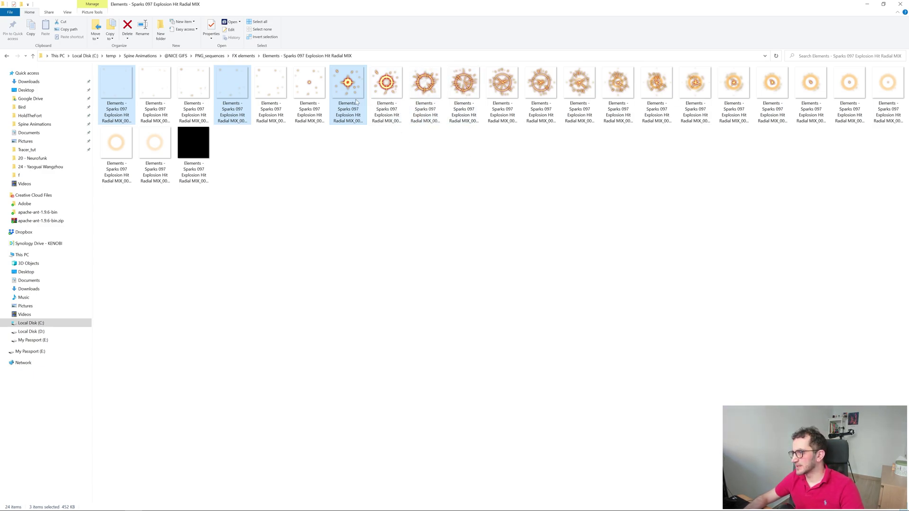
left_click(387, 92, "ctrl")
left_click(425, 88, "ctrl")
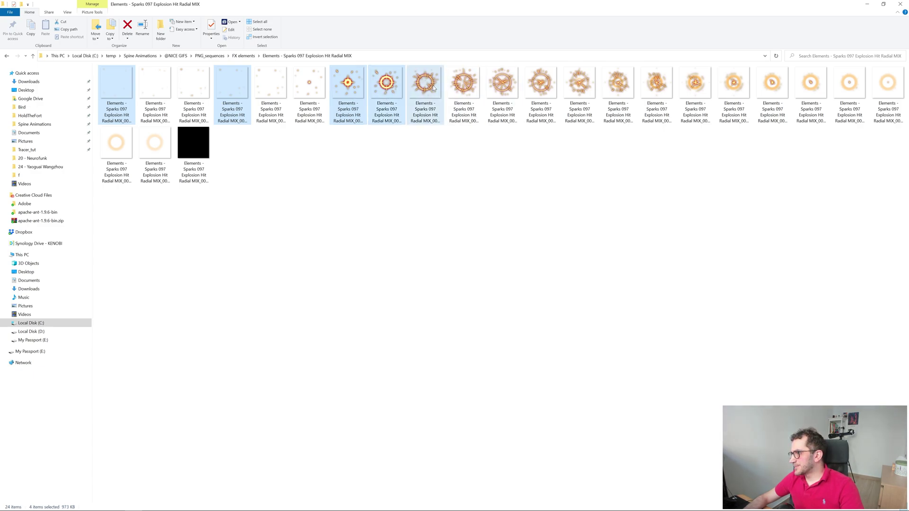
left_click(502, 93, "ctrl")
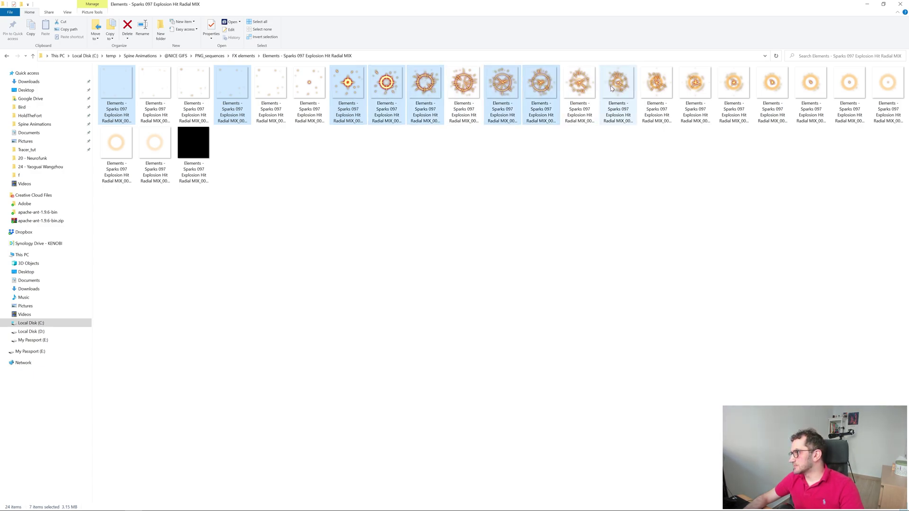
left_click(618, 88, "ctrl")
left_click(695, 88, "ctrl")
left_click(784, 88, "ctrl")
left_click(784, 87, "ctrl")
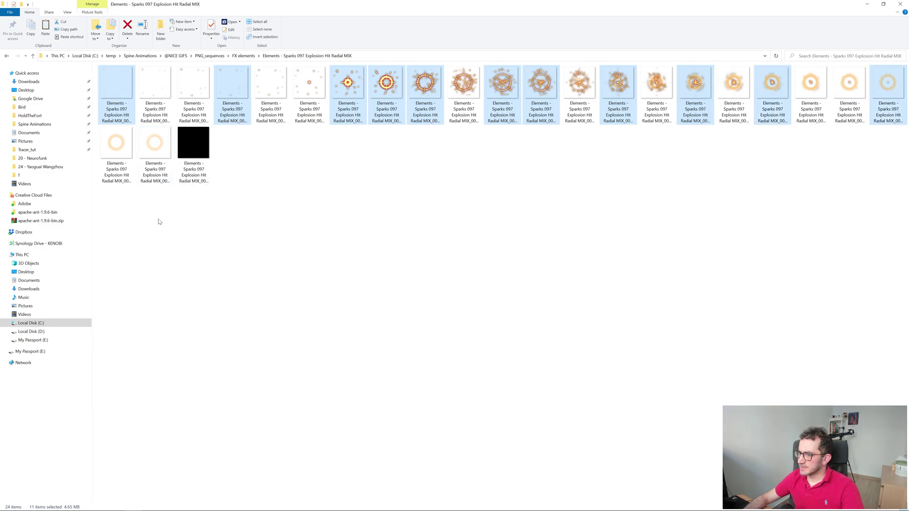
Step: Create a folder named anticipation in Tracer_tut/images/fx and paste the copied explosion frames into it
left_click(39, 125)
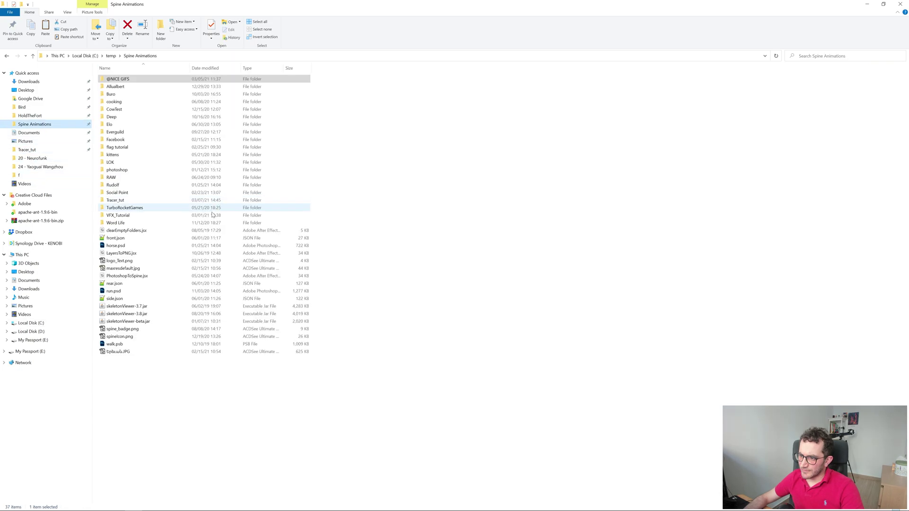
left_click(129, 201)
double_click(129, 200)
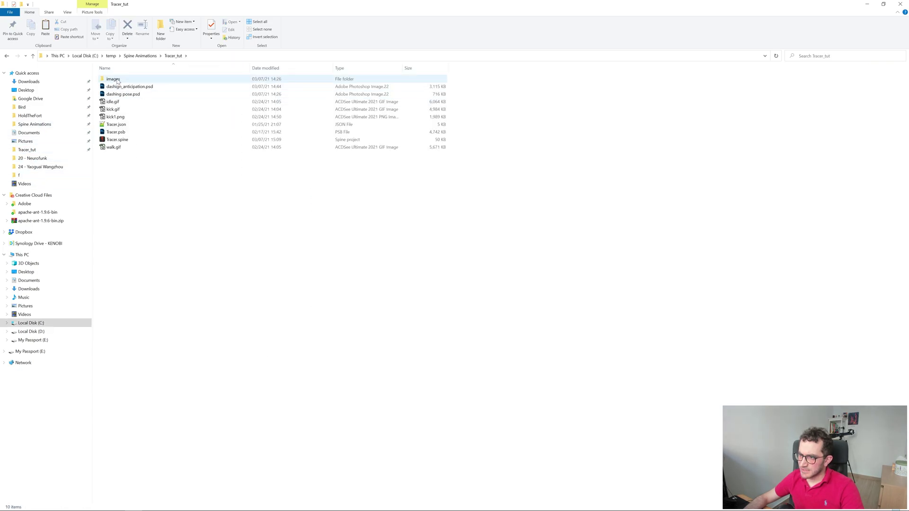
double_click(117, 79)
double_click(123, 90)
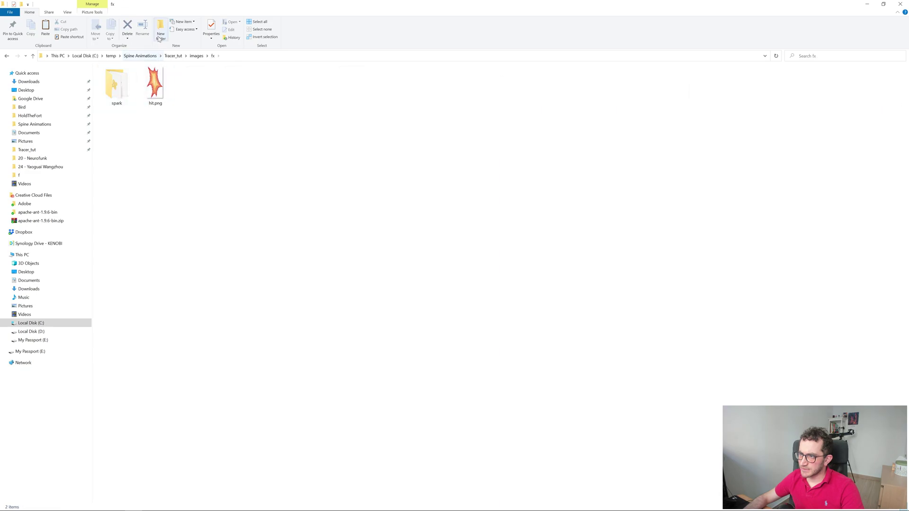
left_click(161, 33)
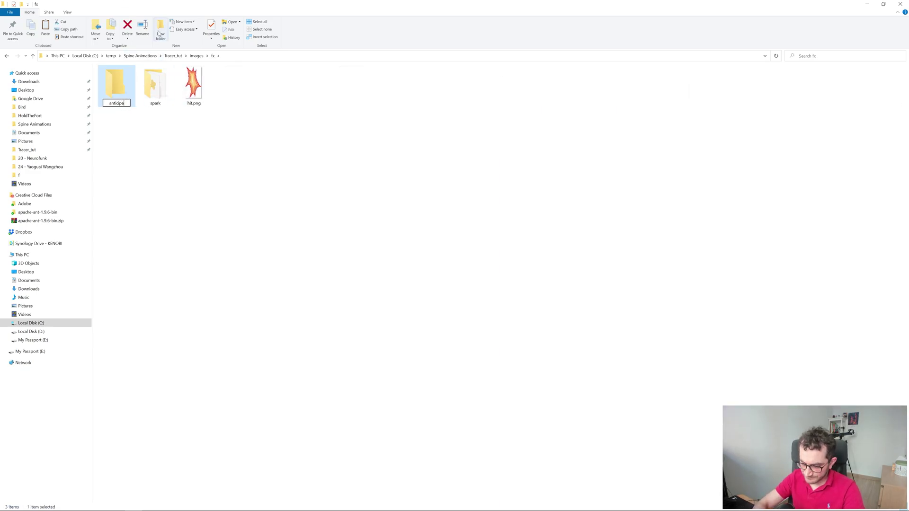
key("Return")
key("Return")
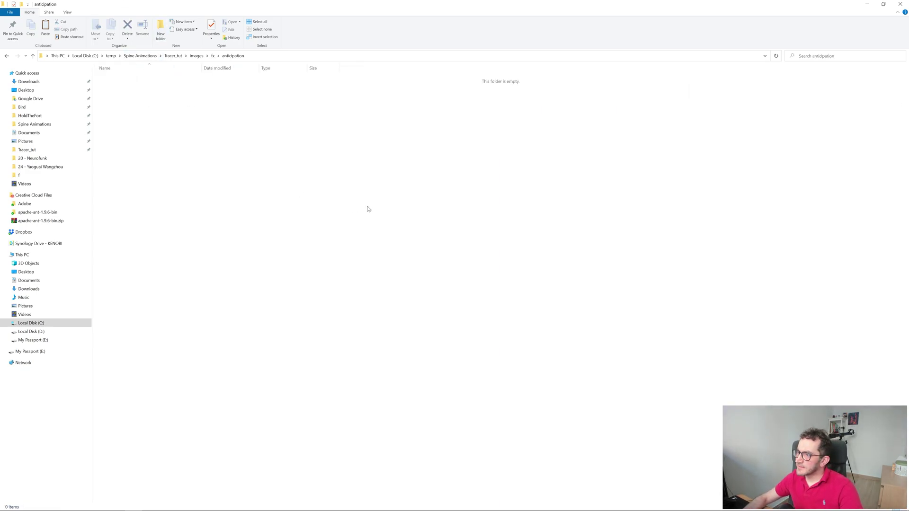
key("ctrl+v")
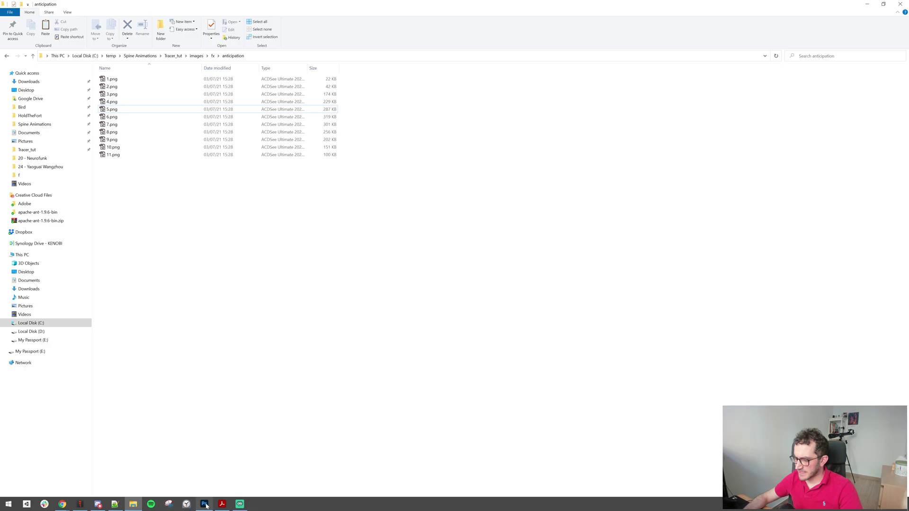
Step: Switch to Photoshop, rasterize all the frame layers in 1.png and select layer 4
left_click(205, 504)
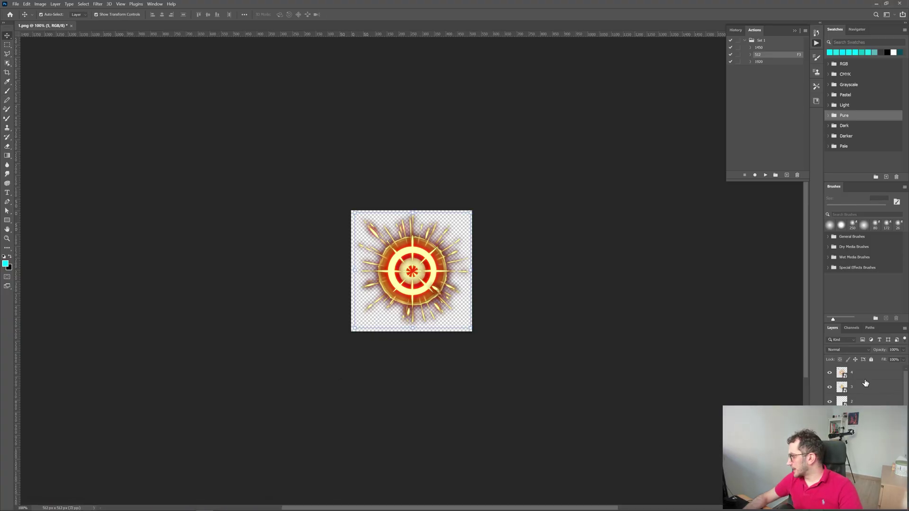
key("ctrl+alt+a")
right_click(858, 382)
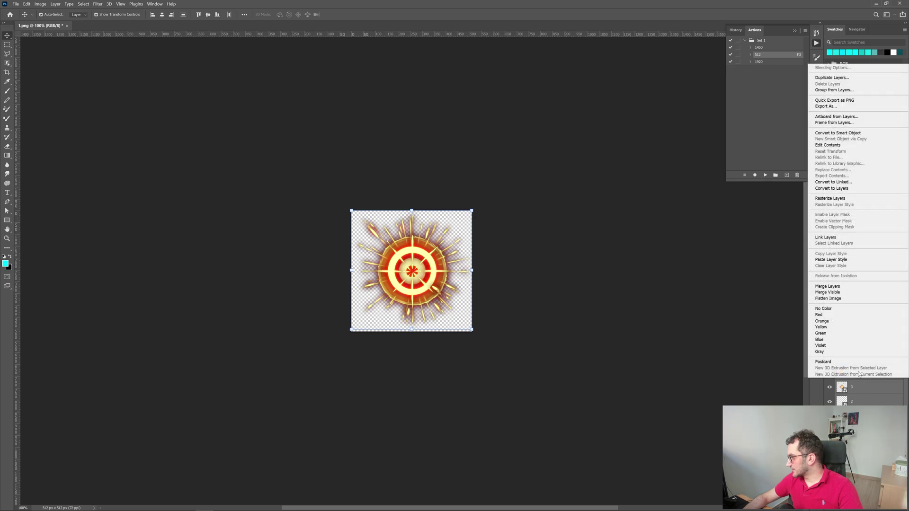
left_click(831, 199)
left_click(880, 375)
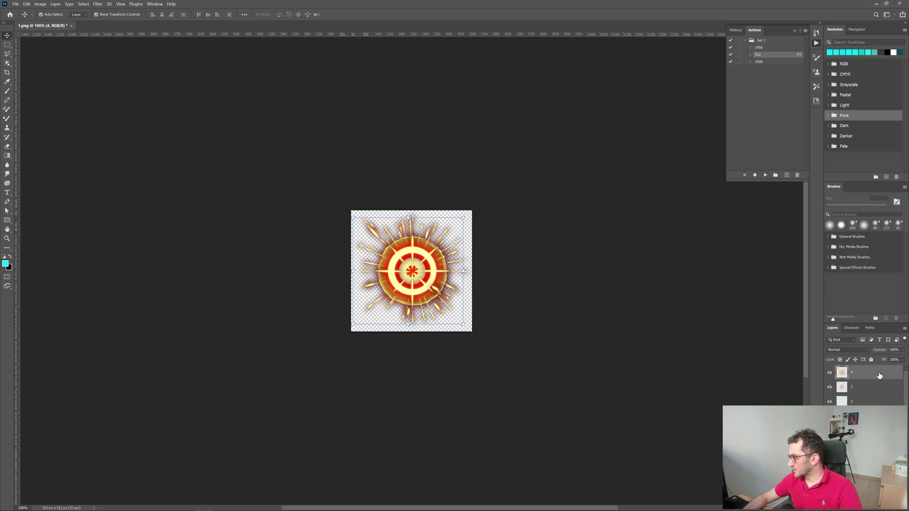
key("ctrl+u")
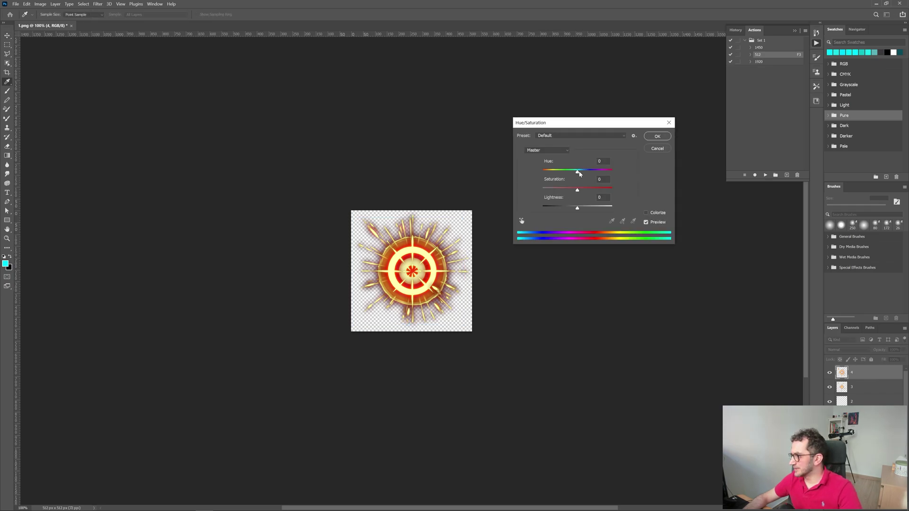
left_click_drag(577, 170, 543, 166)
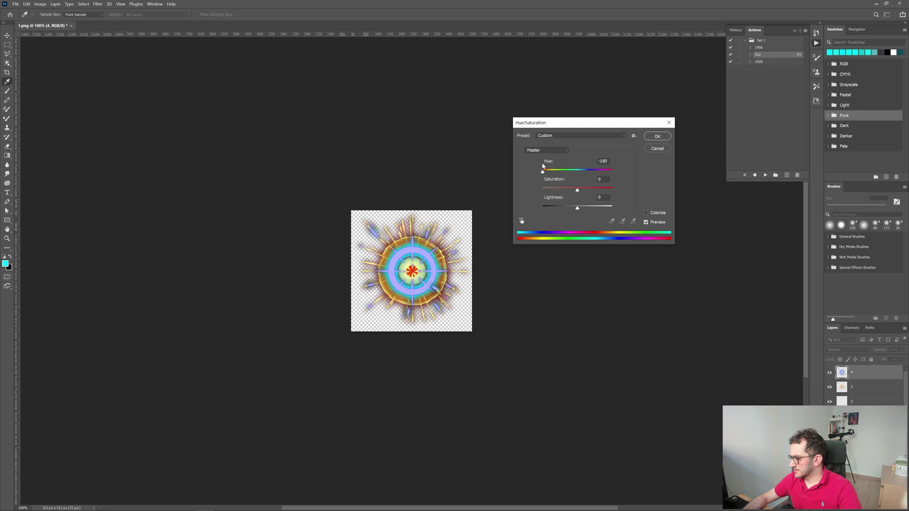
left_click(658, 149)
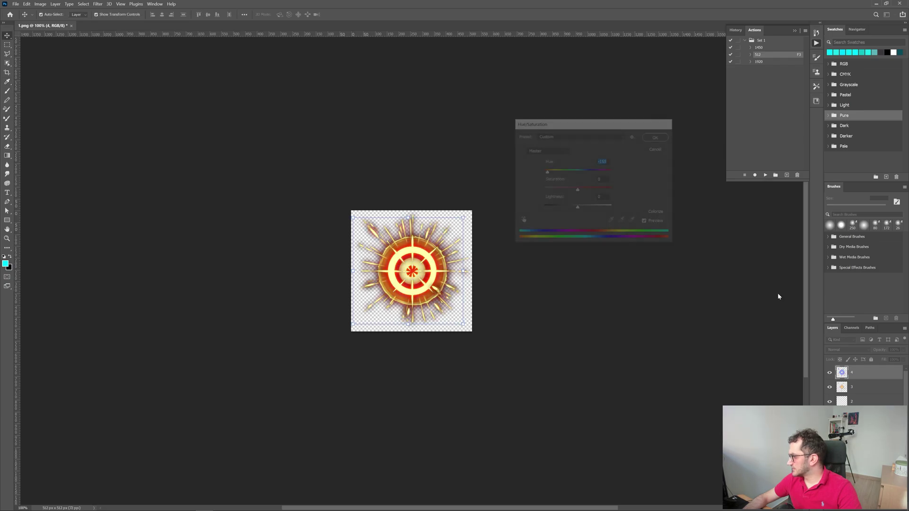
Step: Show only layer 4 and colorize it with Hue/Saturation at hue 209 and saturation 82
left_click(829, 373, "alt")
key("z")
key("ctrl+plus")
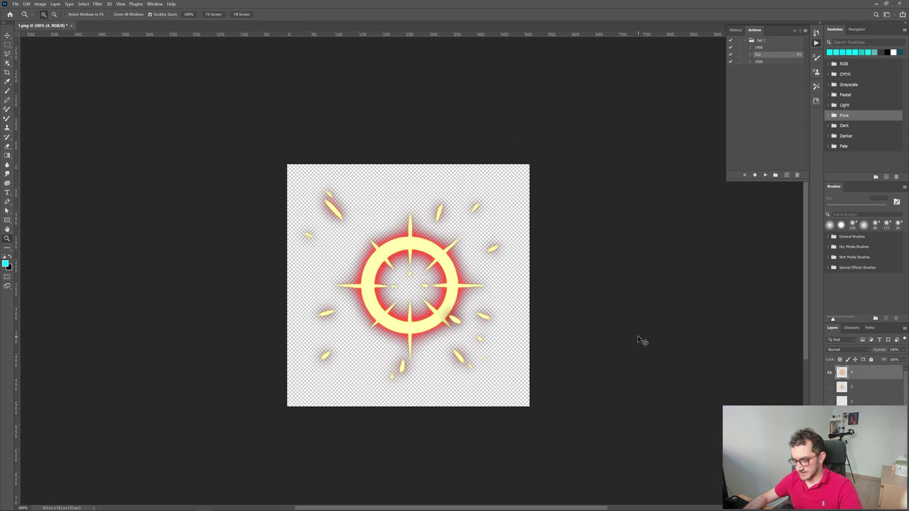
key("ctrl+u")
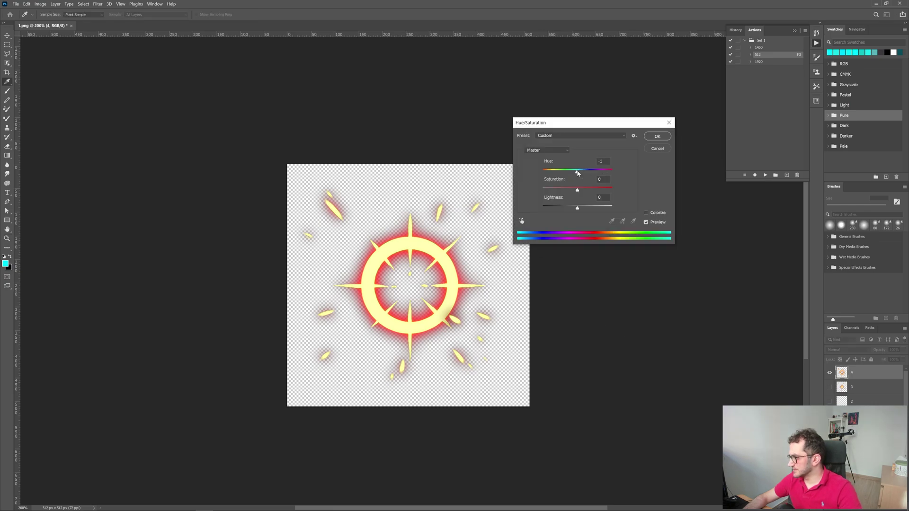
left_click_drag(577, 173, 543, 167)
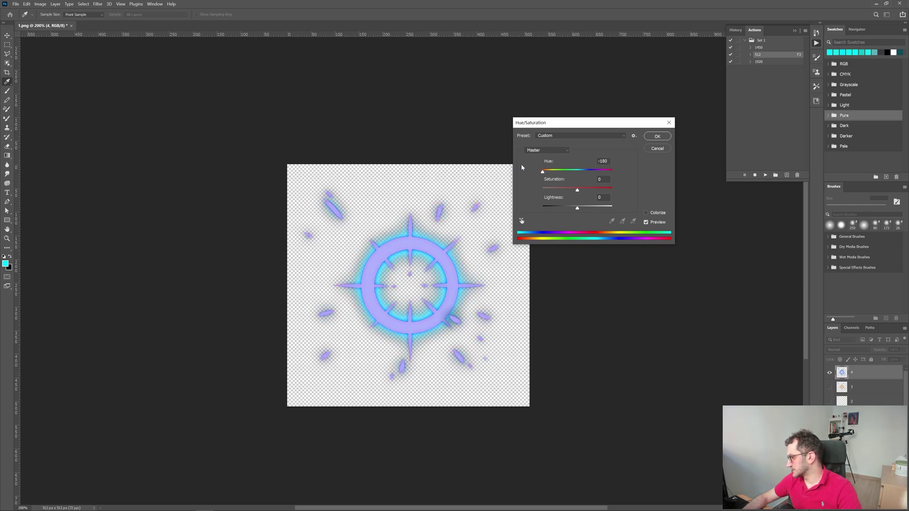
left_click(646, 213)
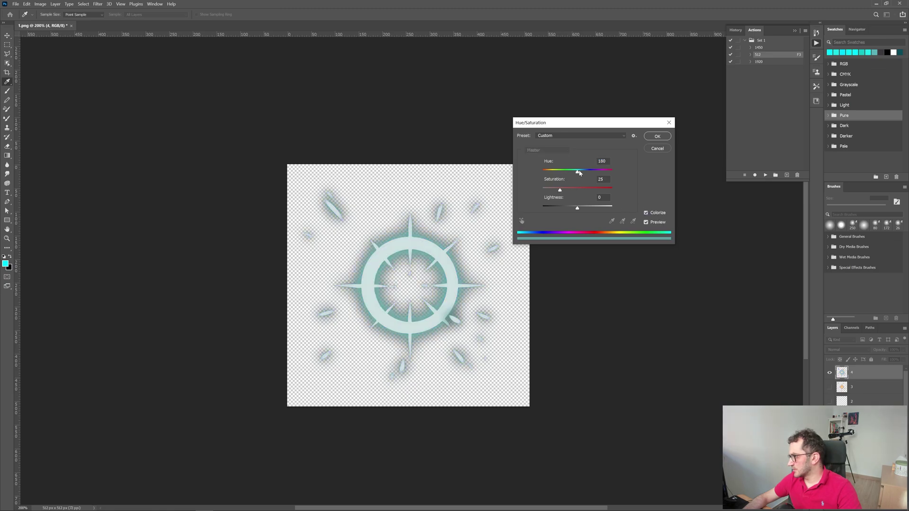
left_click_drag(560, 191, 584, 177)
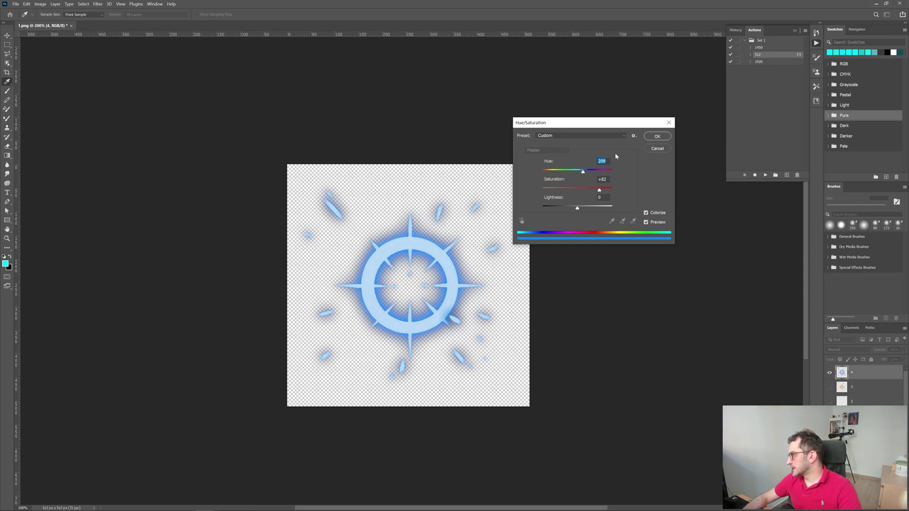
left_click(657, 137)
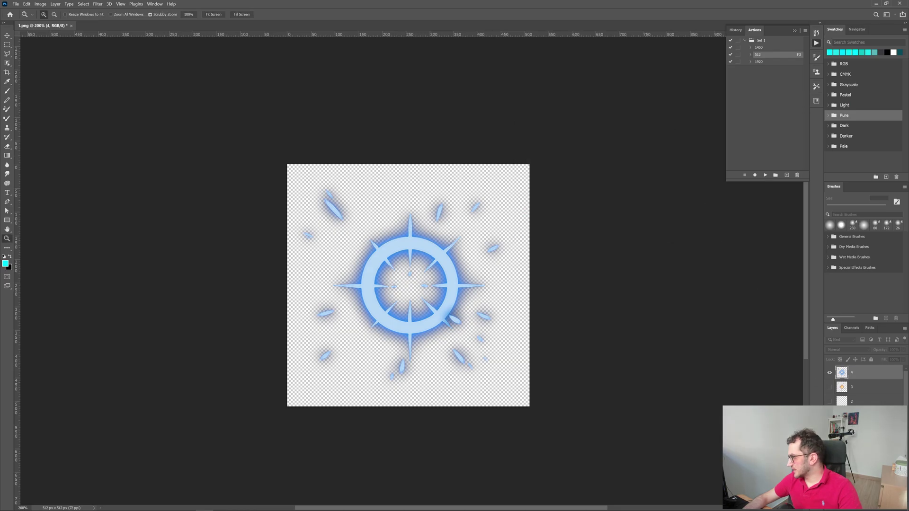
Step: Show all layers again, colorize layer 3 with the same hue 209 and saturation 82, and check it in isolation
right_click(829, 374)
left_click(841, 384)
left_click(863, 388)
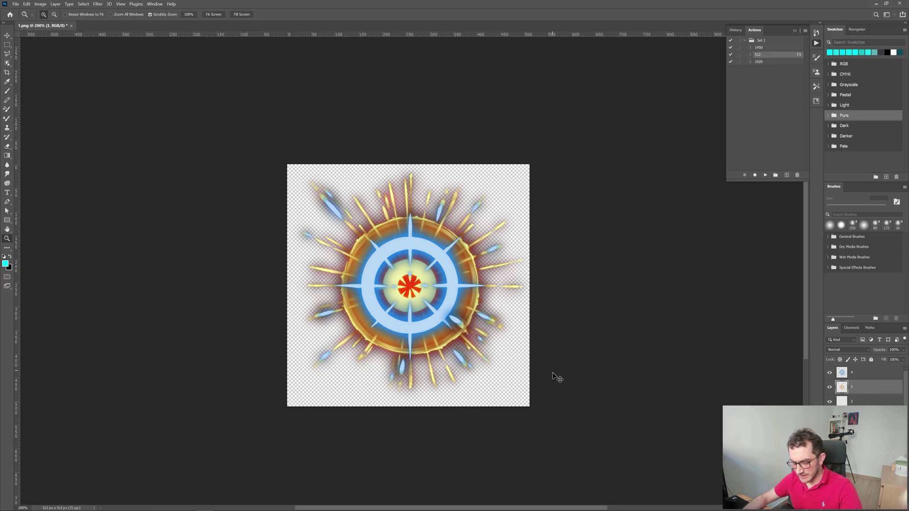
key("ctrl+alt+u")
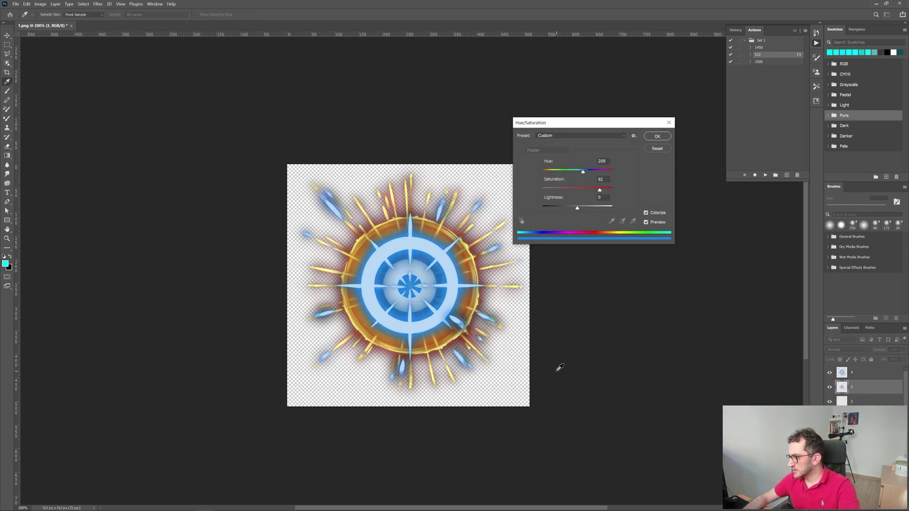
left_click(661, 138)
key("z")
left_click(830, 374, "alt")
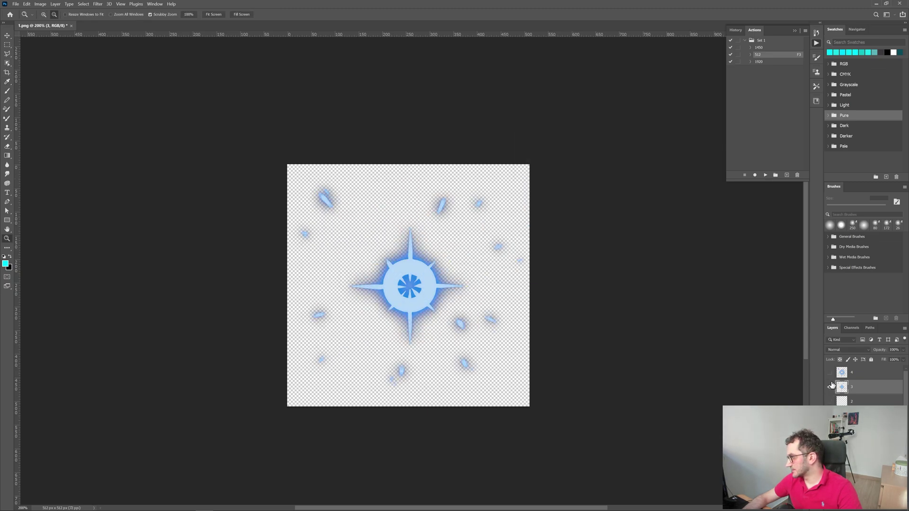
left_click(831, 387, "alt")
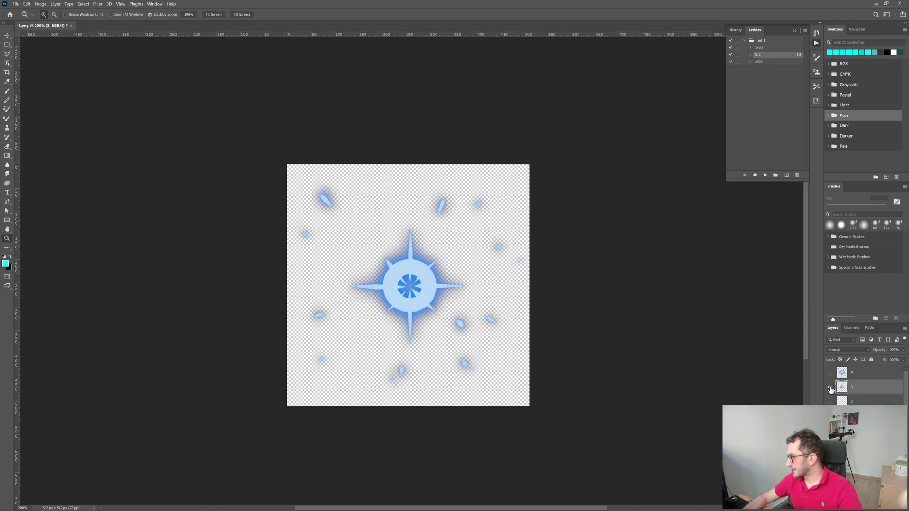
left_click(831, 387, "alt")
Step: Apply the same hue 209, saturation 82 colorization to each frame layer from layer 2 down through layer 10
left_click(856, 402)
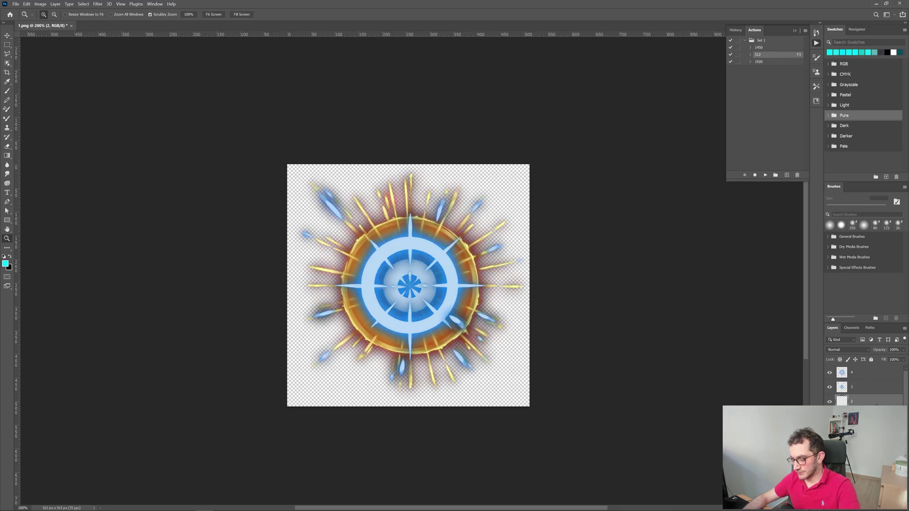
key("ctrl+alt+u")
key("Return")
left_click(877, 416)
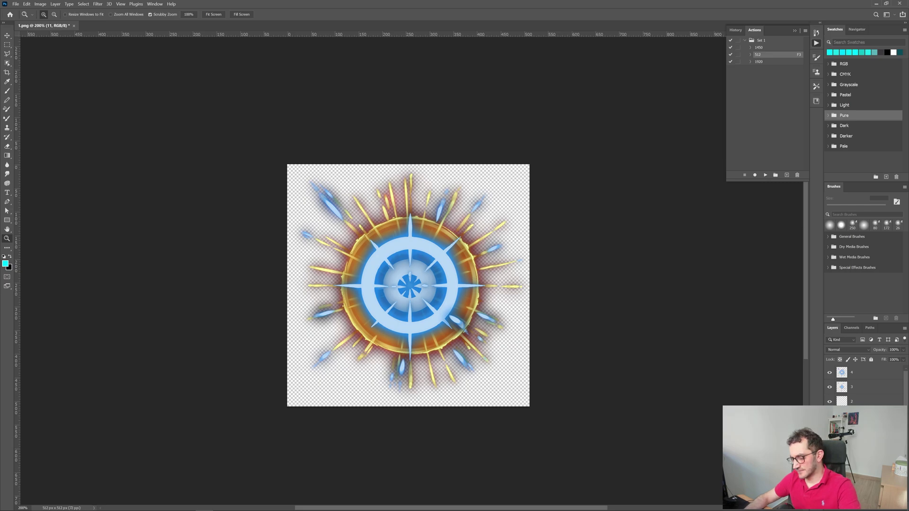
key("ctrl+alt+u")
key("Return")
key("ctrl+u")
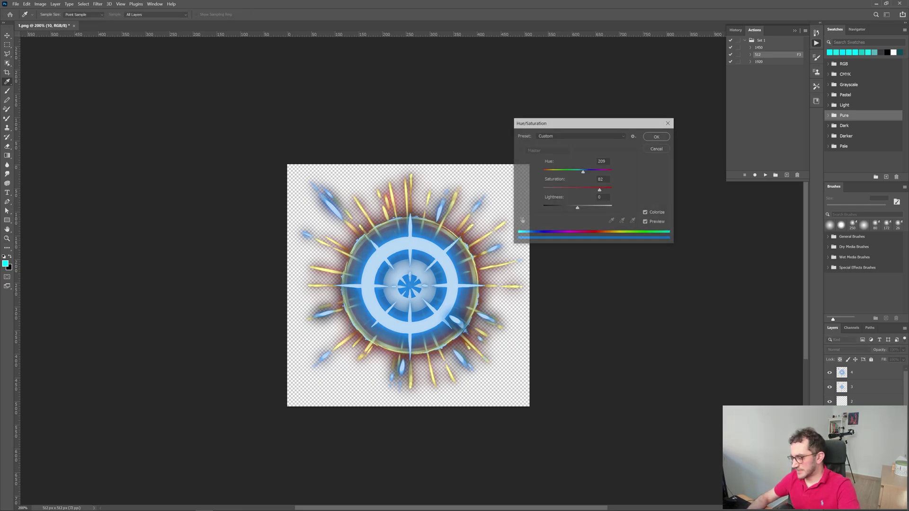
key("Return")
Step: Colorize layers 9, 8, 7 and 6 one by one with the same Hue/Saturation settings
scroll(864, 383, "down", 1)
key("ctrl+u")
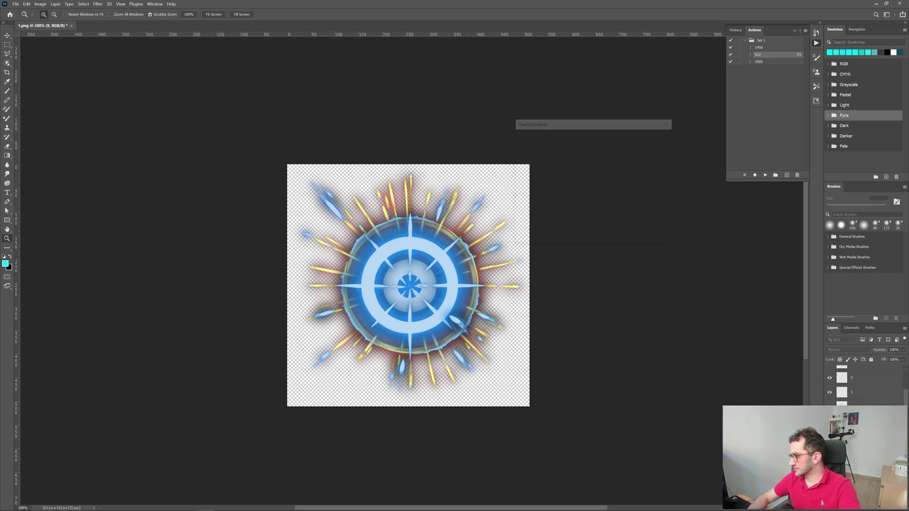
key("Return")
key("ctrl+u")
key("Return")
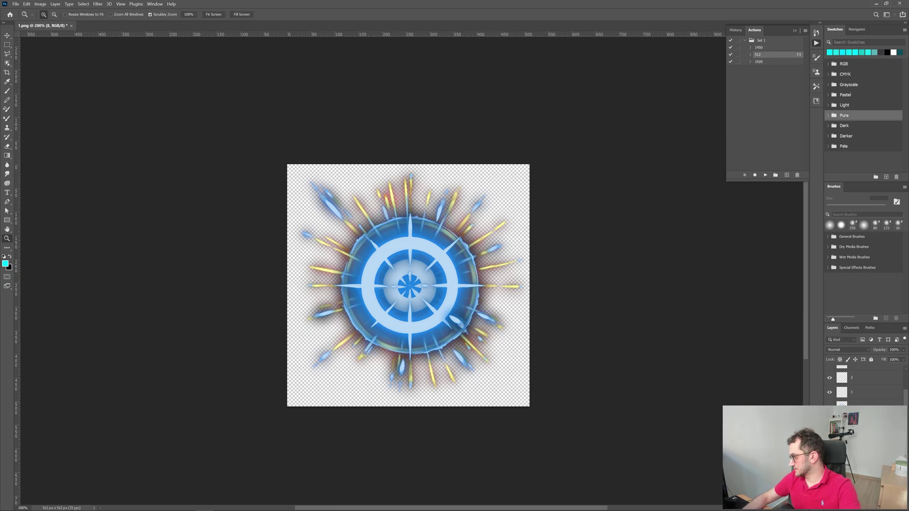
key("ctrl+u")
key("Return")
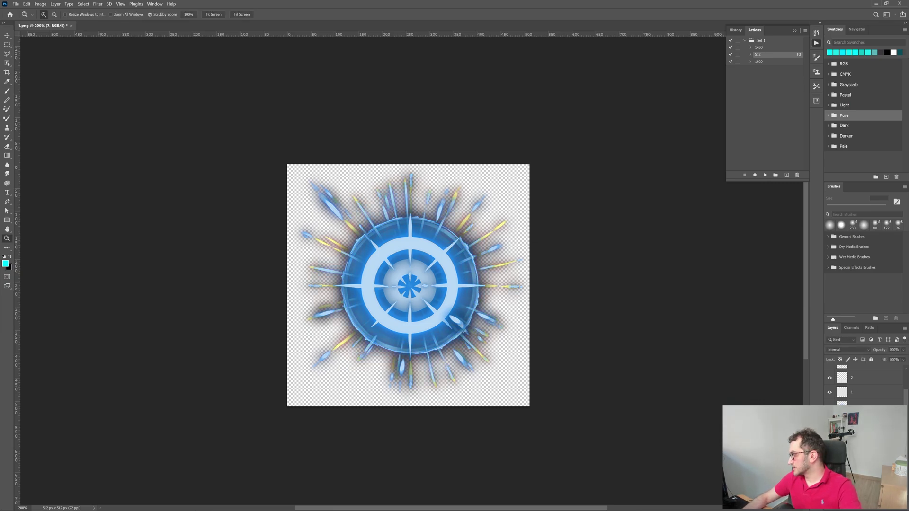
key("ctrl+u")
key("Return")
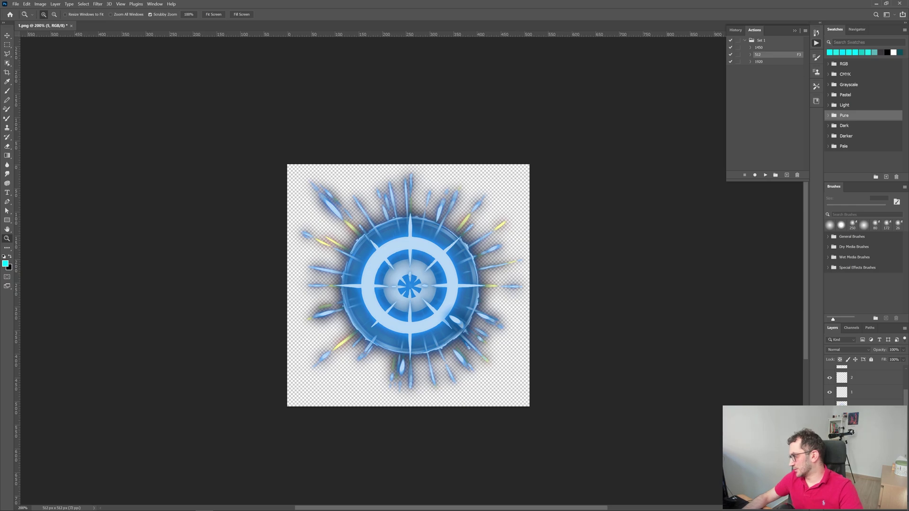
Step: Colorize layer 5 with the same Hue/Saturation settings as the other frames and leave no layer selected
key("ctrl+u")
key("Return")
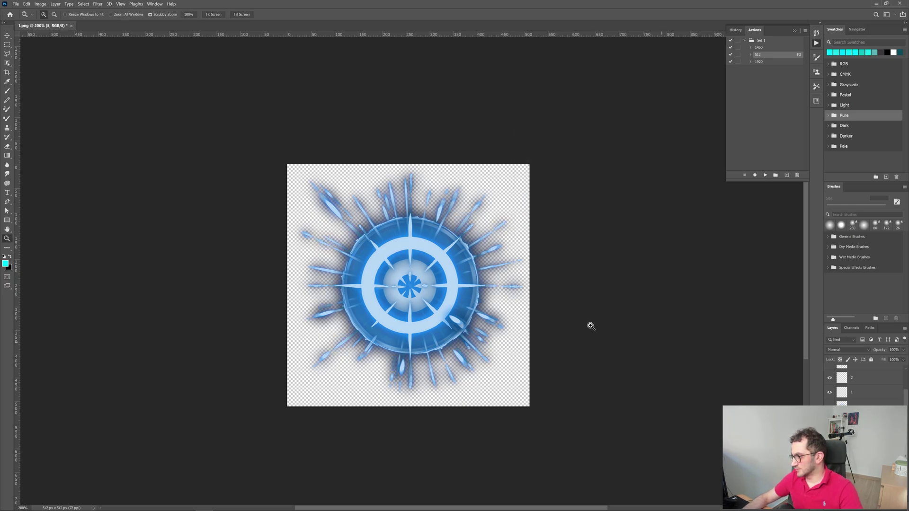
key("v")
left_click(576, 275)
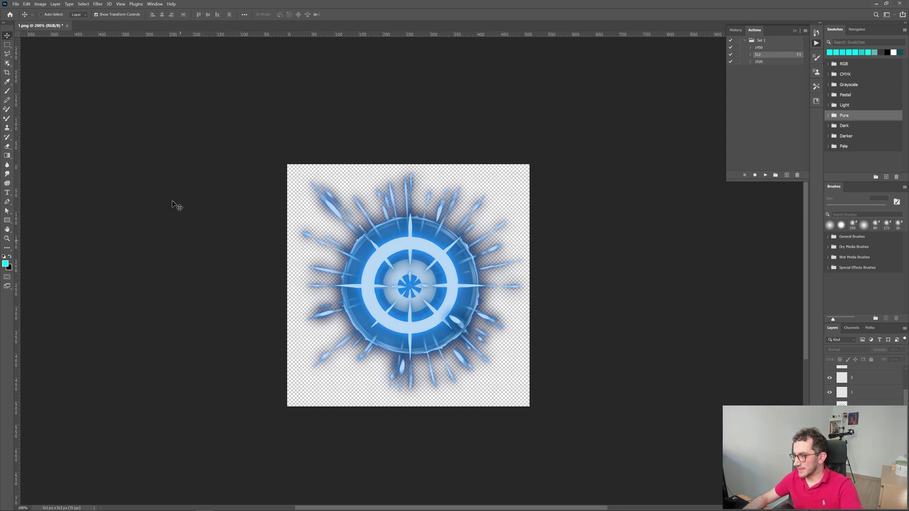
Step: Trim the canvas's empty transparent margins around the recolored frame layers
scroll(864, 384, "up", 2)
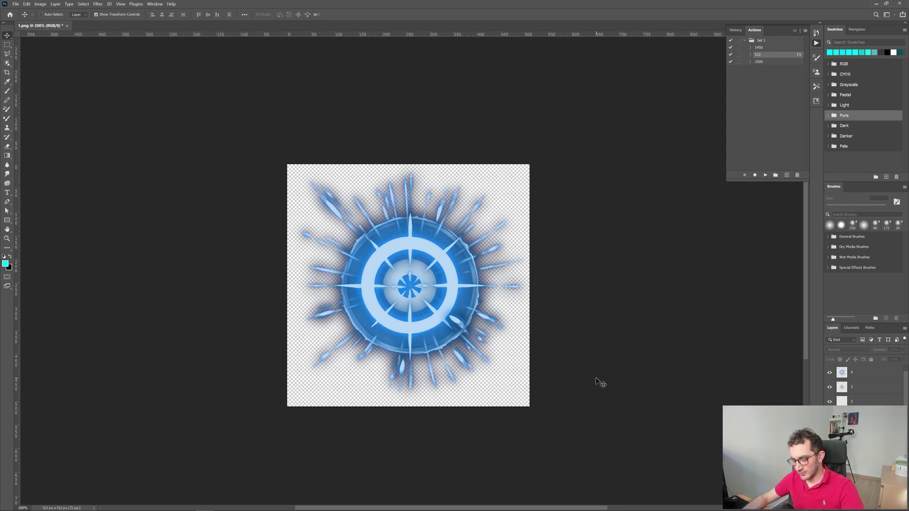
key("F3")
key("Return")
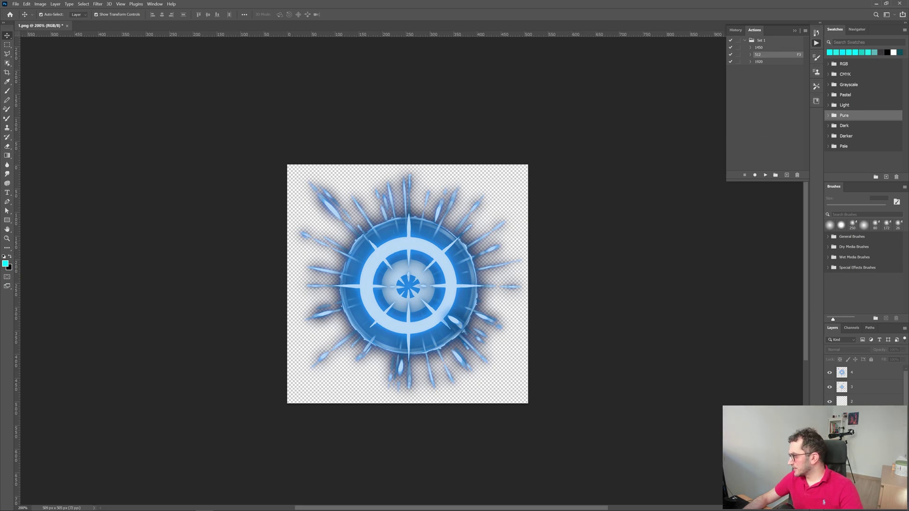
scroll(864, 386, "down", 2)
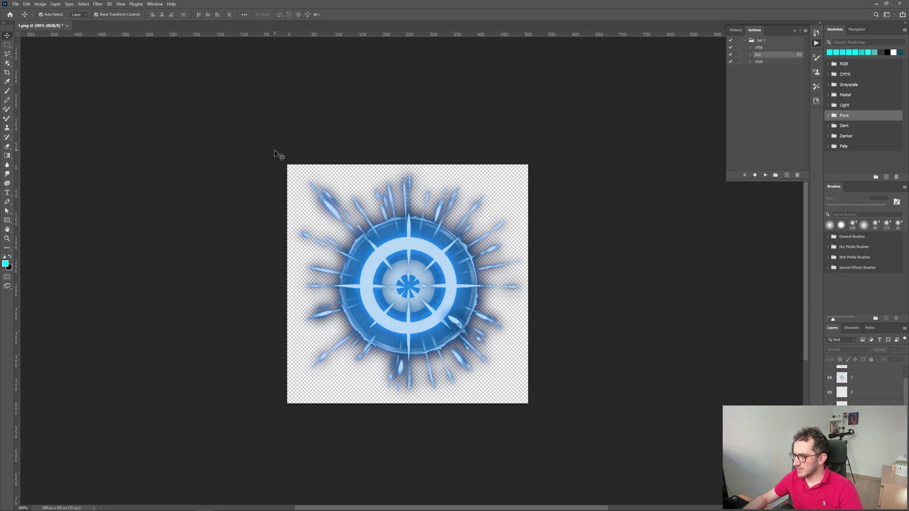
scroll(593, 297, "up", 1)
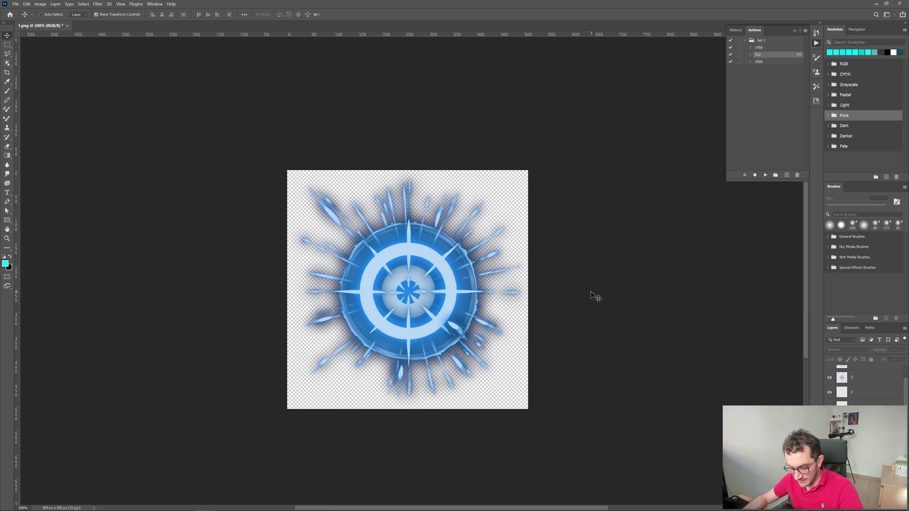
Step: Export the frame layers with the PhotoshopToSpine script at 25% scale and 1 px padding, using ./ as the images path
key("F2")
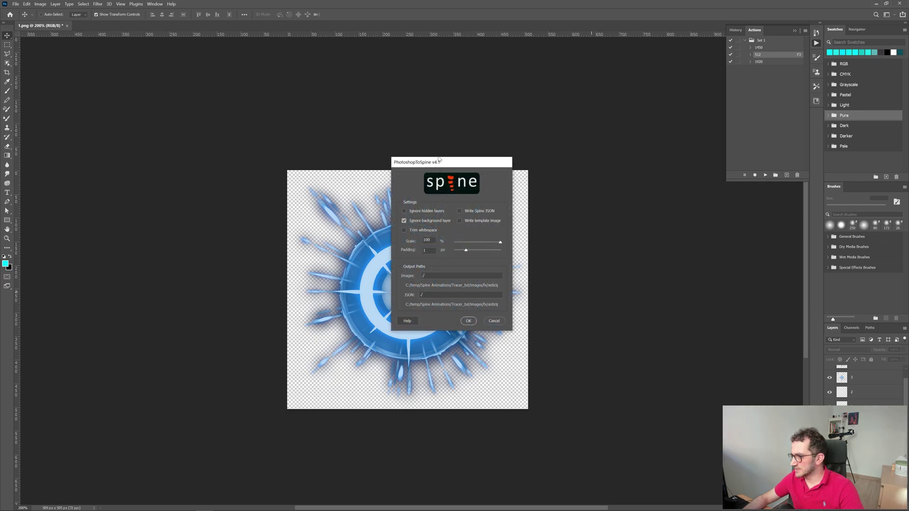
left_click_drag(439, 160, 164, 166)
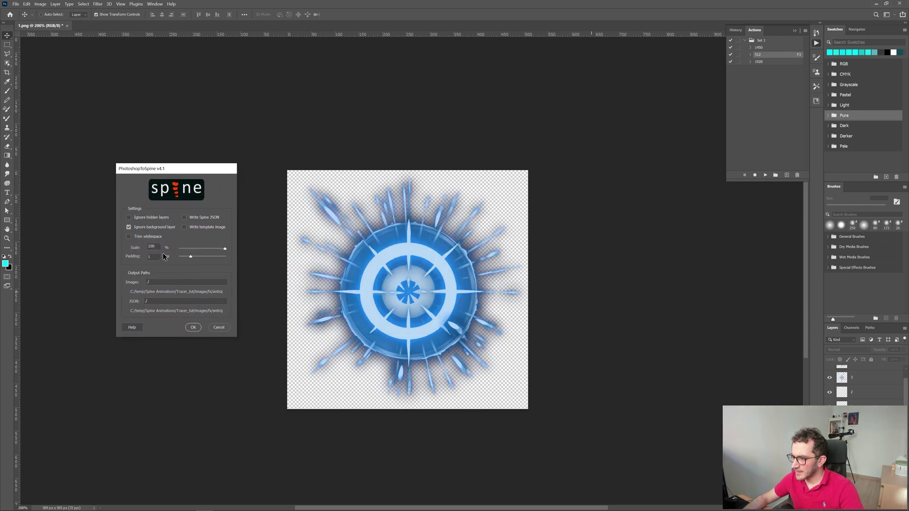
type("30")
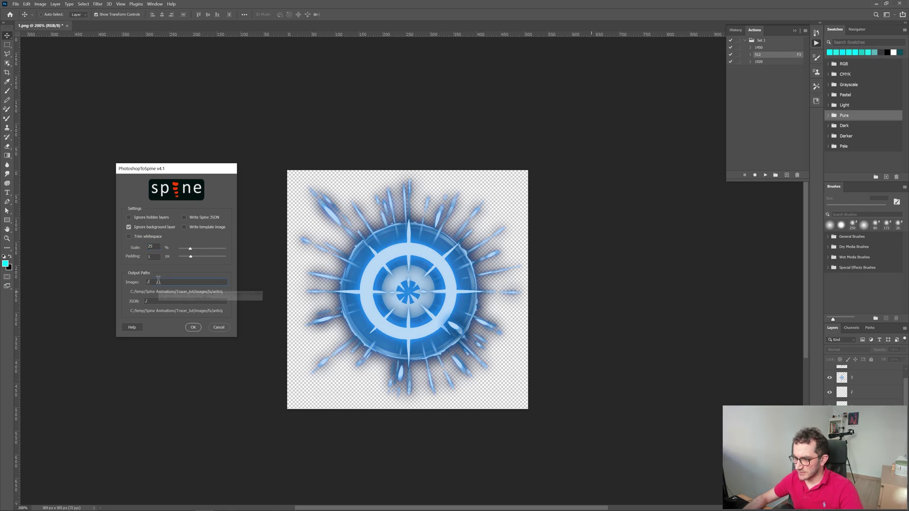
left_click(176, 282)
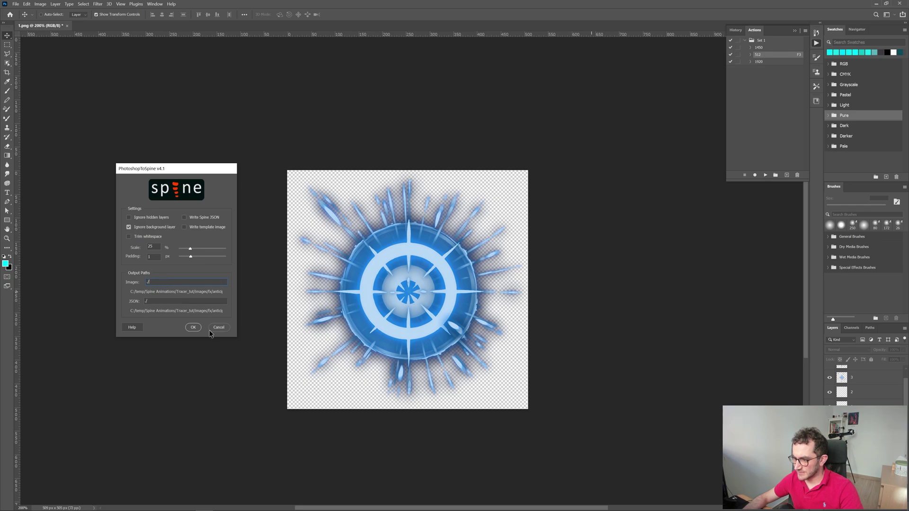
left_click(194, 328)
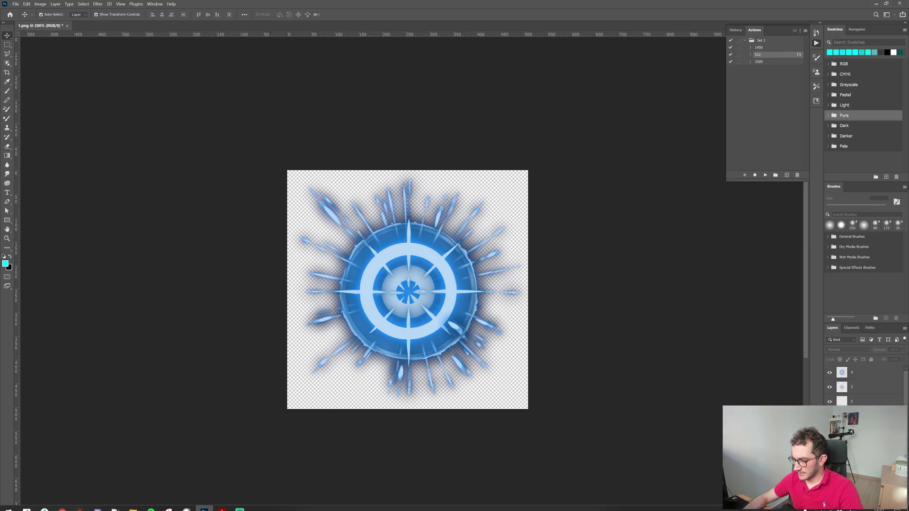
Step: Switch to Spine, enter Setup mode, expand the fx images folder and refresh the project's image files
left_click(205, 504)
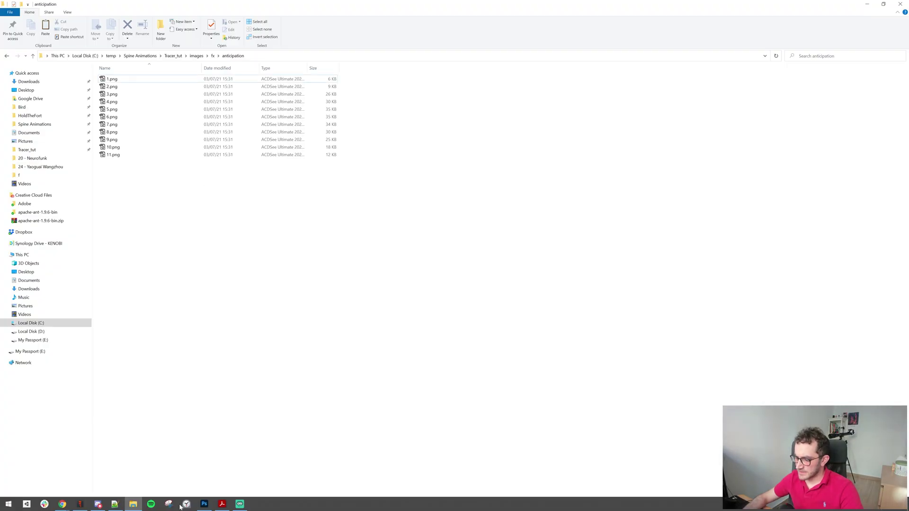
left_click(84, 504)
left_click(32, 22)
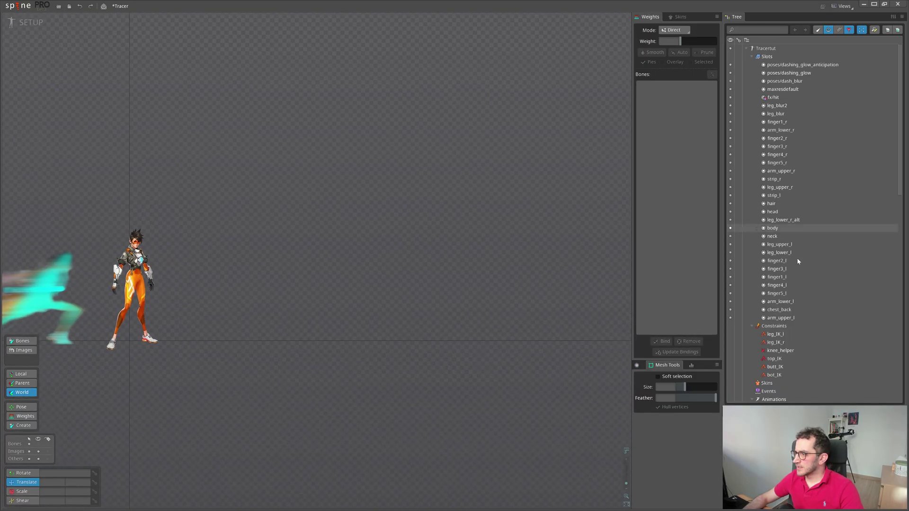
scroll(853, 300, "down", 10)
scroll(805, 297, "up", 3)
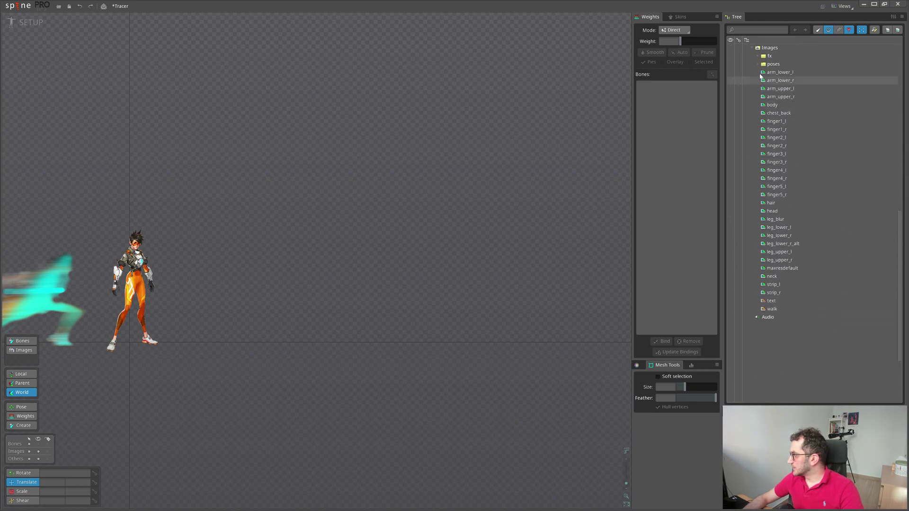
left_click(764, 74)
left_click(781, 81)
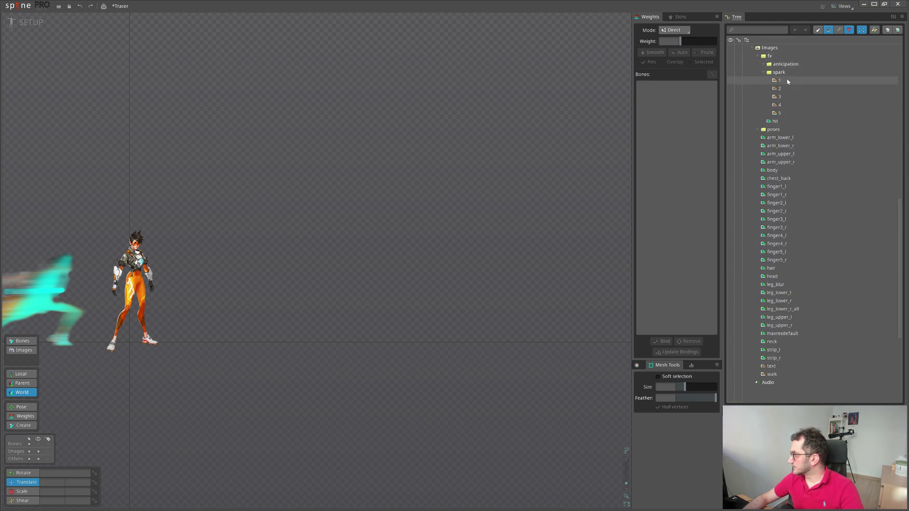
left_click(774, 48)
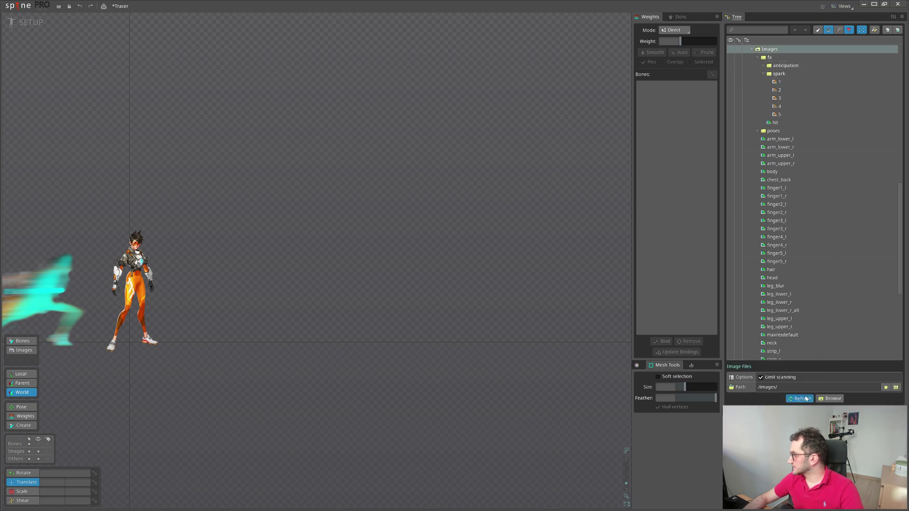
left_click(764, 74)
left_click(764, 73)
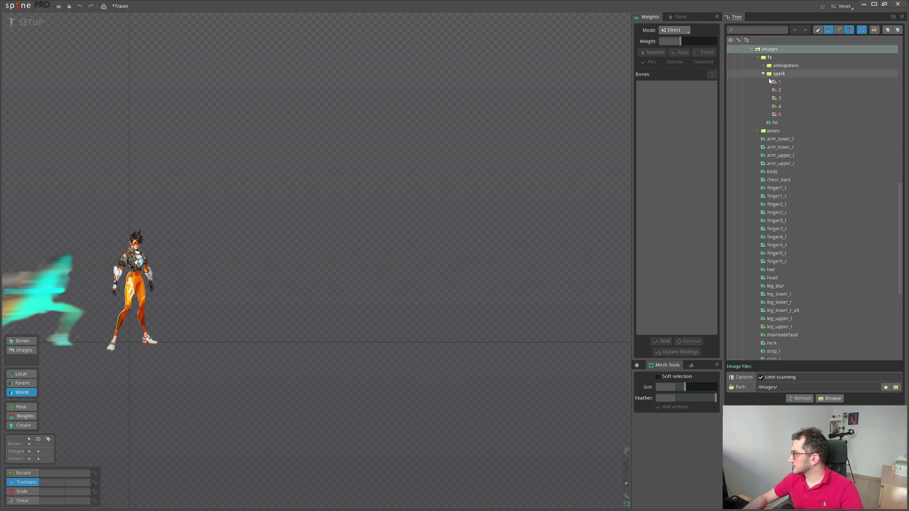
left_click(786, 82)
left_click(787, 114, "shift")
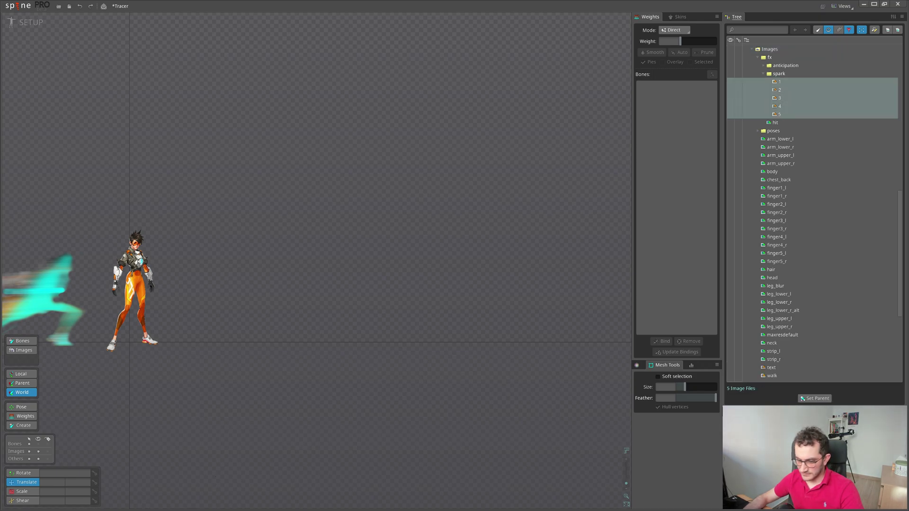
key("alt+Tab")
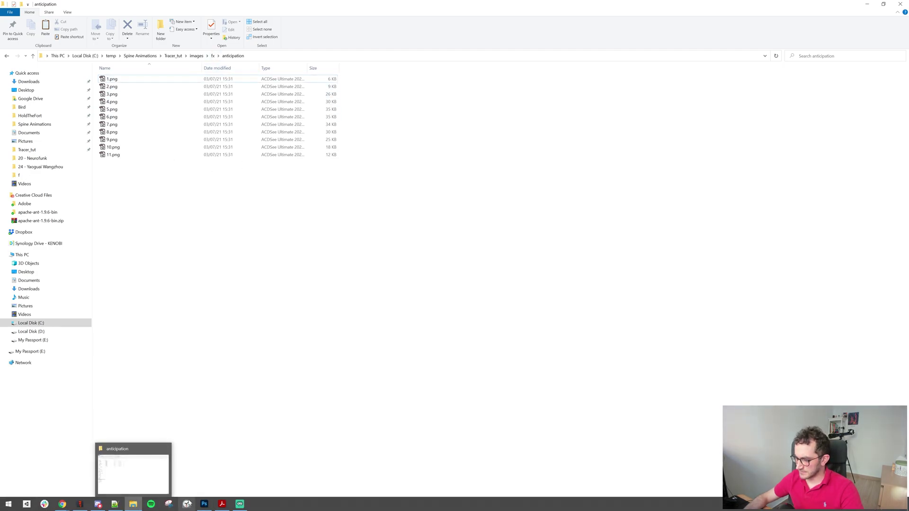
left_click(87, 508)
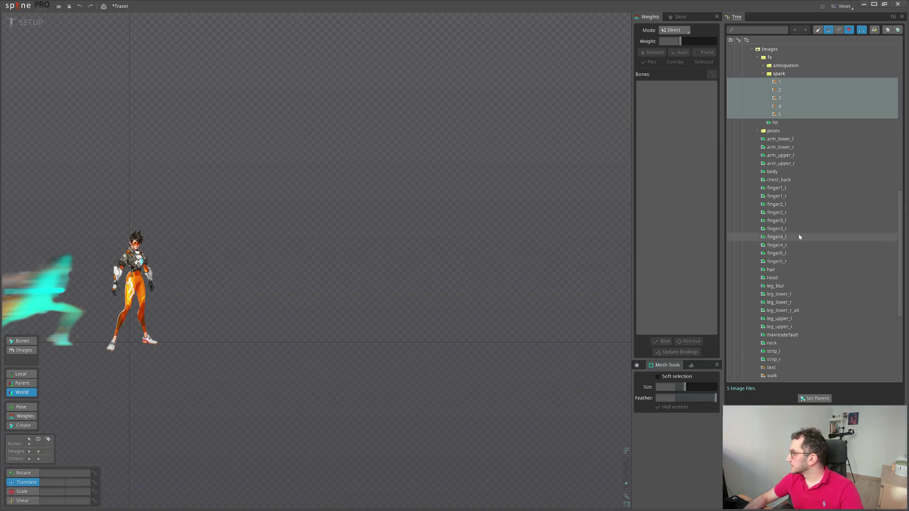
Step: Collapse the spark folder and place images 1 through 11 from the fx/anticipation folder in the viewport
left_click(764, 75)
left_click(763, 65)
left_click(790, 75)
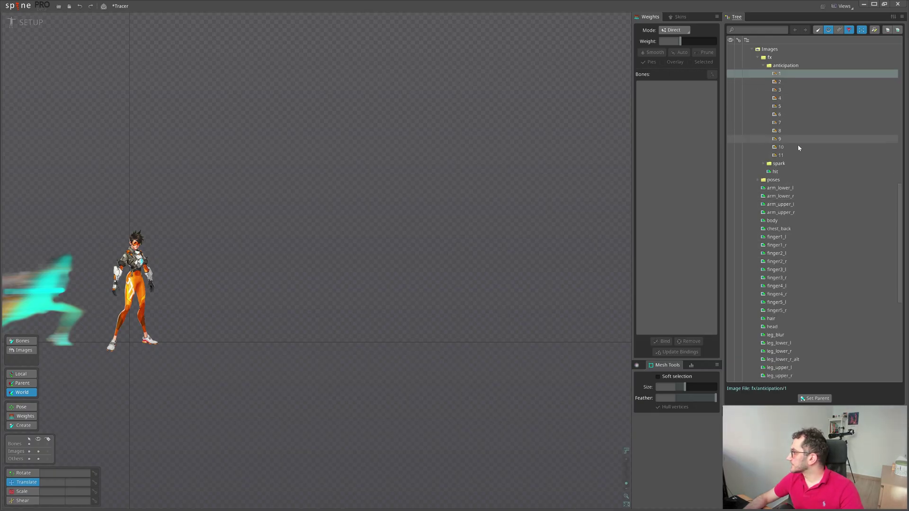
left_click(790, 156, "shift")
left_click_drag(251, 241, 253, 250)
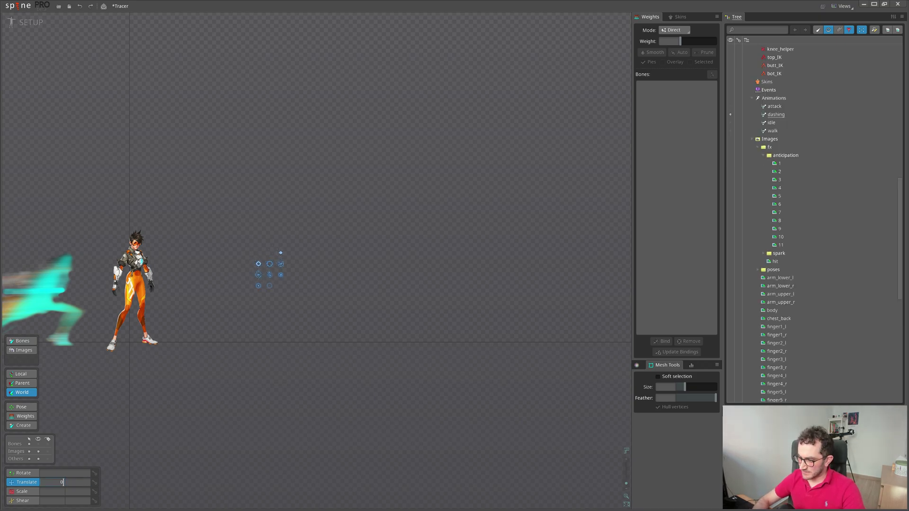
Step: Select all eleven anticipation images and set their world translation to 0, 0
scroll(298, 304, "up", 4)
key("v")
left_click(286, 266)
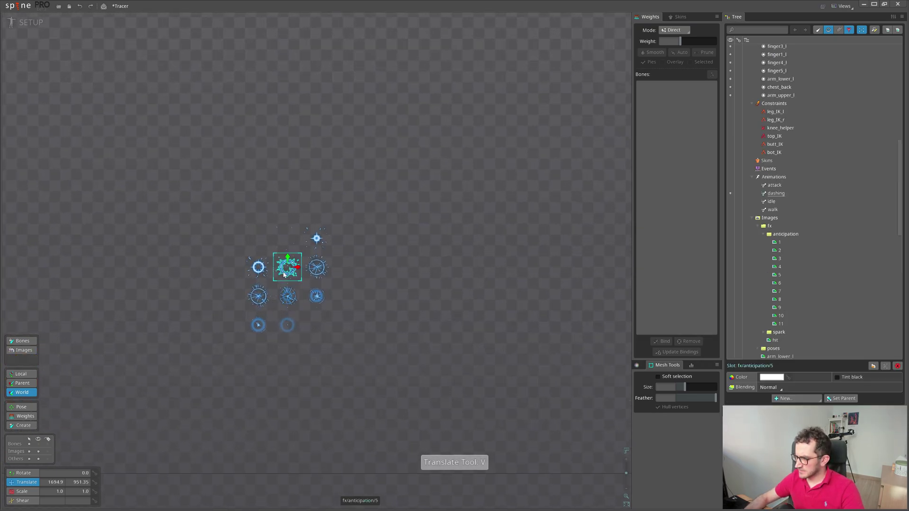
left_click_drag(228, 208, 389, 418)
left_click(64, 482)
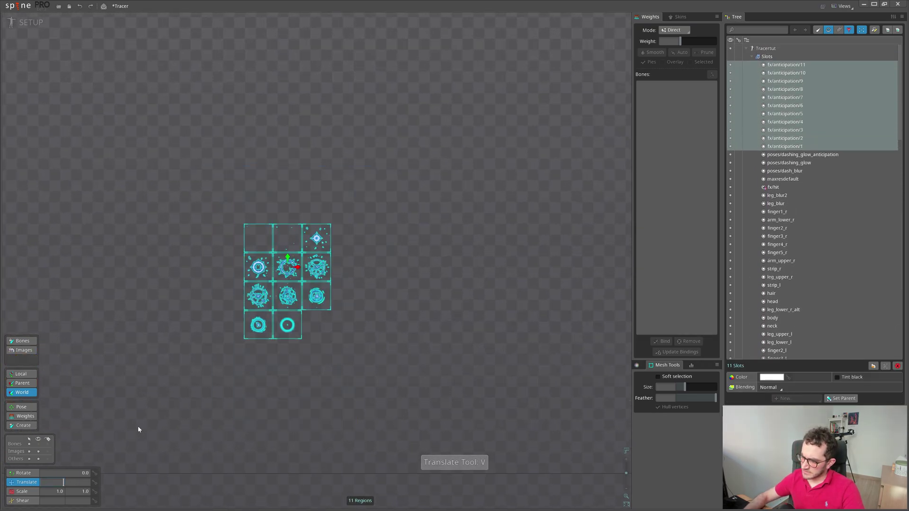
type("0")
key("Tab")
type("0")
key("Return")
scroll(166, 380, "down", 3)
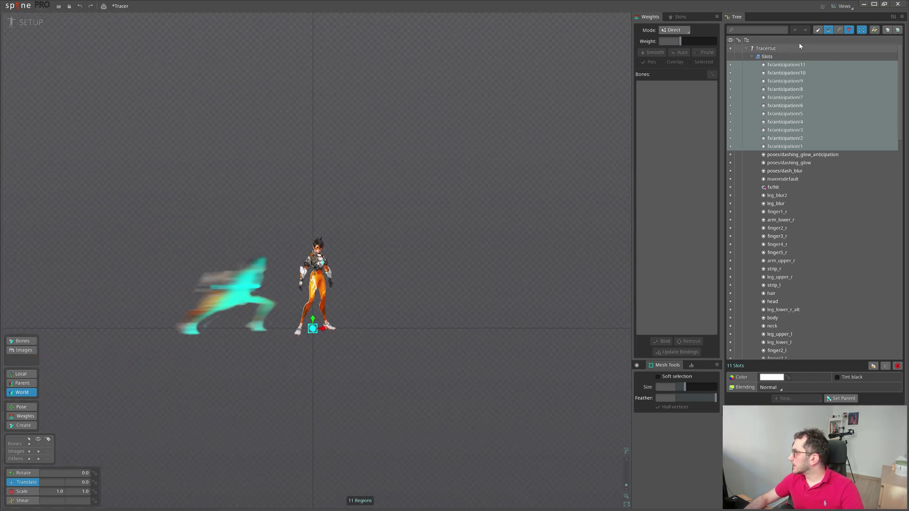
Step: Show all item types under the root bone and move attachments fx/anticipation/2 through 11 into the fx/anticipation/1 slot
left_click(828, 29)
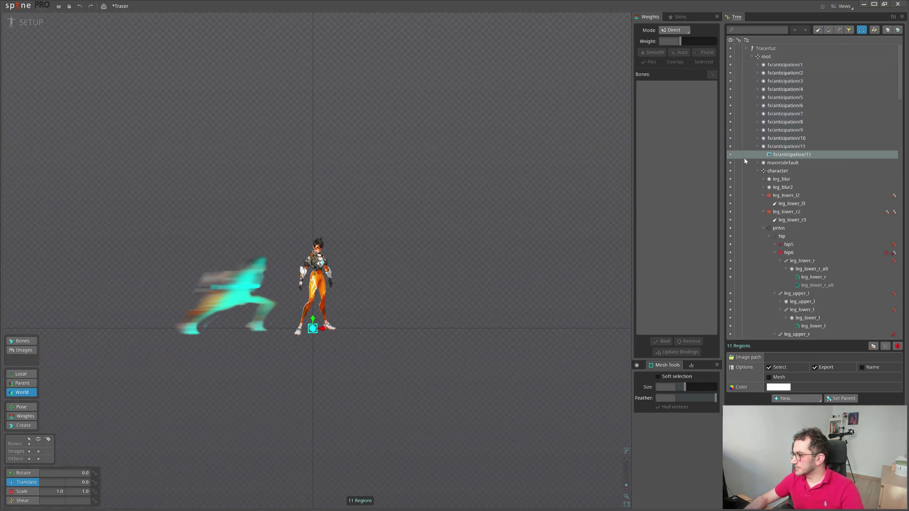
right_click(771, 57)
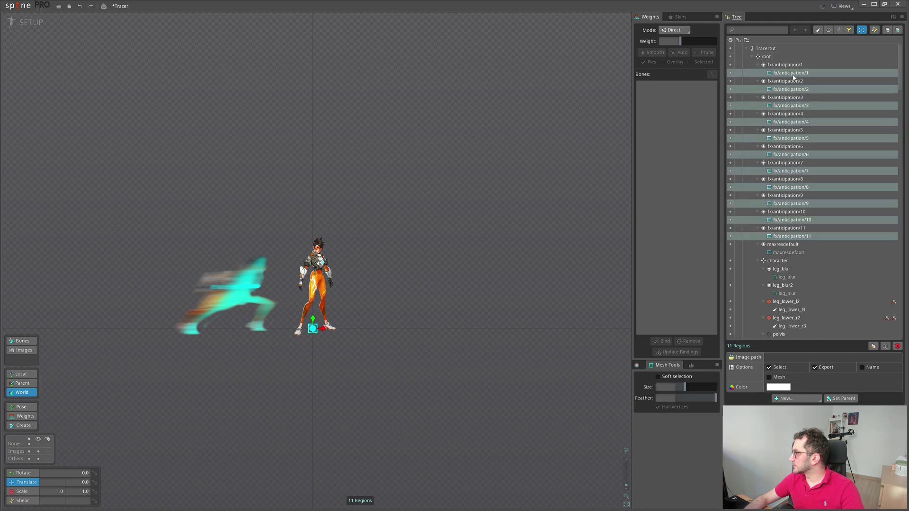
left_click(783, 74, "ctrl")
left_click_drag(787, 90, 799, 66)
Step: Delete the emptied slots fx/anticipation/2 through fx/anticipation/11
left_click(785, 163)
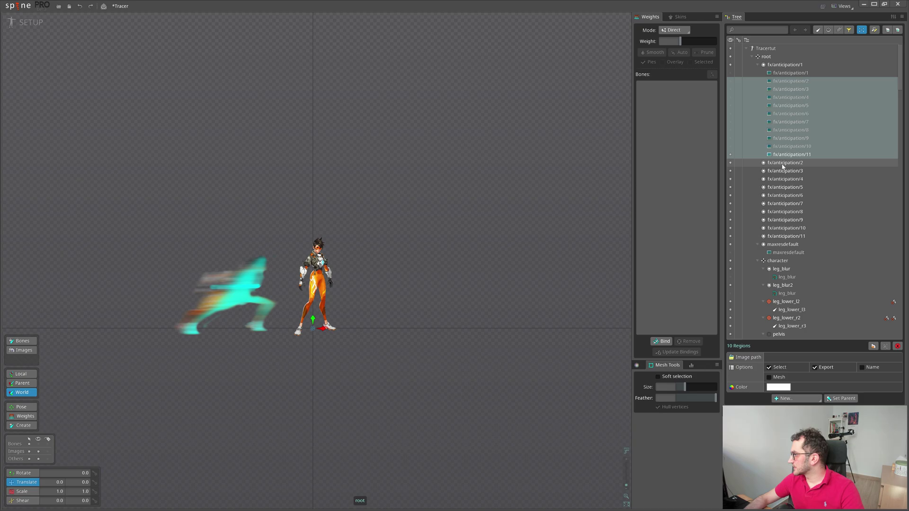
left_click(789, 241, "shift")
key("Delete")
key("Return")
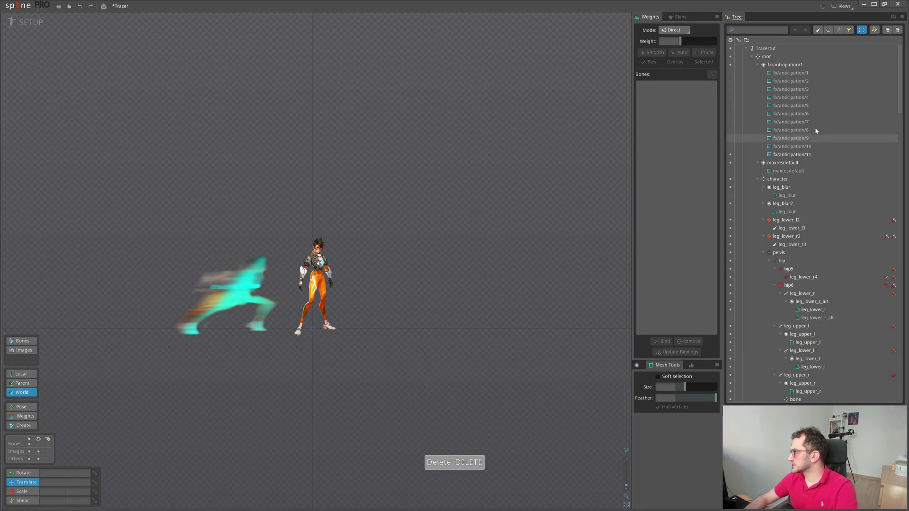
Step: Create an upright child bone of root at the origin, about 100 units long, with the fx/anticipation/1 slot attached to it
left_click(780, 57)
scroll(339, 336, "up", 6)
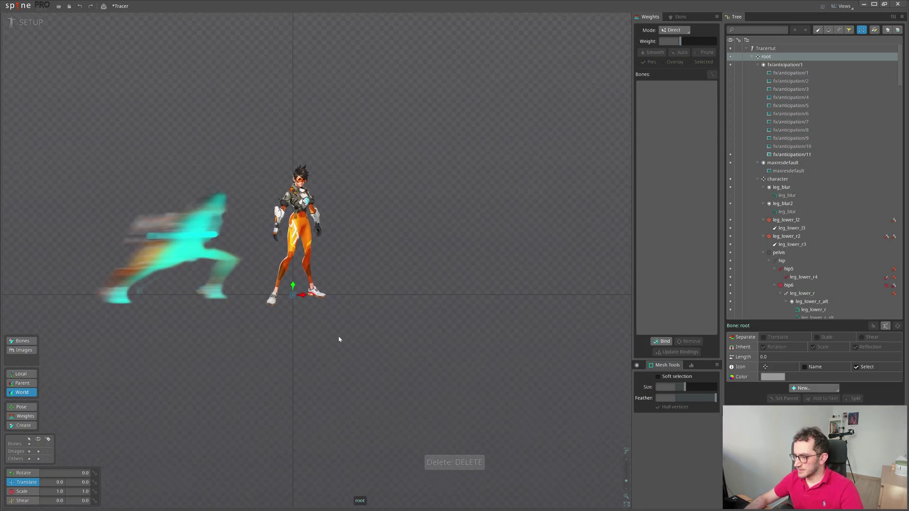
key("n")
scroll(263, 341, "up", 5)
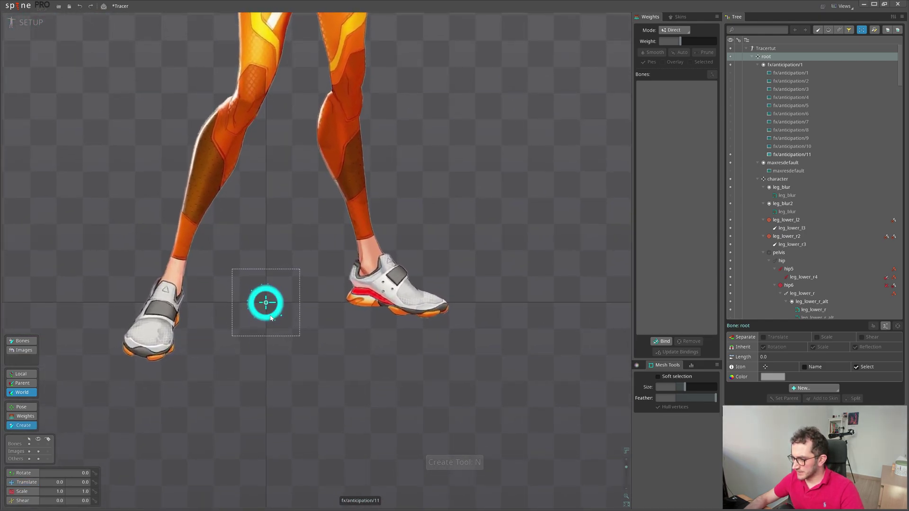
scroll(256, 298, "up", 3)
scroll(254, 295, "up", 2)
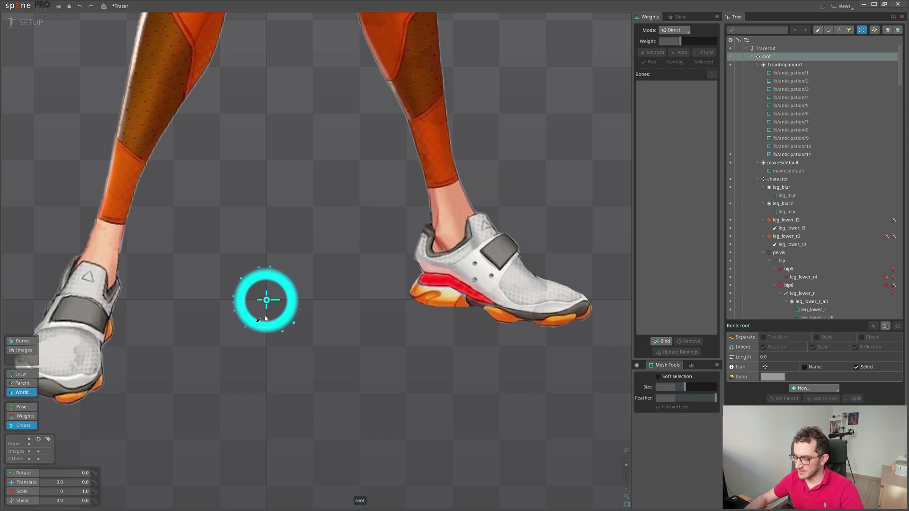
scroll(265, 315, "down", 3)
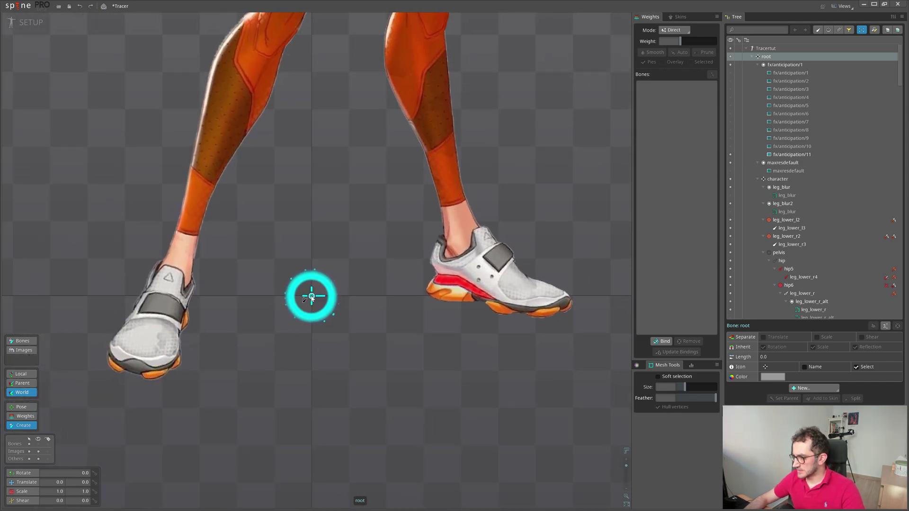
left_click(311, 297)
scroll(418, 316, "down", 2)
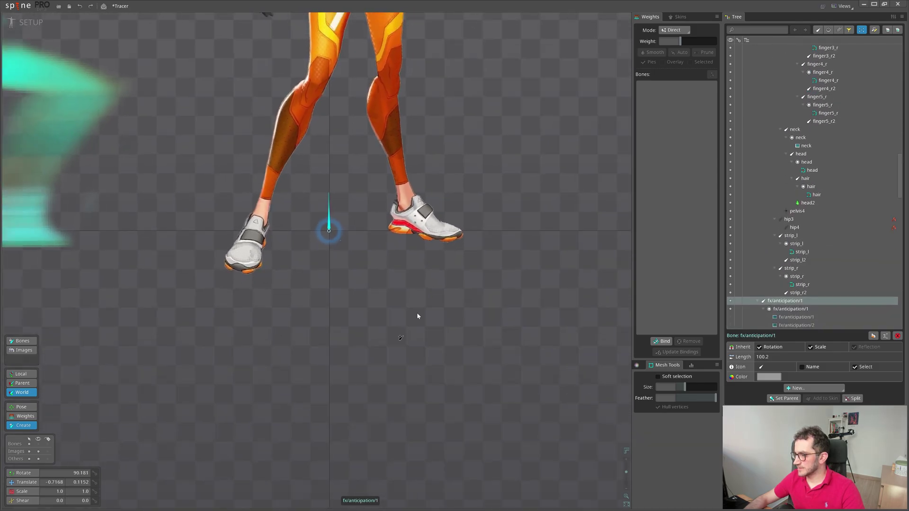
Step: Move the new anticipation bone away from the character to about X 1000, Y 668
scroll(417, 316, "down", 2)
key("v")
left_click_drag(236, 396, 373, 200)
scroll(483, 284, "down", 3)
Step: Switch to Animate mode and set the dashing animation's timeline to frame 0
left_click(29, 24)
mouse_move(101, 419)
left_mouse_down()
mouse_move(93, 420)
mouse_move(119, 419)
mouse_move(94, 418)
left_mouse_up()
left_click_drag(351, 307, 376, 319)
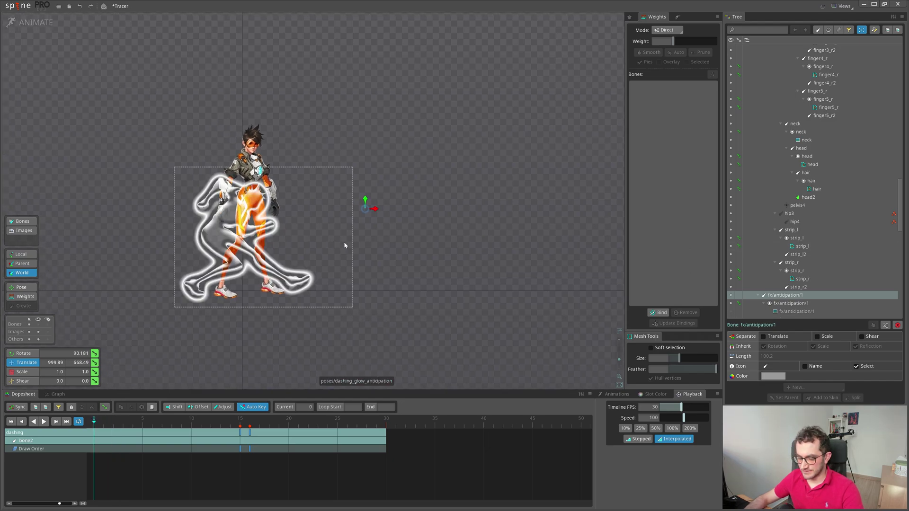
Step: Slow the dashing animation's playback speed to 25%
left_click_drag(390, 267, 399, 284)
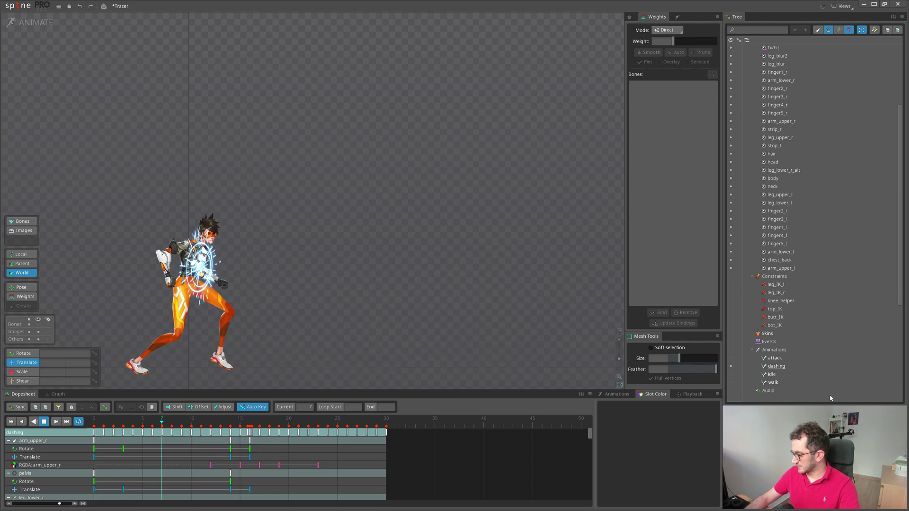
left_click(691, 394)
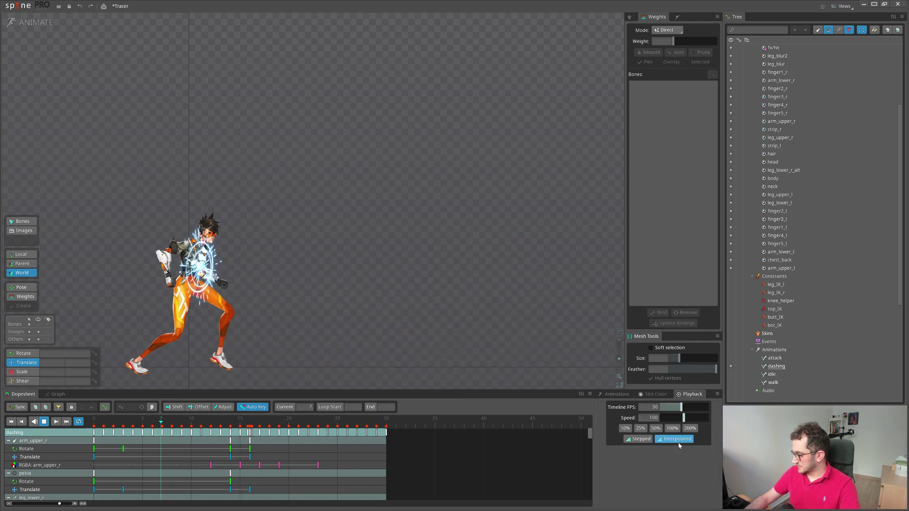
left_click(640, 428)
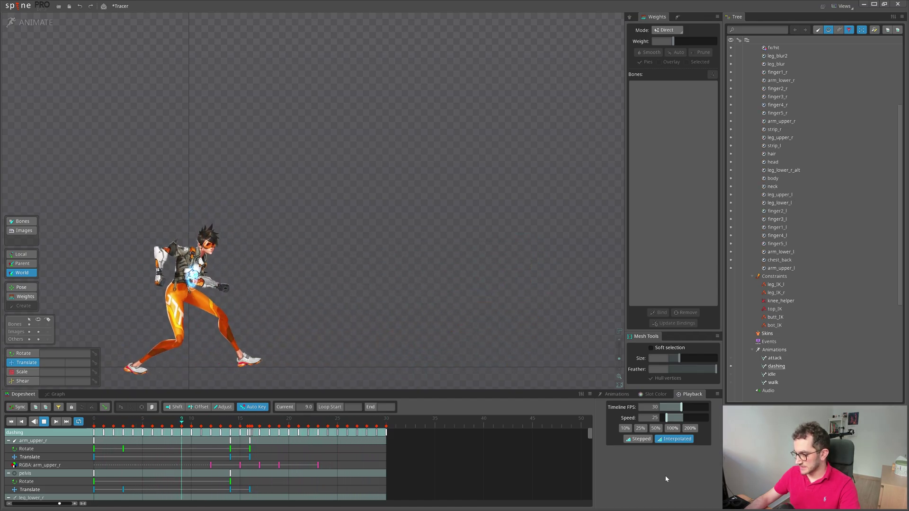
Step: Play the dashing animation slowly, pausing and scrubbing through the anticipation, dash and recovery frames to examine the glow and trail effects
key("d")
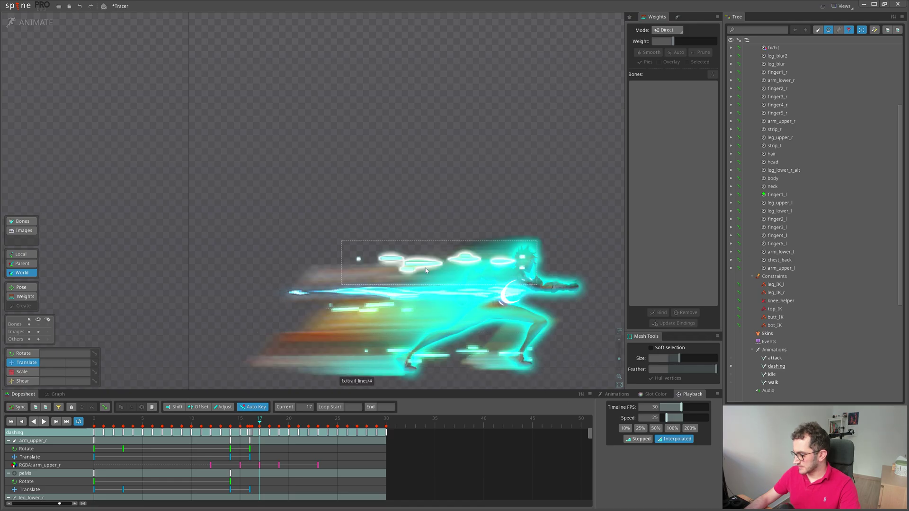
key("d")
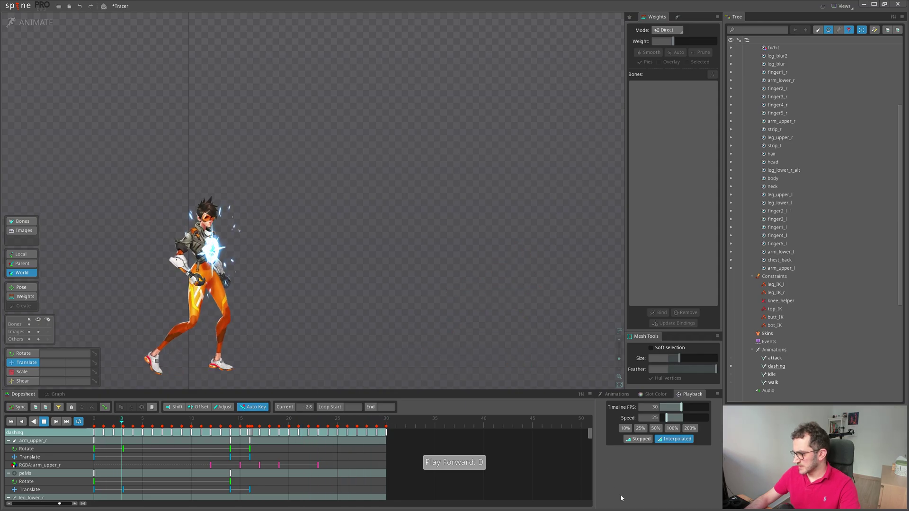
key("d")
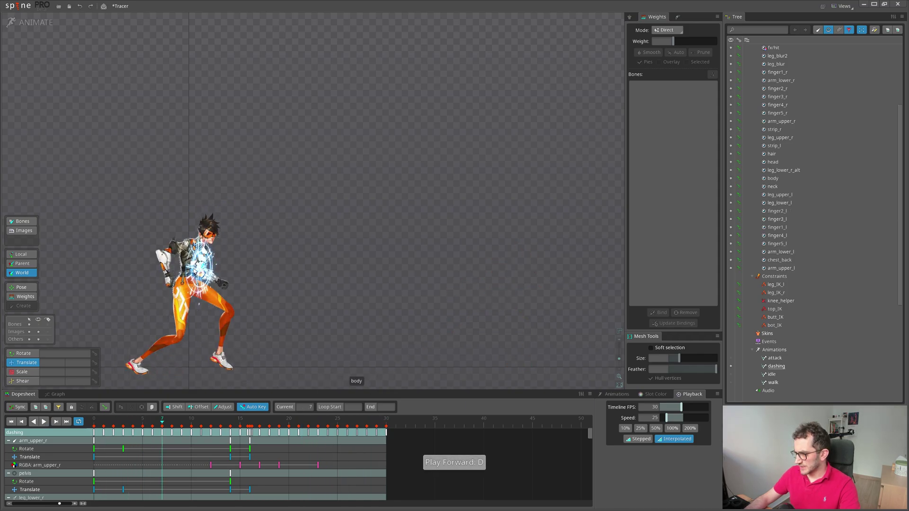
key("d")
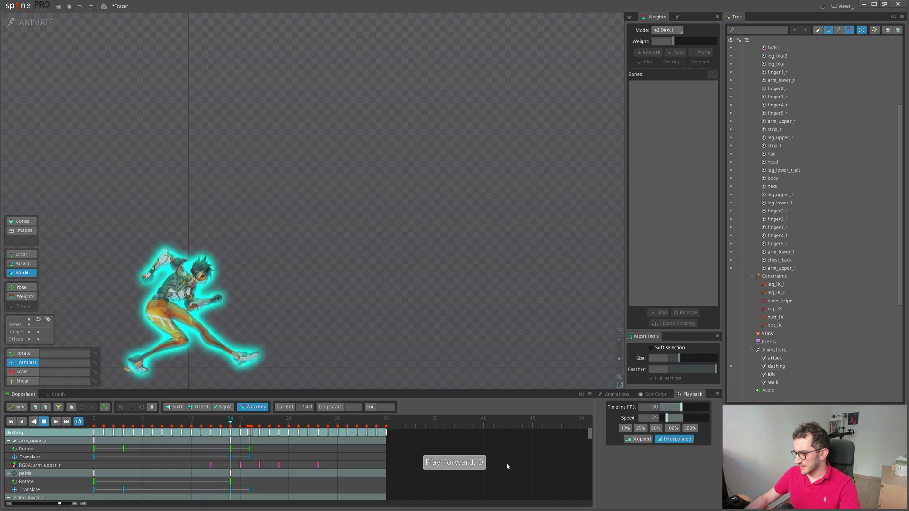
key("d")
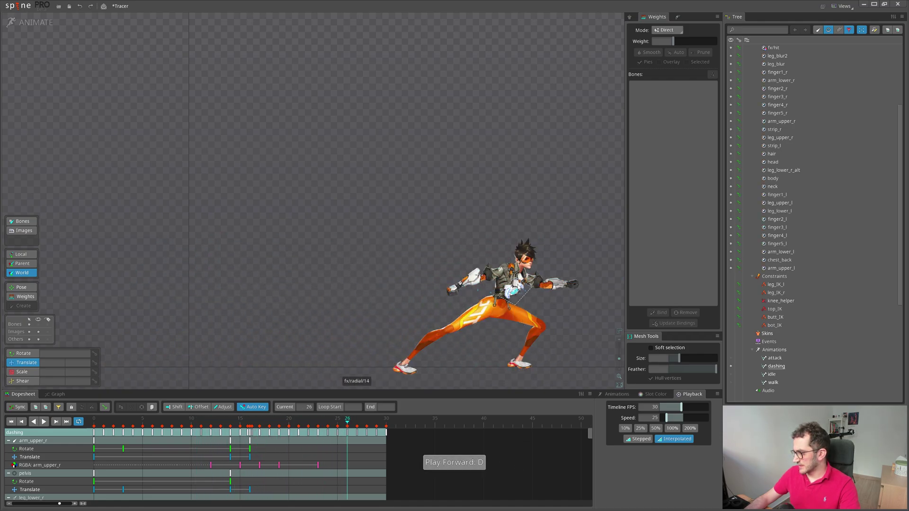
key("d")
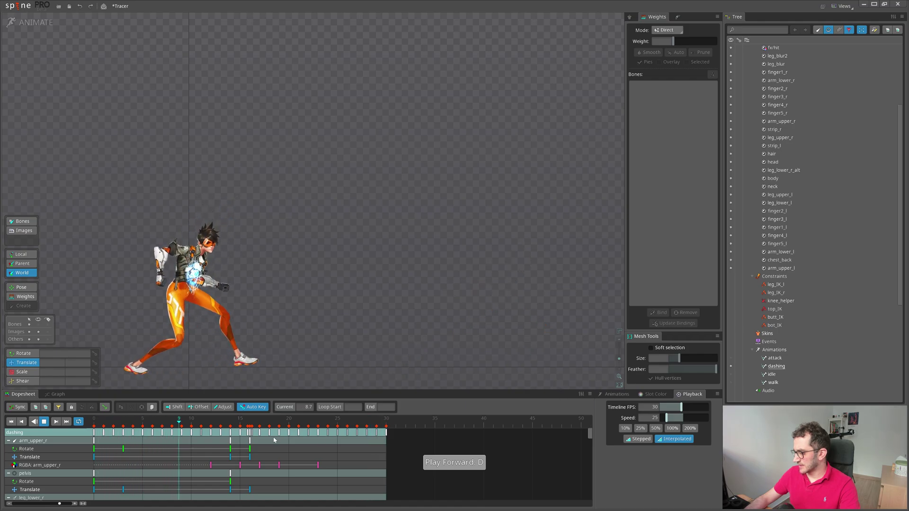
key("d")
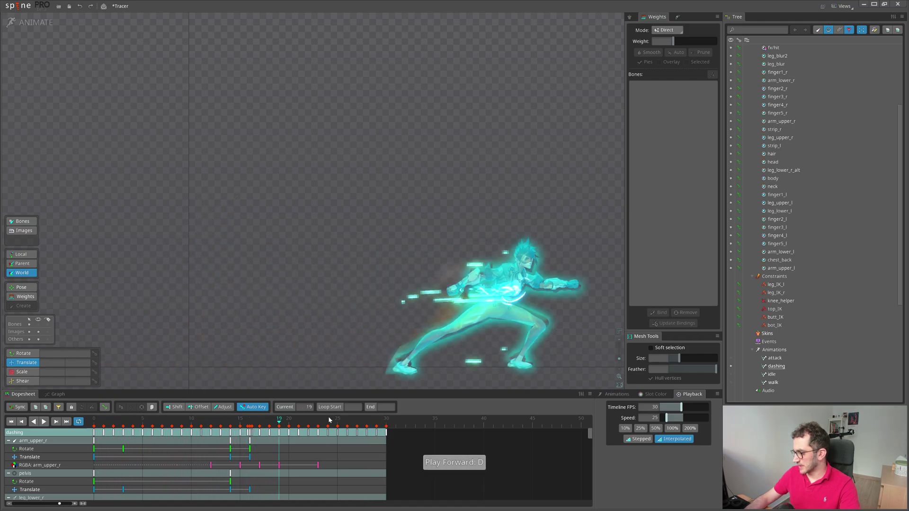
left_click_drag(278, 423, 337, 422)
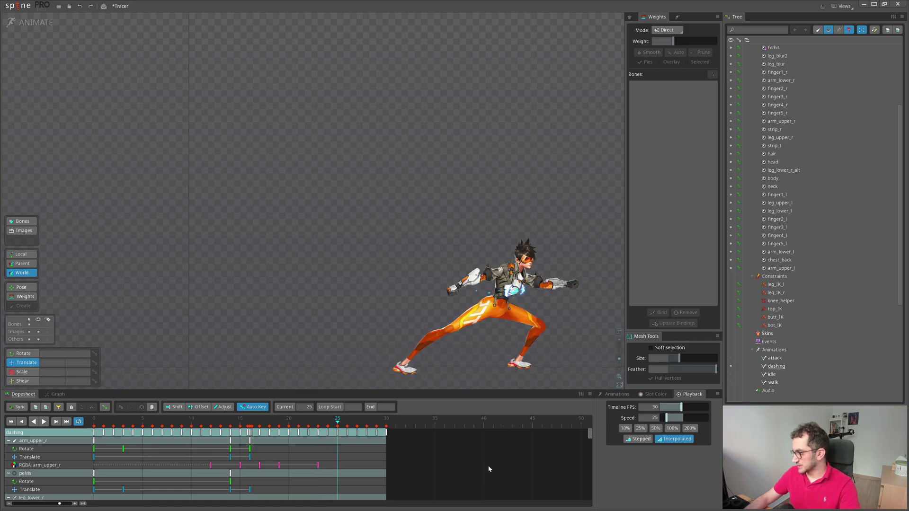
key("d")
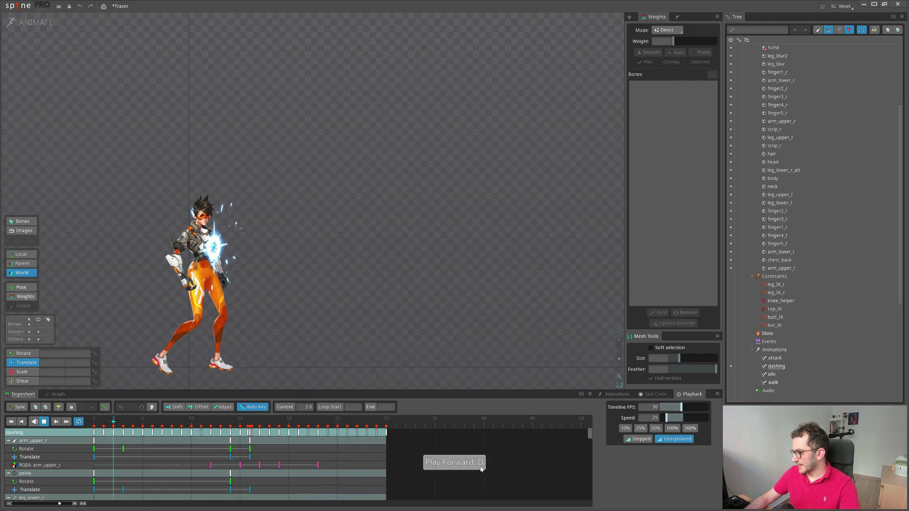
key("d")
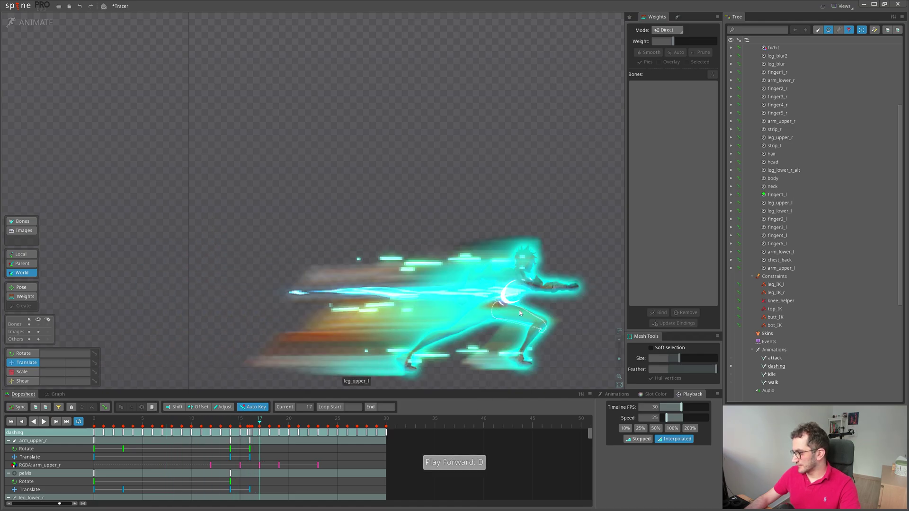
left_click_drag(269, 421, 301, 424)
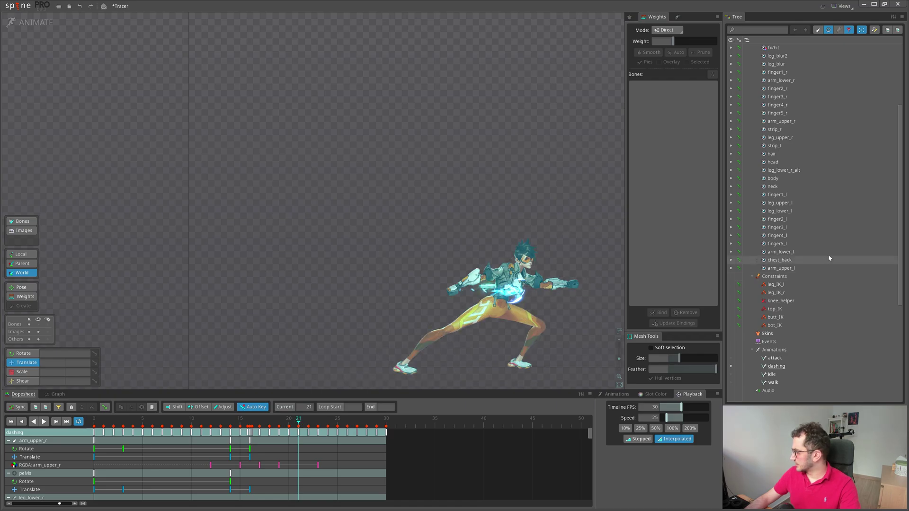
Step: Inspect the leg_upper_l slot's tint colours around frames 21 and 22, and replay the dashing animation with the slot deselected
left_click(779, 204)
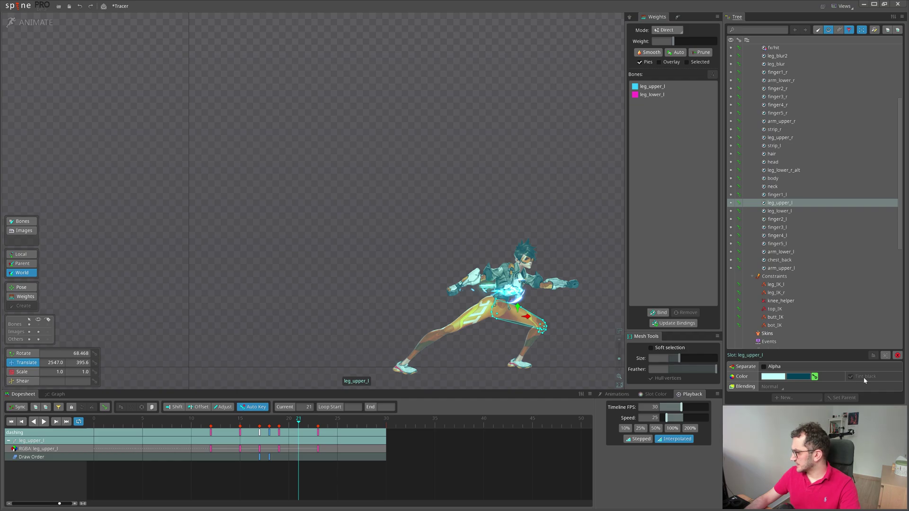
left_click(308, 426)
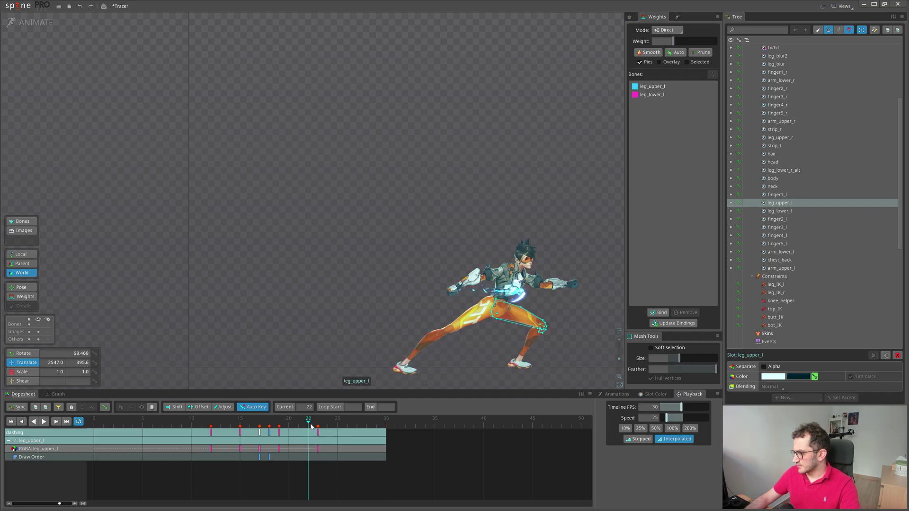
mouse_move(311, 425)
left_mouse_down()
mouse_move(288, 426)
mouse_move(318, 426)
mouse_move(281, 426)
mouse_move(311, 425)
left_mouse_up()
key("d")
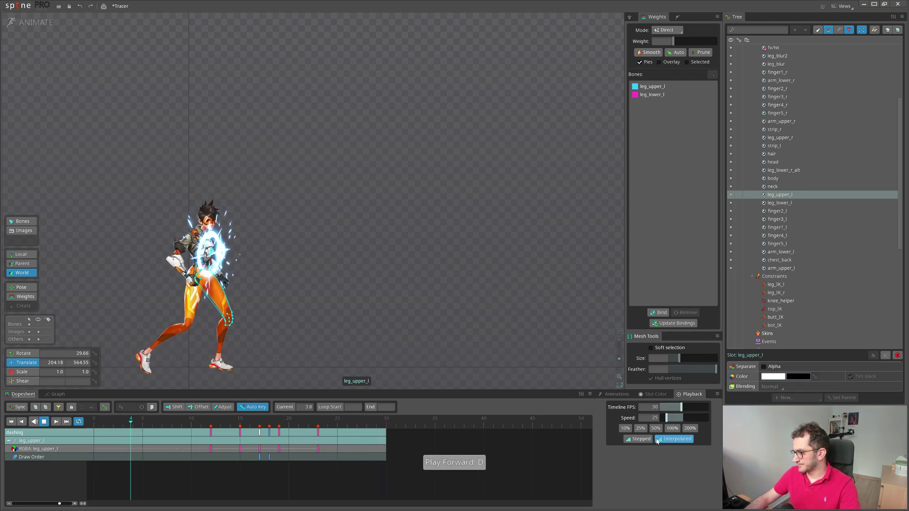
key("space")
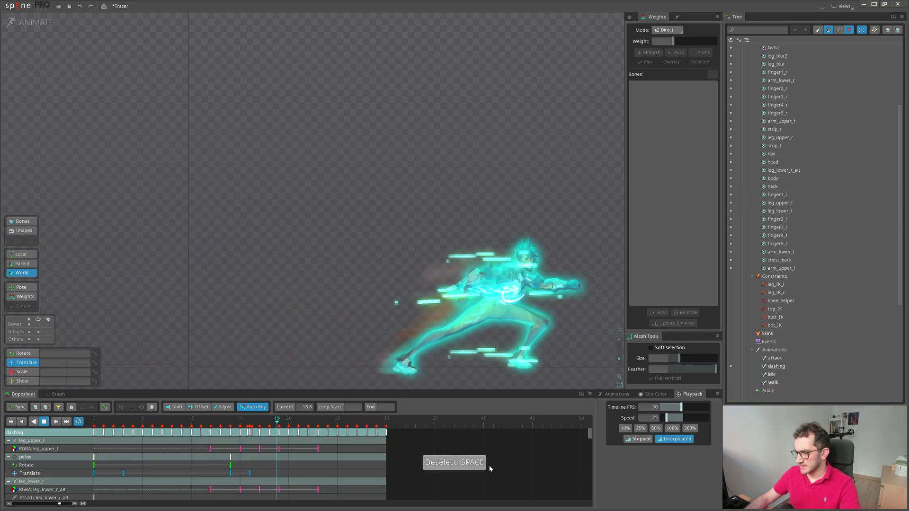